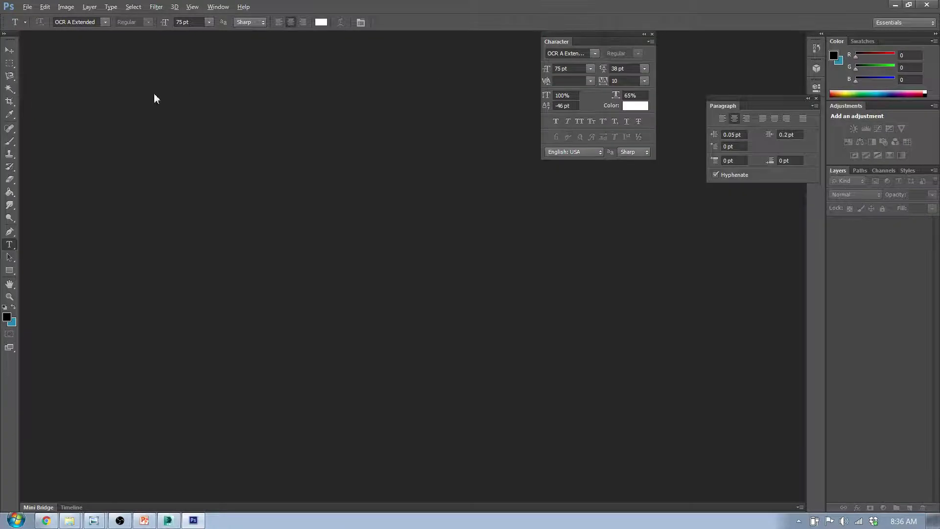
Open LatheTable_UV.png from the Q2W1_LatheTable folder and rename its layer as UV.
left_click_drag(0, 113, 279, 136)
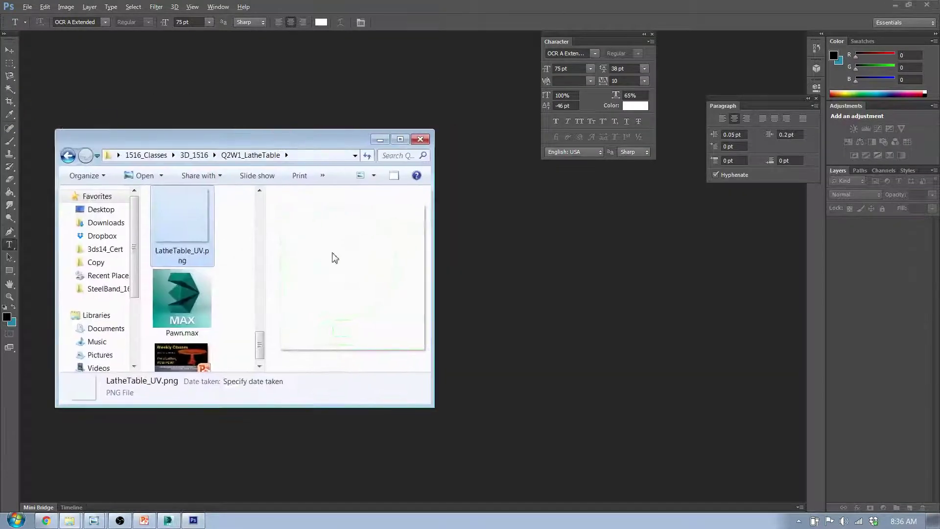
left_click_drag(524, 258, 575, 259)
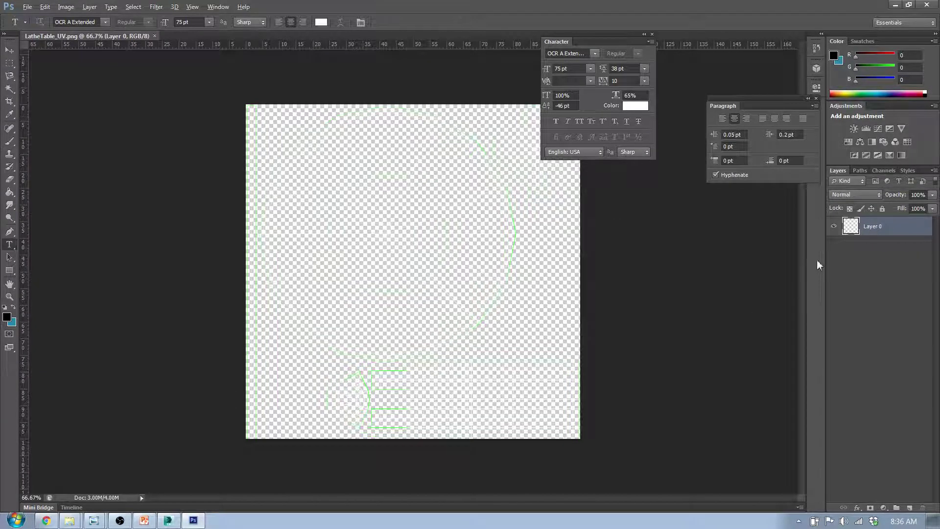
double_click(880, 226)
type("UV")
key("Return")
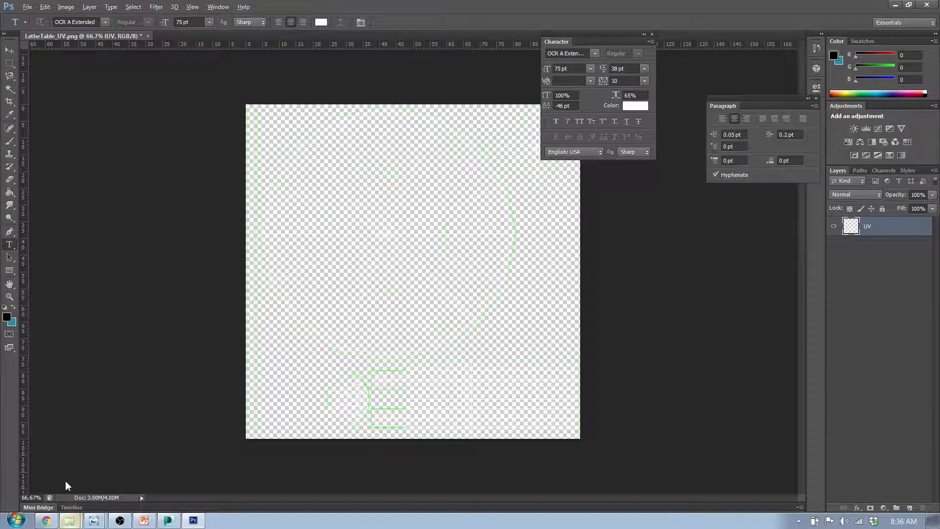
Place artificial-wood-background.jpg into the document and move its layer beneath the UV layer.
left_click(74, 519)
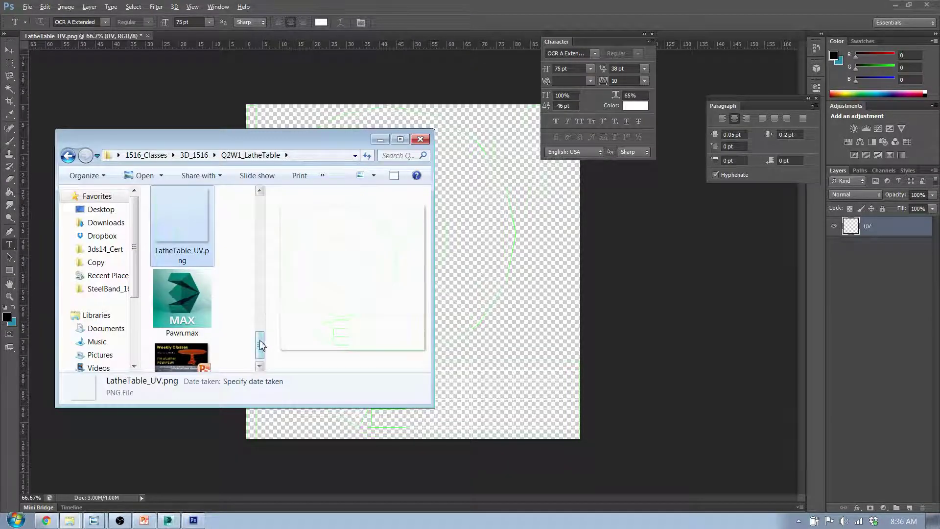
left_click_drag(260, 344, 269, 199)
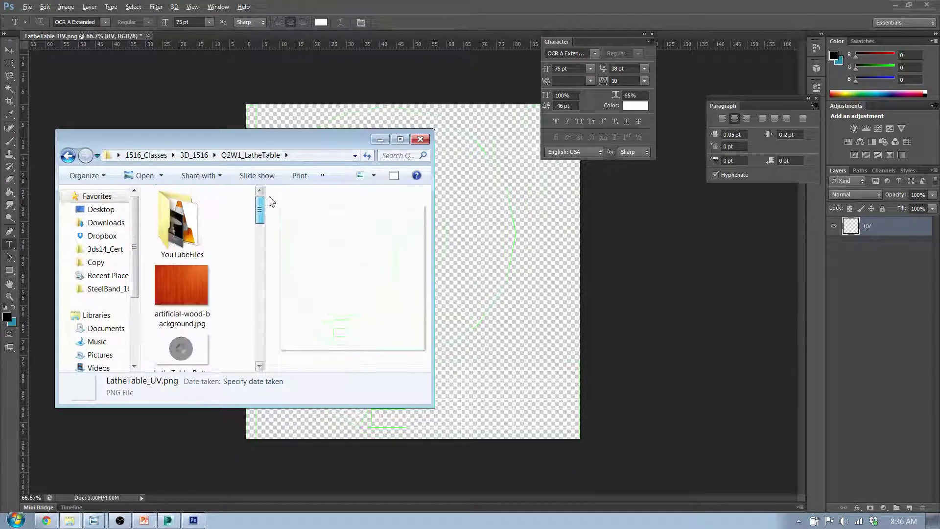
left_click(192, 281)
left_click_drag(308, 148, 289, 116)
left_click(381, 114)
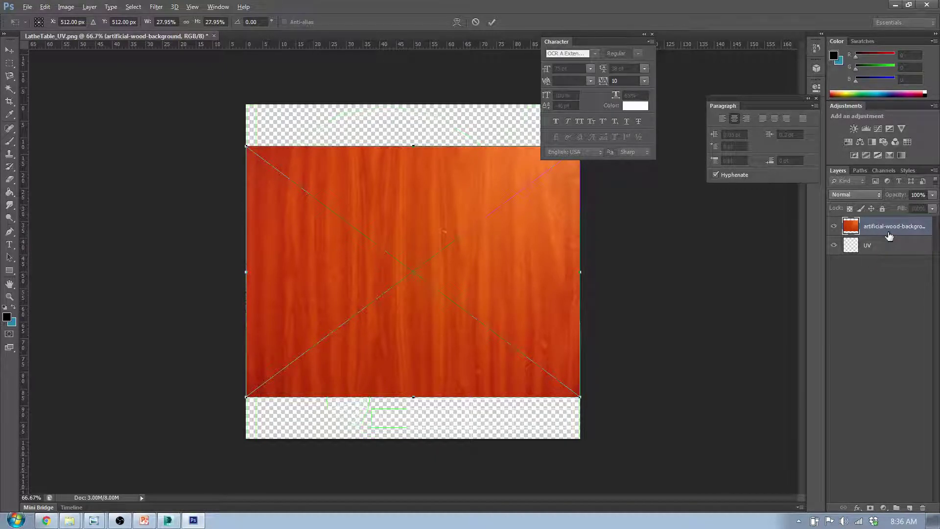
key("Return")
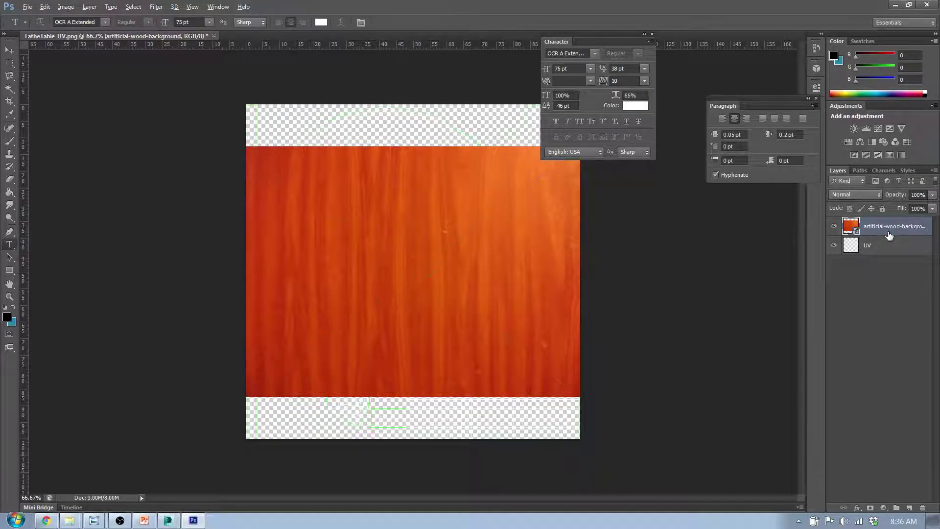
left_click_drag(889, 236, 880, 254)
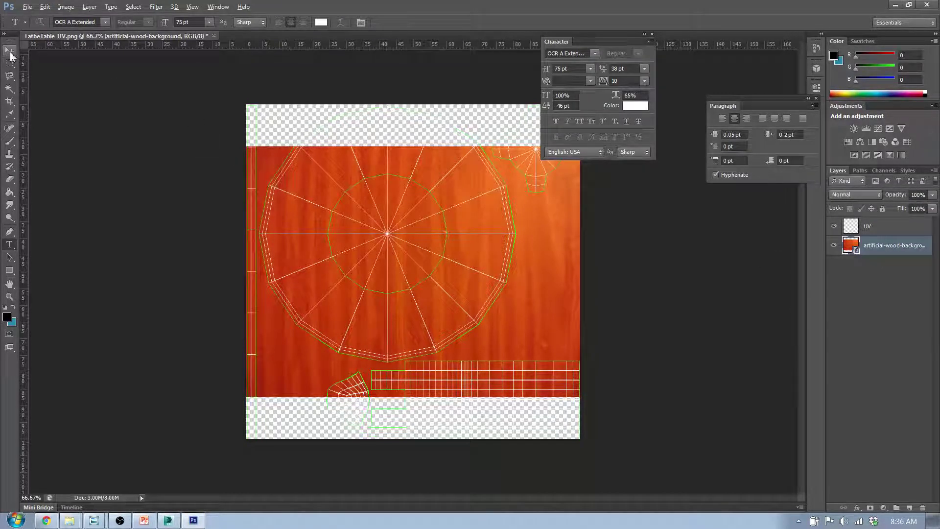
Stretch the wood texture vertically to about 37.26% height so it covers the canvas from its upper to its lower edge.
left_click_drag(622, 34, 693, 30)
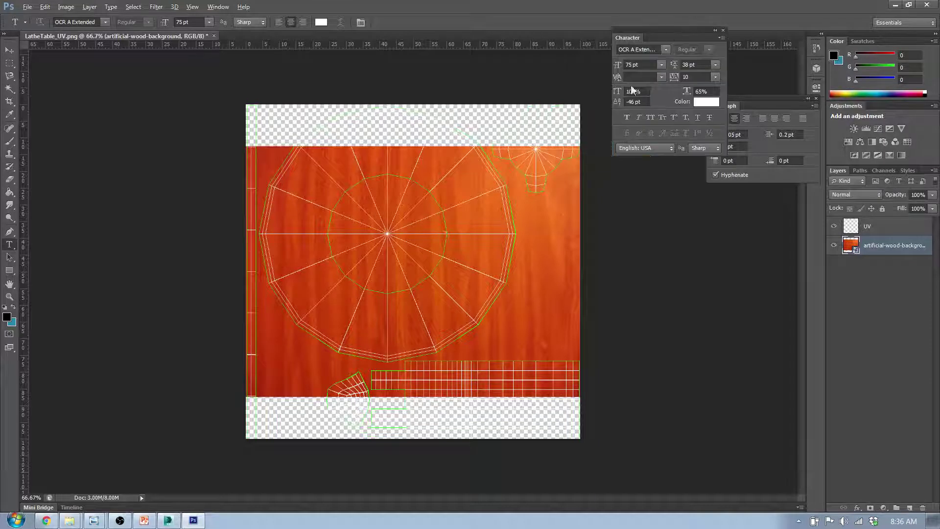
left_click(10, 51)
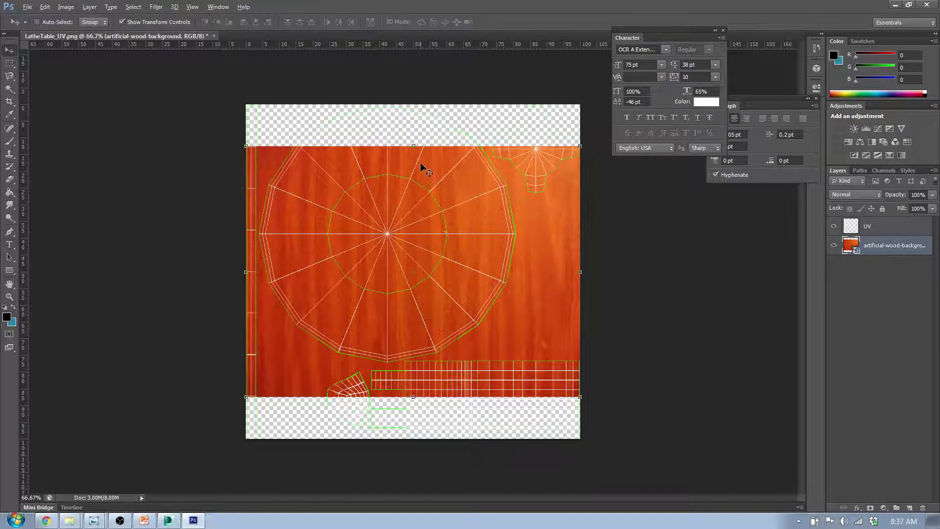
left_click(416, 145)
left_click_drag(415, 146, 420, 102)
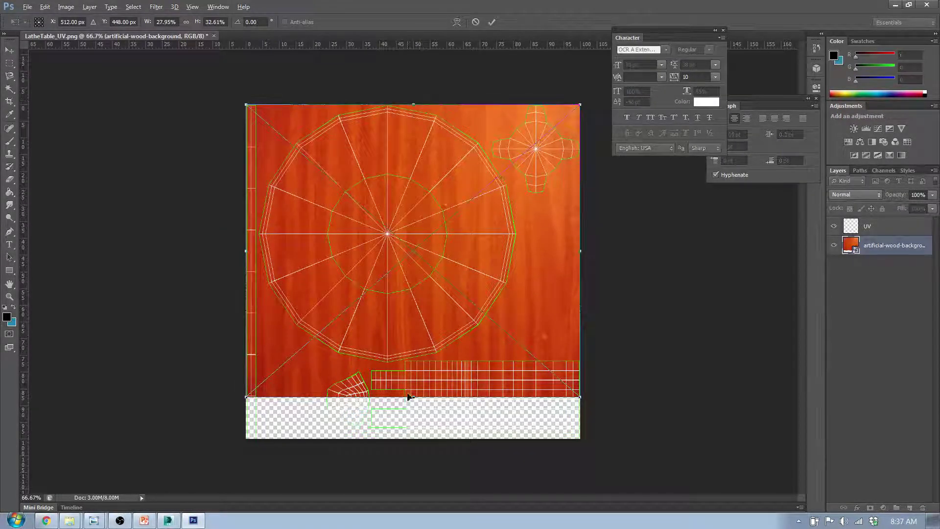
left_click_drag(414, 399, 414, 439)
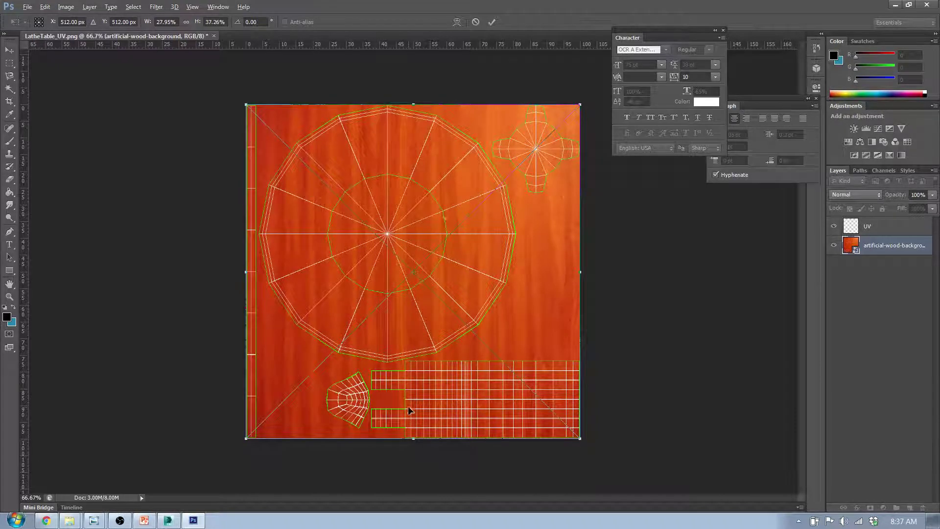
scroll(159, 232, "up", 3, "alt")
scroll(159, 232, "up", 3, "alt")
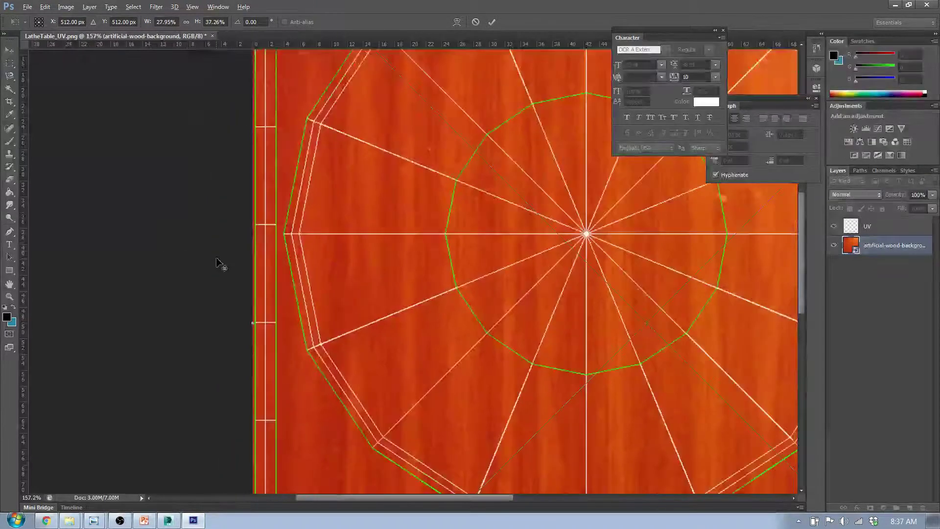
scroll(233, 268, "down", 5, "alt")
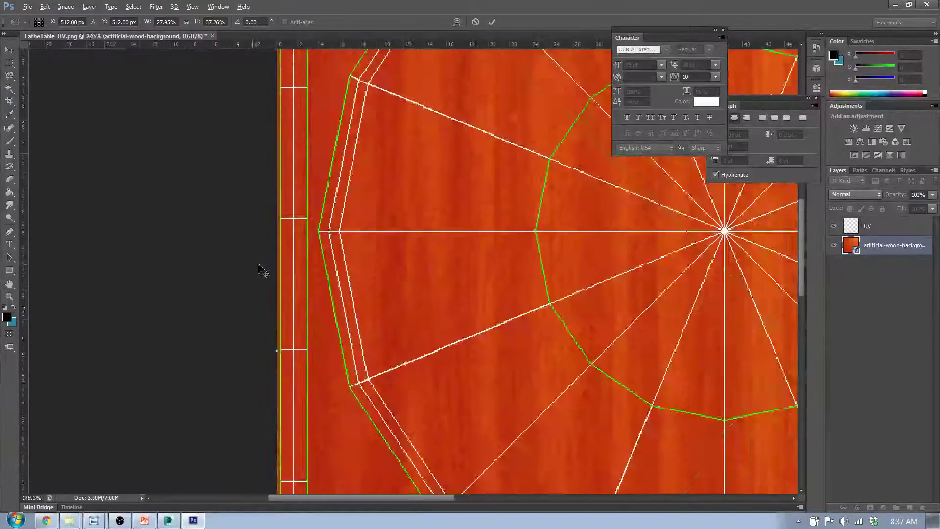
scroll(768, 300, "up", 5, "alt")
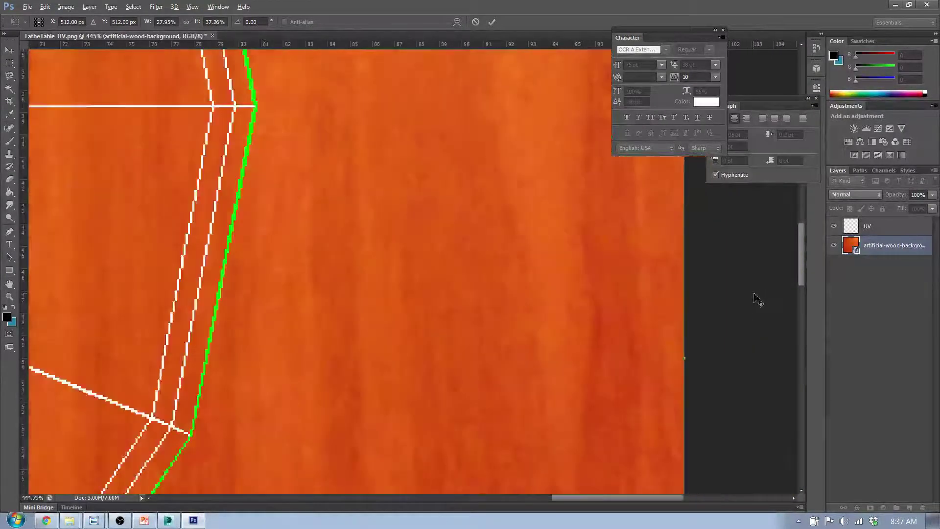
scroll(757, 302, "down", 2, "alt")
scroll(752, 303, "down", 4, "alt")
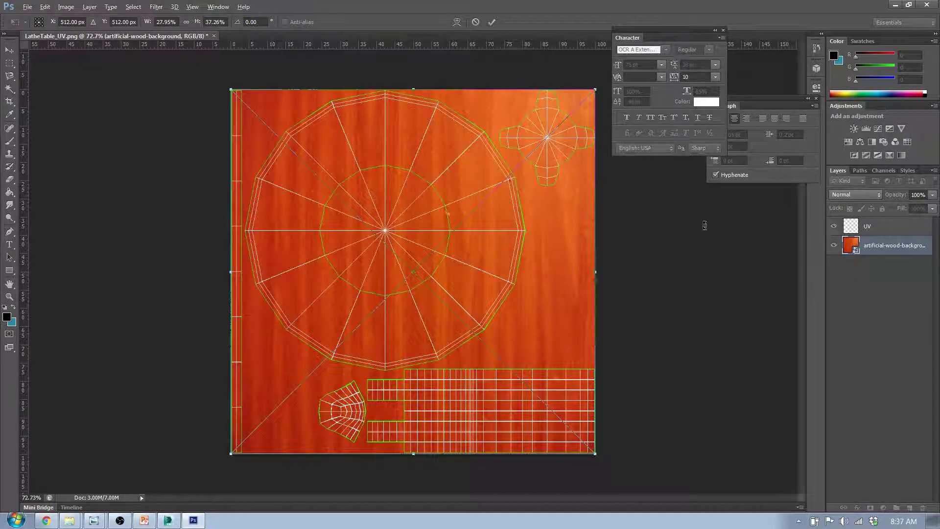
key("Return")
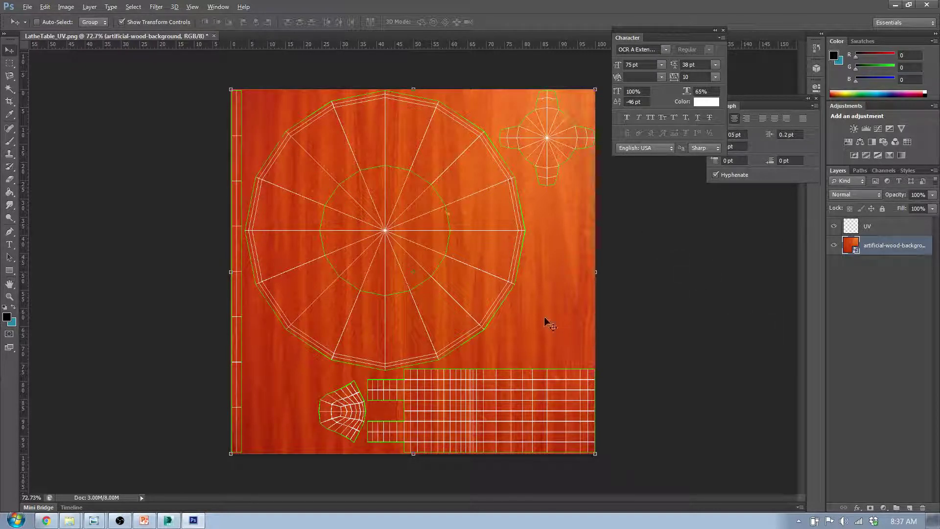
Duplicate the artificial-wood-background layer within the same document, keeping the suggested copy name.
right_click(903, 248)
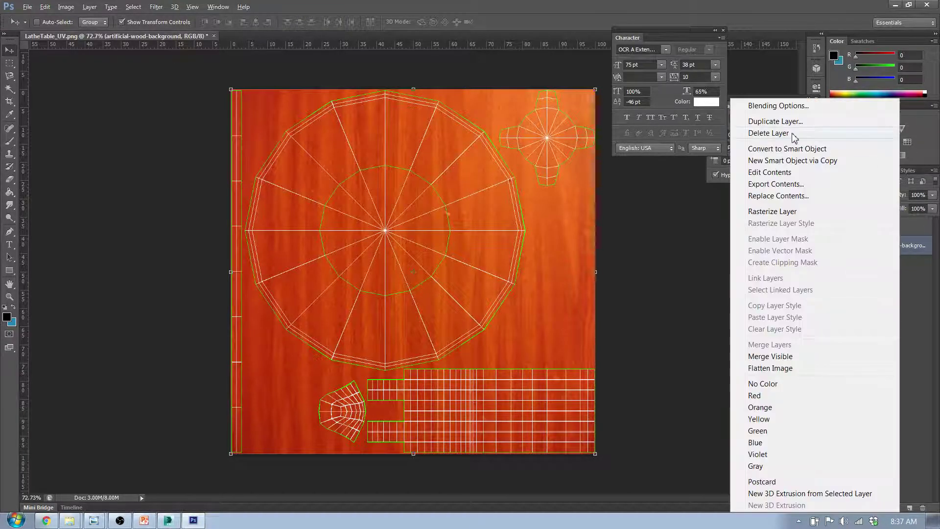
left_click(775, 121)
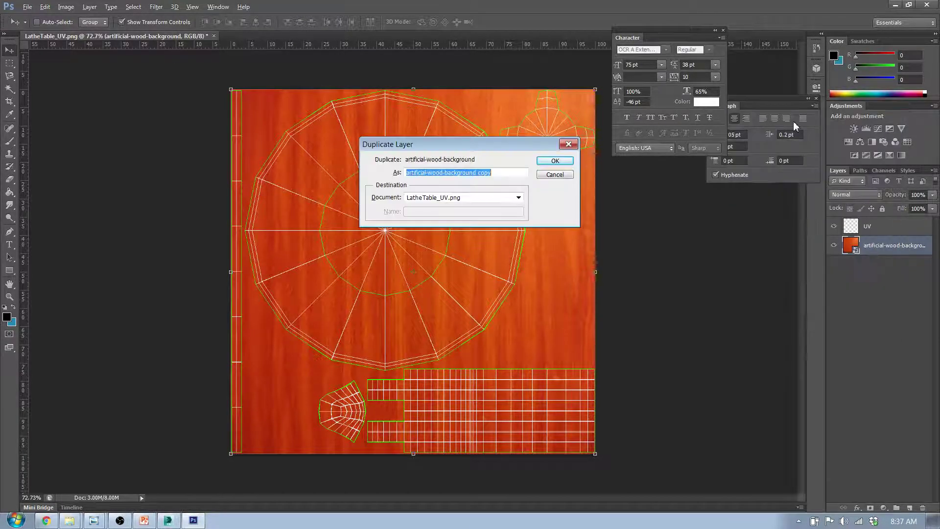
left_click(553, 160)
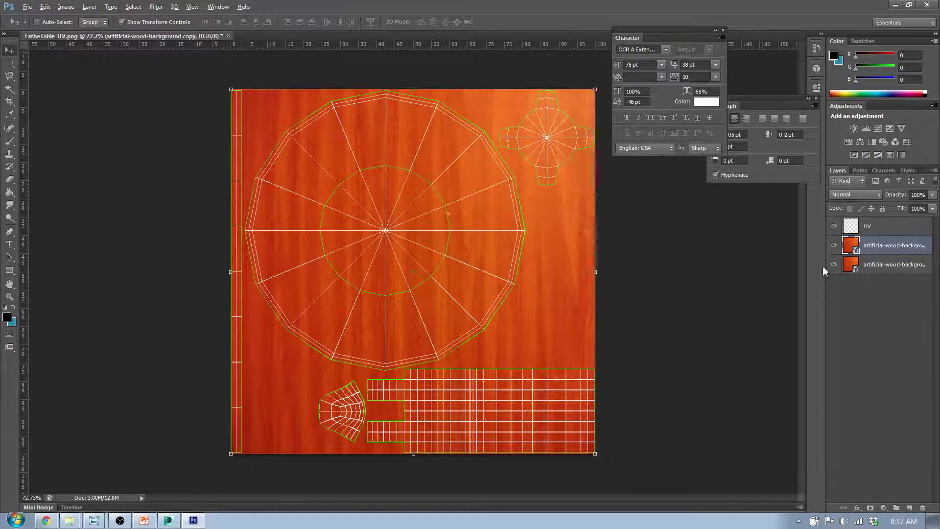
Scale the wood copy to about 21.67% width and 28.89% height, centred over the large circular UV shell.
left_click_drag(230, 90, 262, 121)
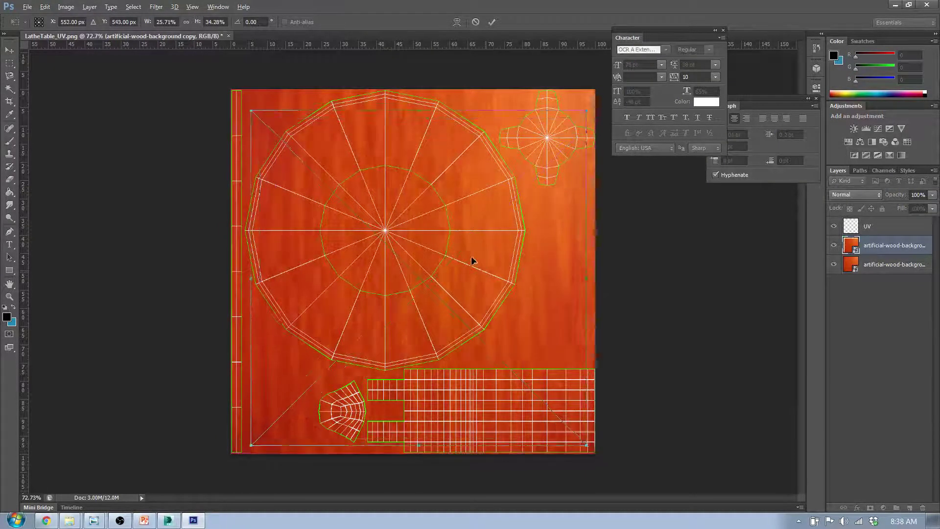
left_click_drag(470, 260, 445, 216)
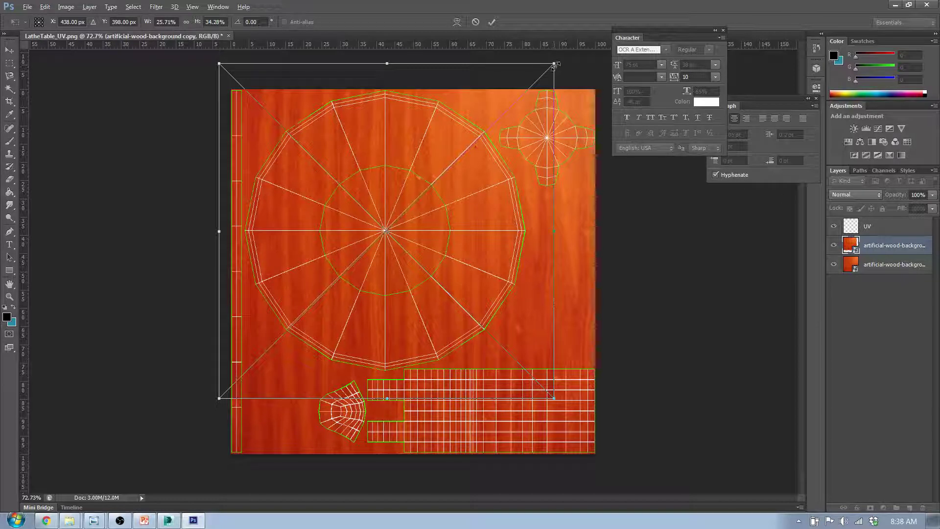
left_click_drag(555, 65, 525, 88, "alt+shift")
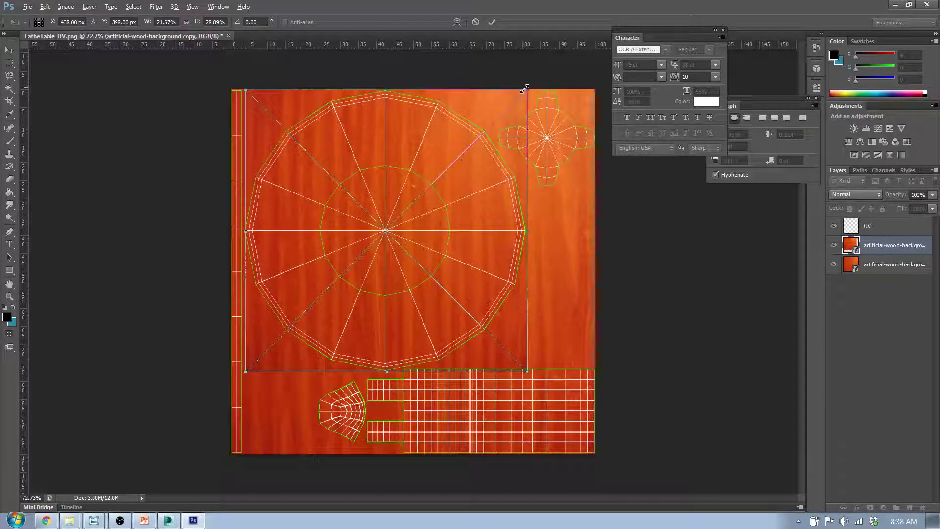
key("Return")
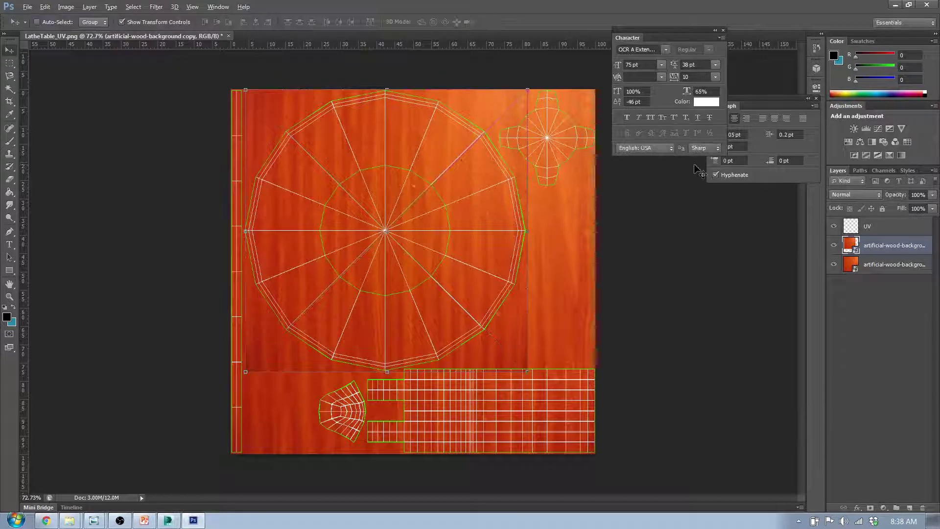
Rename the scaled wood copy's layer as TableTop.
double_click(901, 246)
type("Ta")
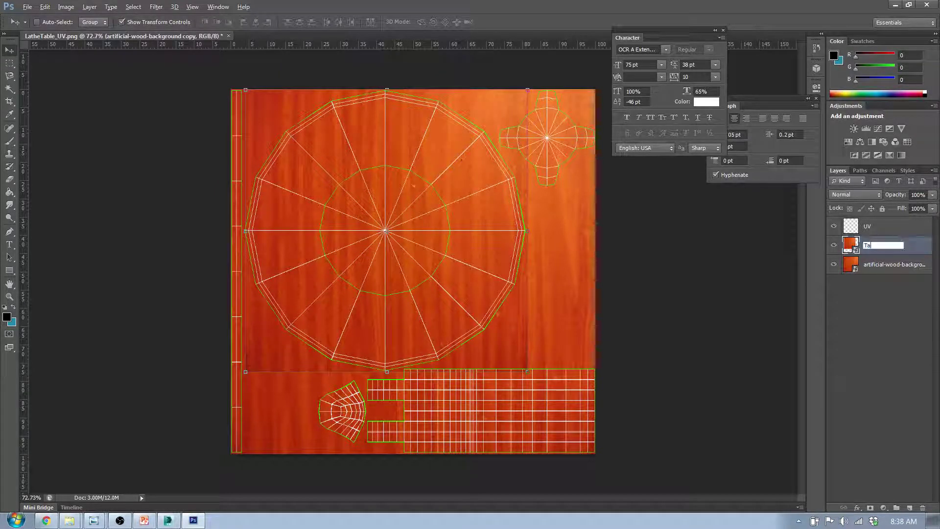
type("bleTop")
key("Return")
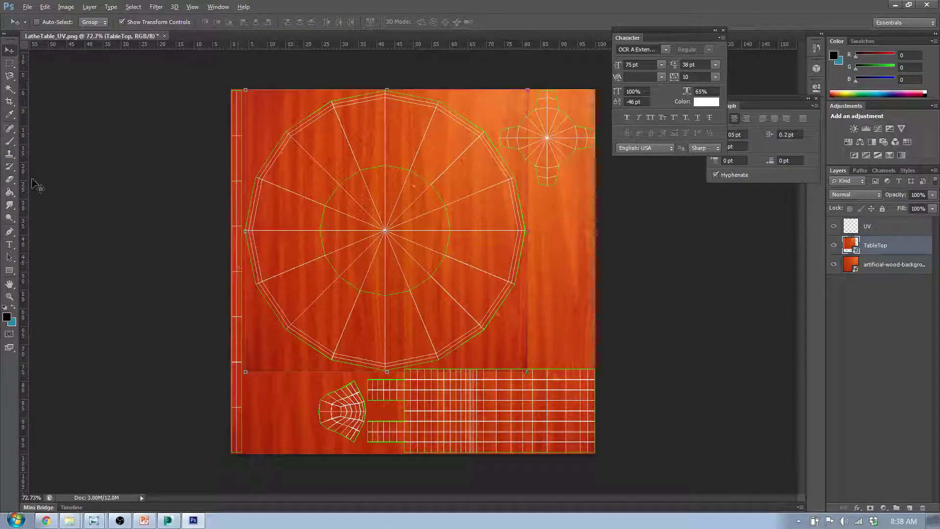
Rasterize the TableTop layer so the Eraser tool can edit it.
left_click(9, 179)
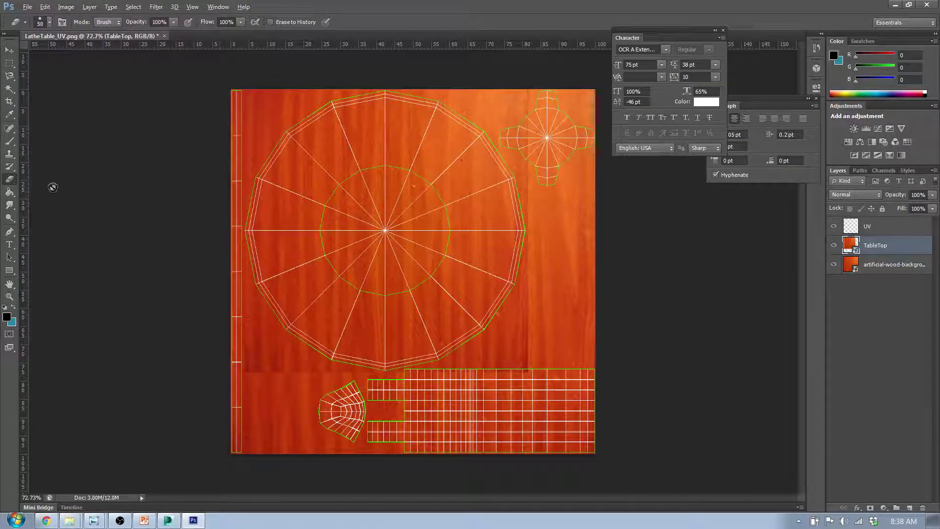
right_click(885, 247)
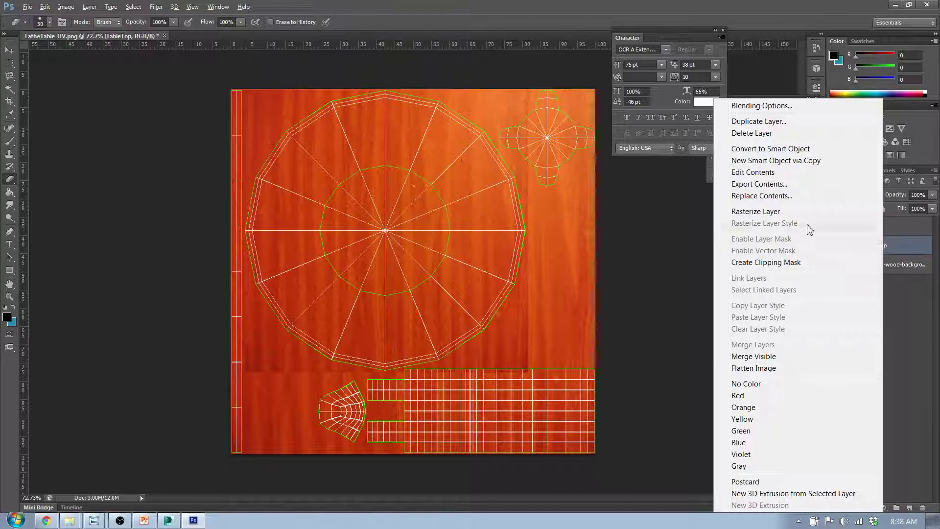
left_click(801, 212)
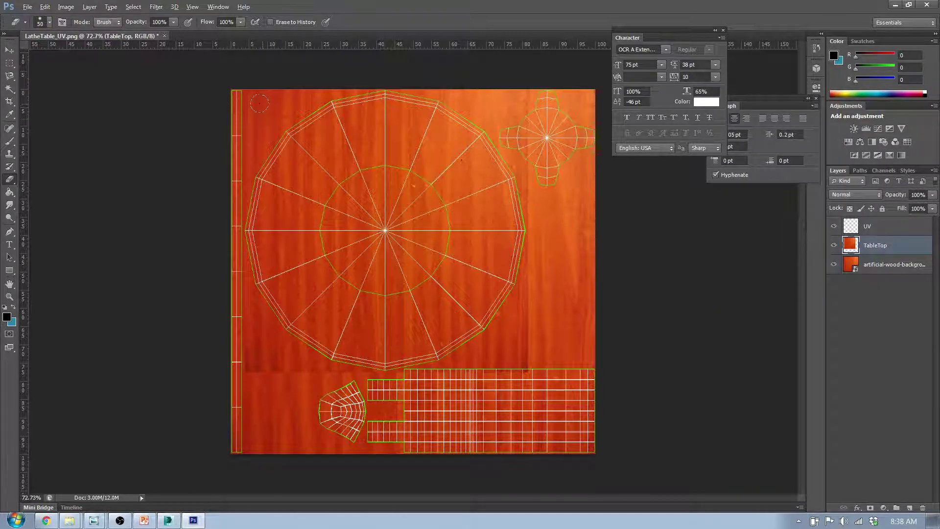
Erase the parts of the TableTop layer's wood that lie outside the large circular UV shell with a 50 px eraser.
scroll(216, 215, "up", 3, "alt")
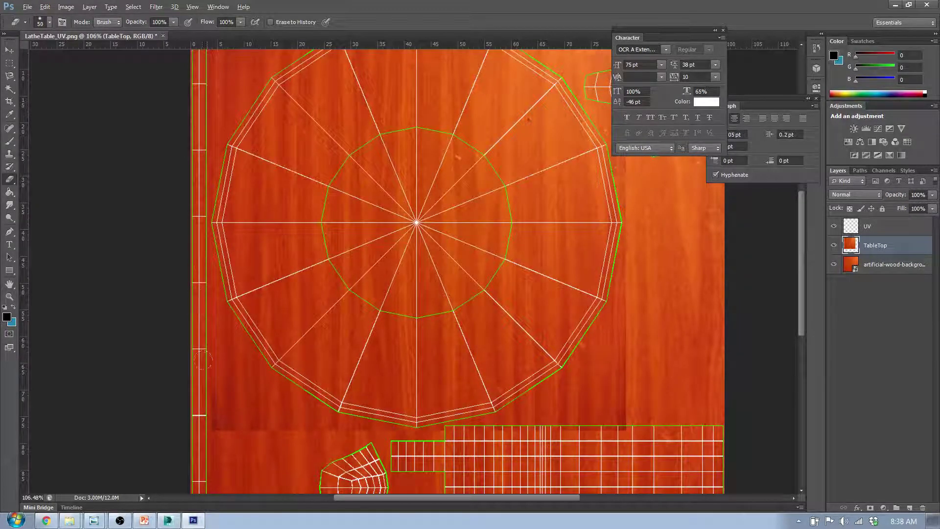
mouse_move(204, 382)
left_mouse_down()
mouse_move(218, 422)
mouse_move(336, 428)
left_mouse_up()
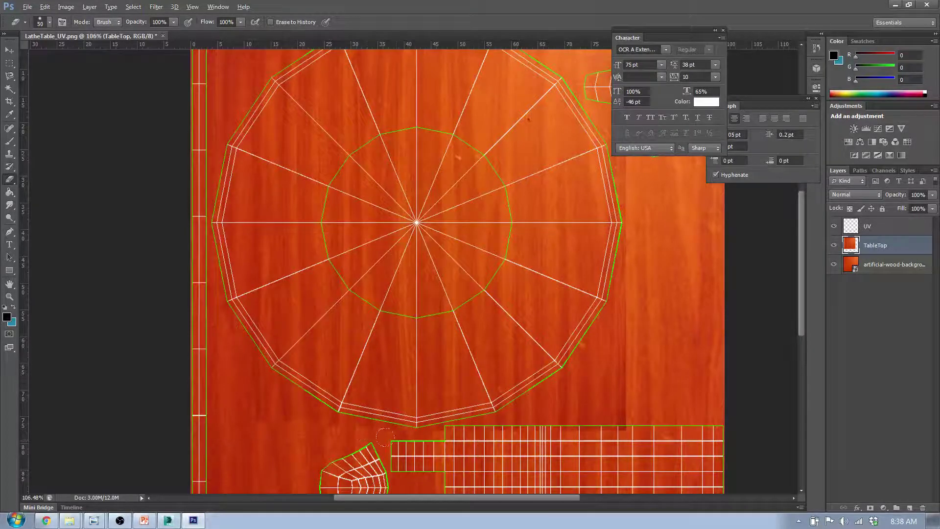
left_click_drag(422, 440, 446, 433)
mouse_move(541, 420)
left_mouse_down()
mouse_move(612, 412)
mouse_move(535, 415)
left_mouse_up()
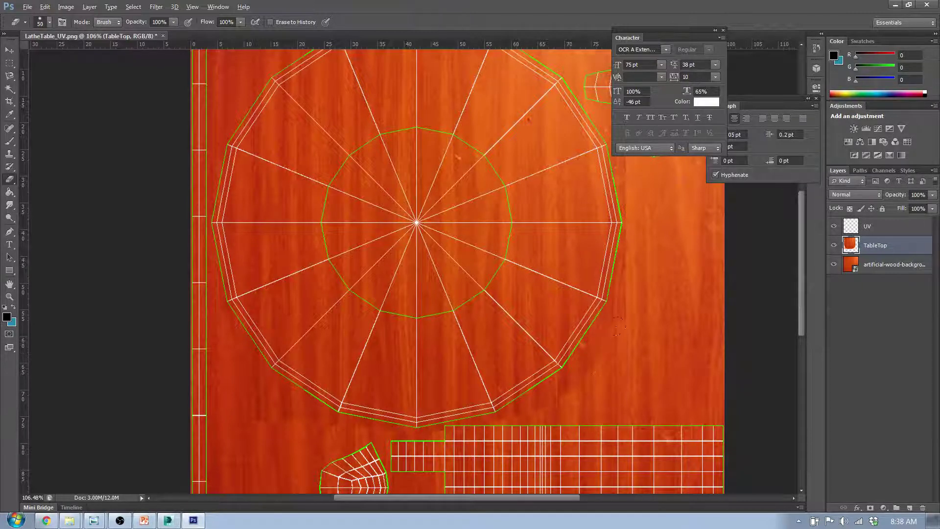
scroll(617, 326, "up", 5)
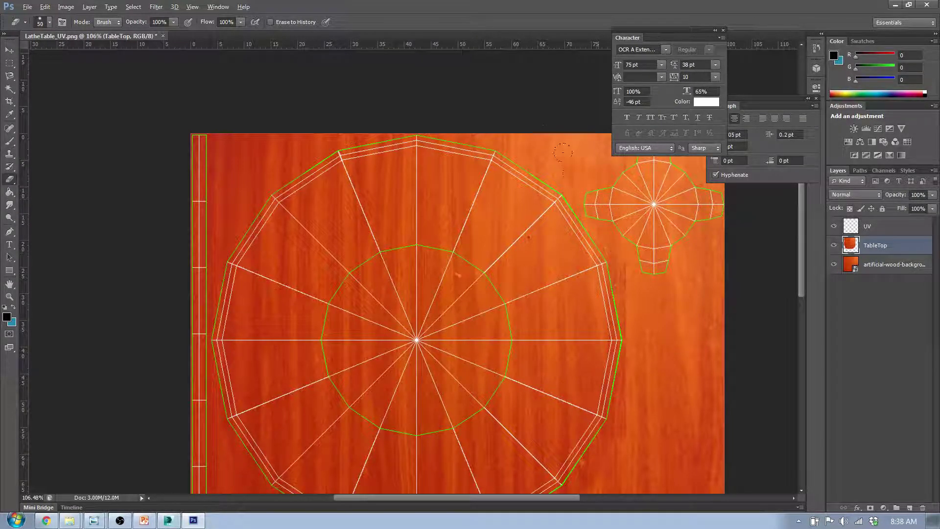
Duplicate the artificial-wood-background layer within the same document.
scroll(404, 255, "down", 5)
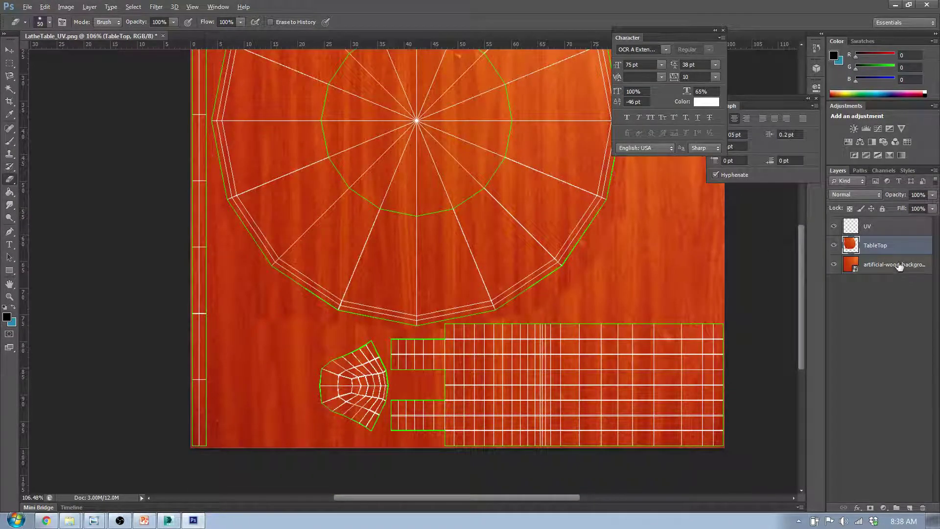
left_click(898, 265)
right_click(897, 263)
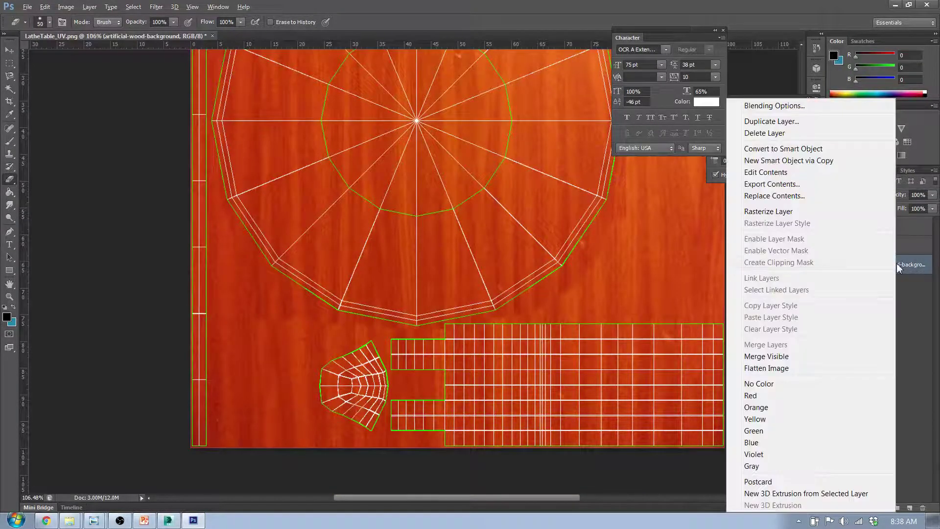
left_click(779, 120)
left_click(554, 160)
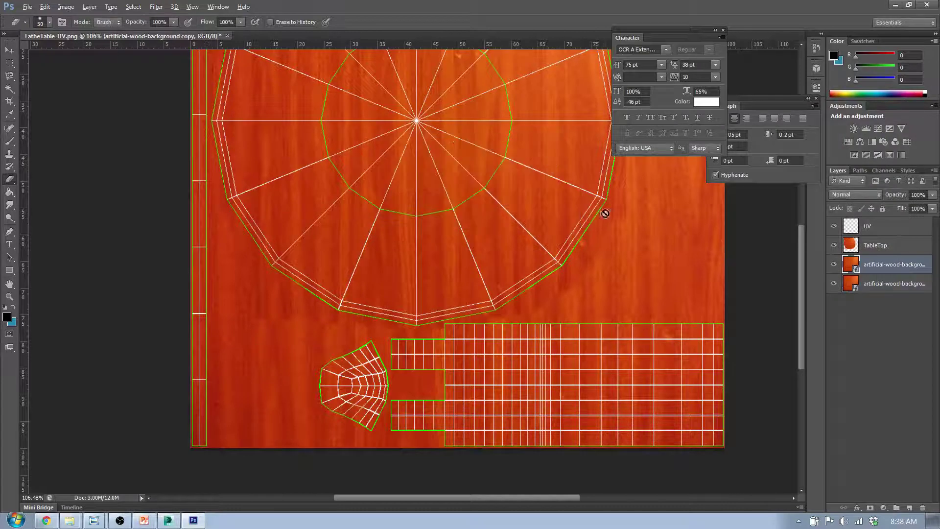
Rename the new wood copy's layer as Table Stand.
left_click(884, 286)
left_click(884, 272)
double_click(884, 268)
type("Ta")
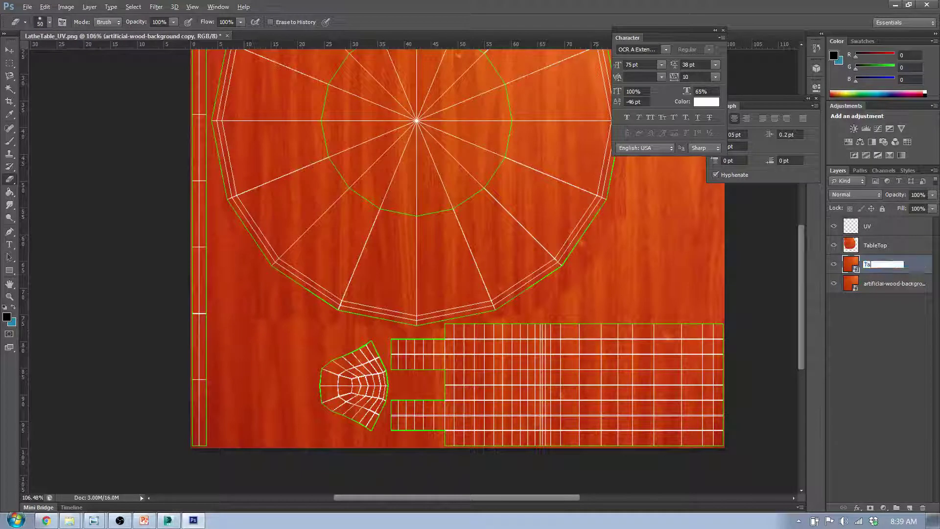
type("ble Stand")
key("Return")
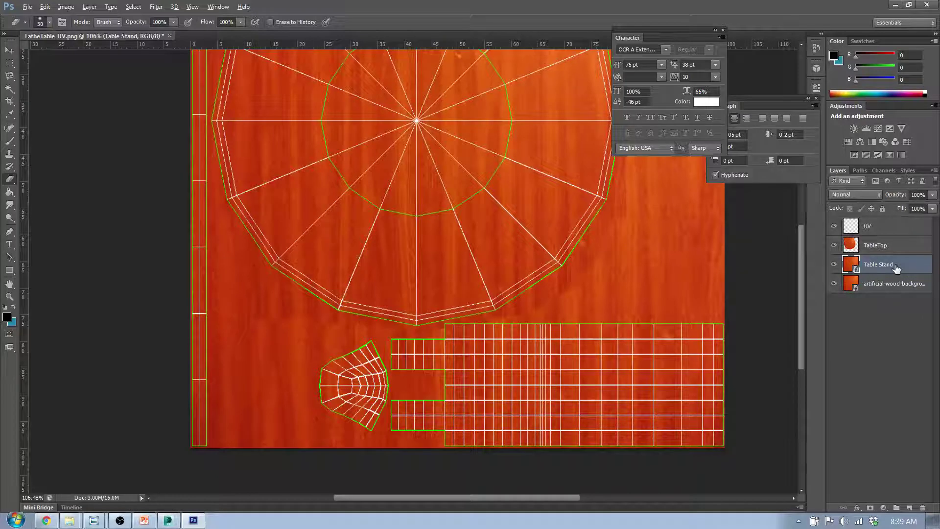
key("Return")
Close the floating Character and Paragraph palettes and rasterize the Table Stand layer.
left_click(723, 31)
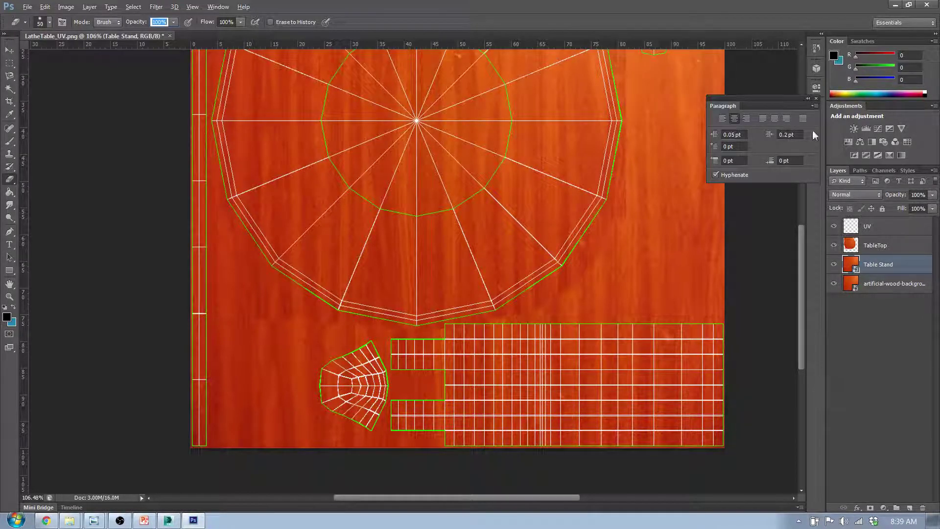
left_click(816, 98)
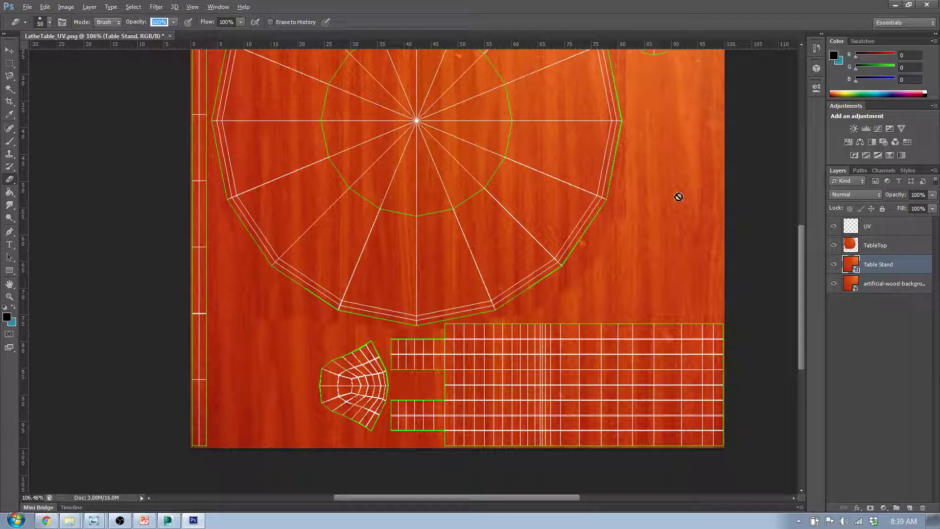
left_click(786, 220)
left_click(451, 202)
scroll(612, 199, "down", 3, "alt")
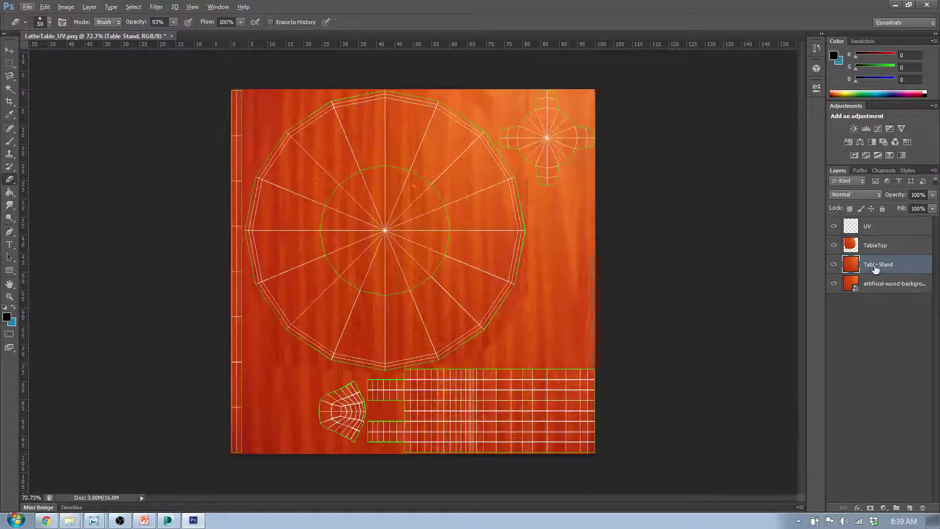
Rotate the Table Stand wood 90° clockwise and scale it proportionally to about 68.85% around its centre.
key("v")
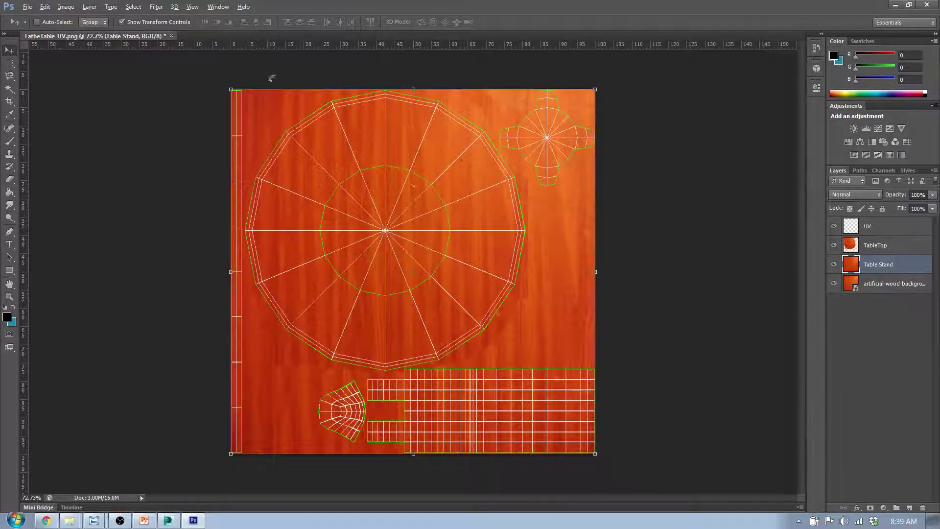
left_click_drag(420, 81, 674, 290)
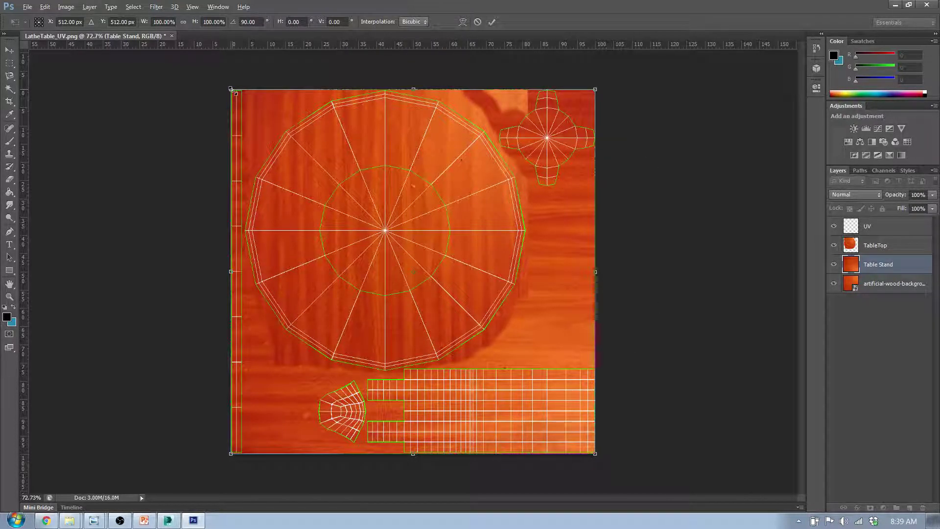
left_click_drag(231, 90, 270, 162, "alt+shift")
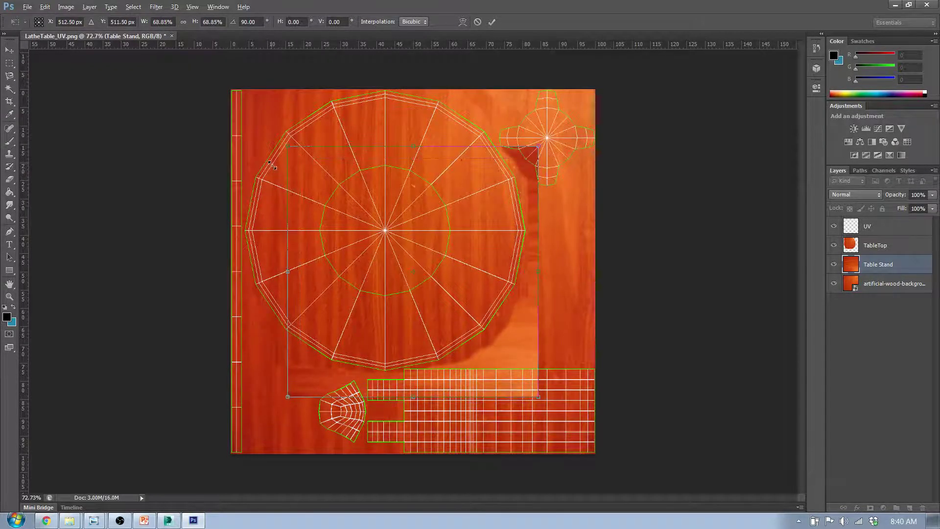
Move the Table Stand wood over the rectangular stand shells and enlarge it to about 76.66% so it also covers the fan-shaped shell.
left_click_drag(520, 341, 579, 520)
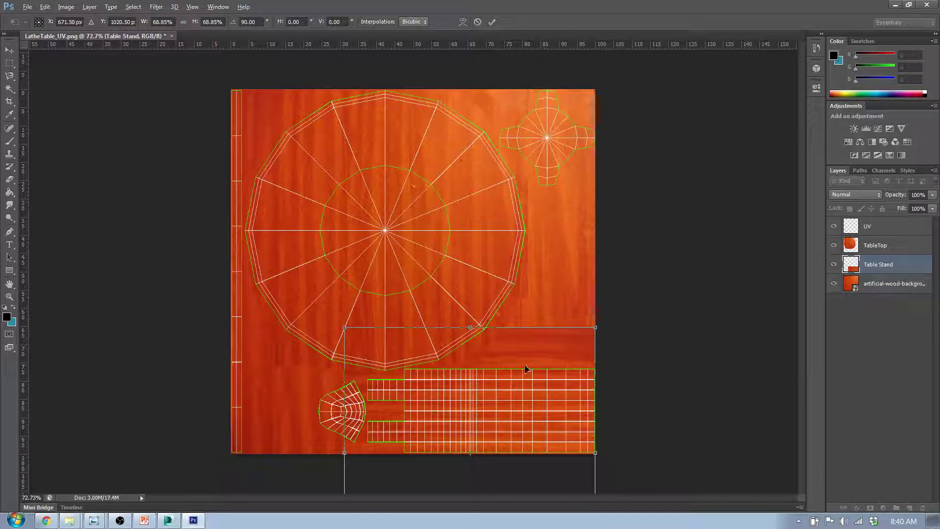
scroll(353, 361, "up", 5, "alt")
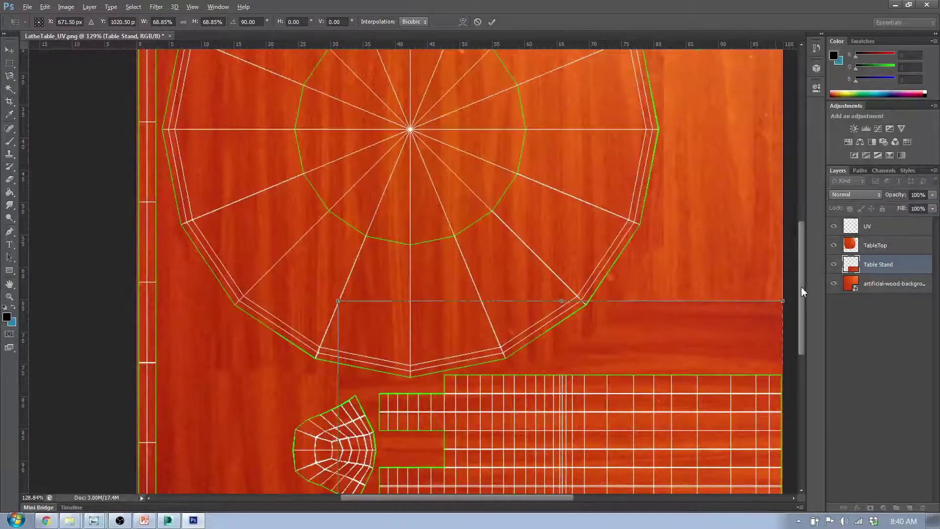
scroll(802, 291, "down", 3)
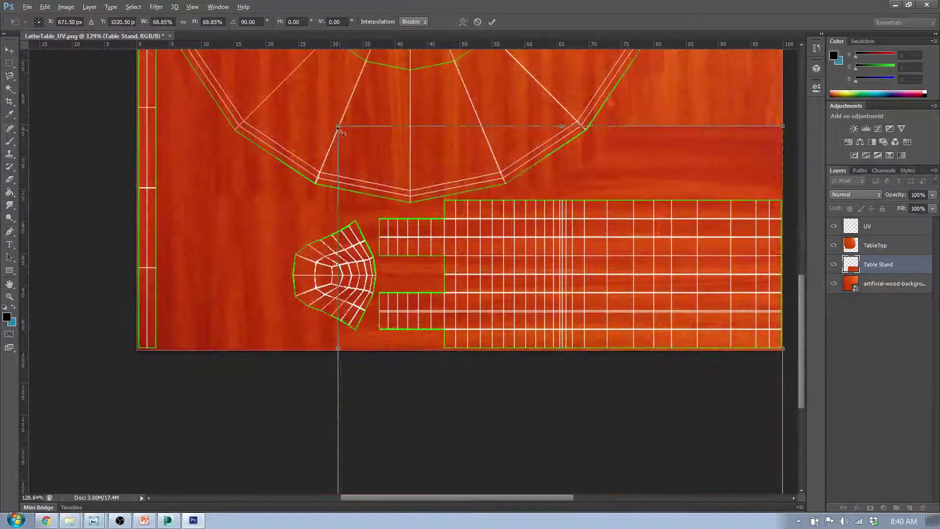
left_click_drag(337, 127, 271, 113)
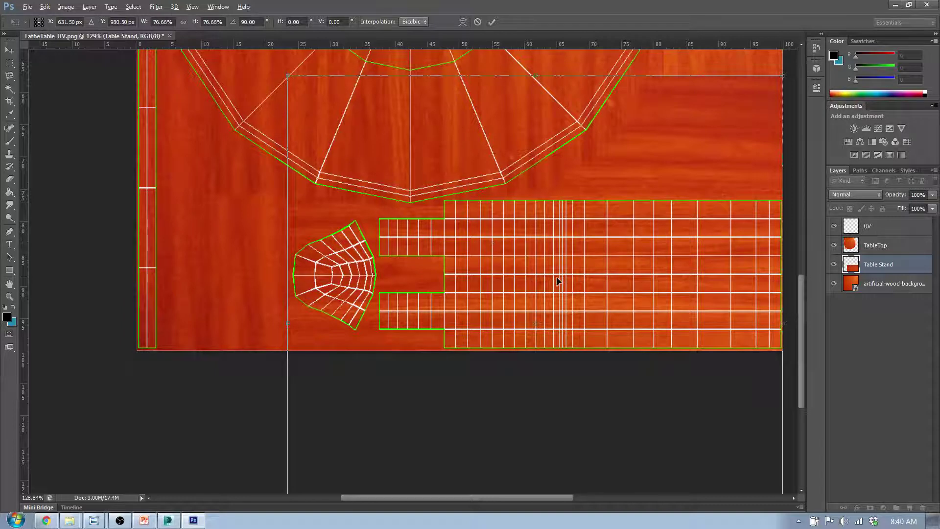
key("Return")
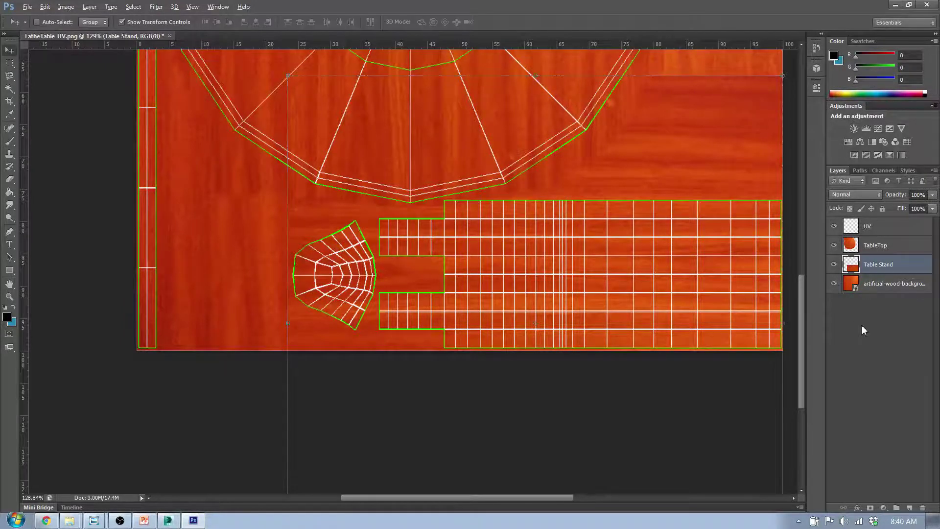
Rotate the artificial-wood-background layer by -90° and shift it sideways until only its edge covers the narrow vertical strip shell.
key("ctrl+0")
key("alt")
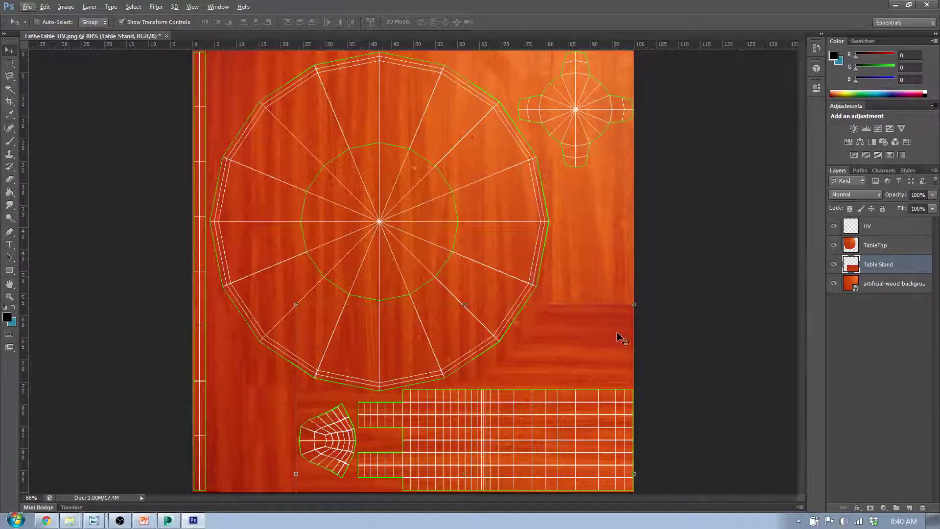
left_click(887, 287)
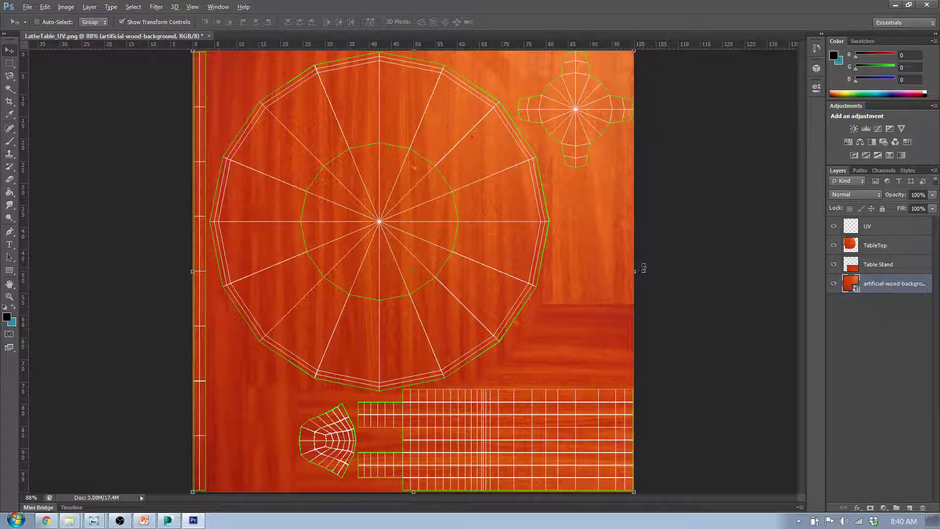
left_click_drag(643, 268, 425, 74)
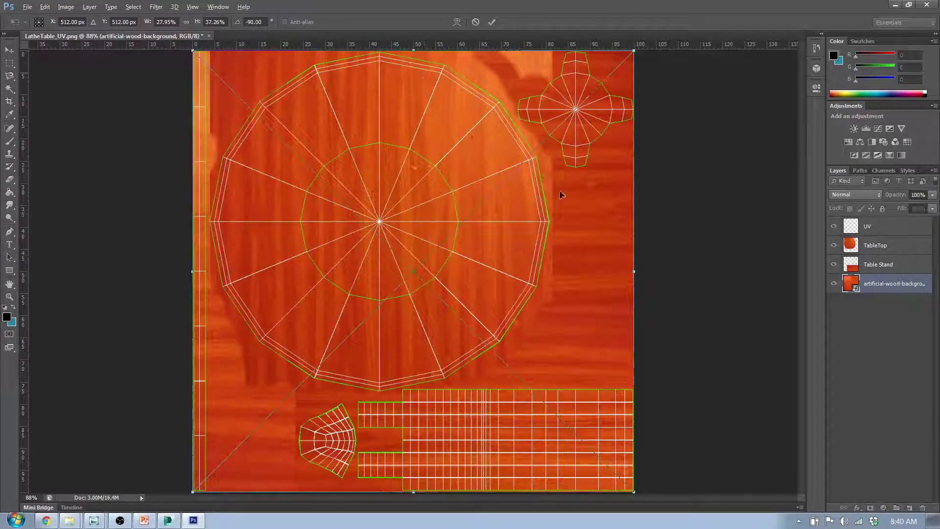
key("Return")
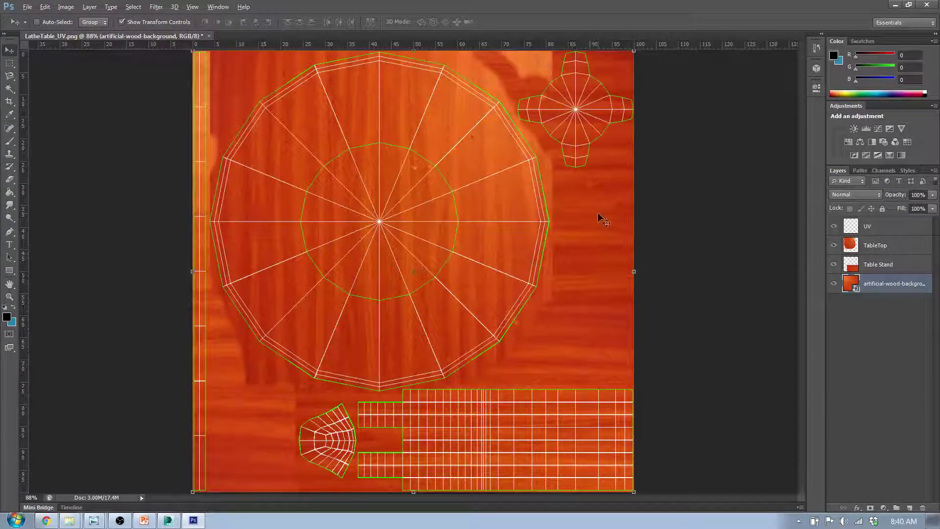
left_click_drag(597, 216, 179, 222)
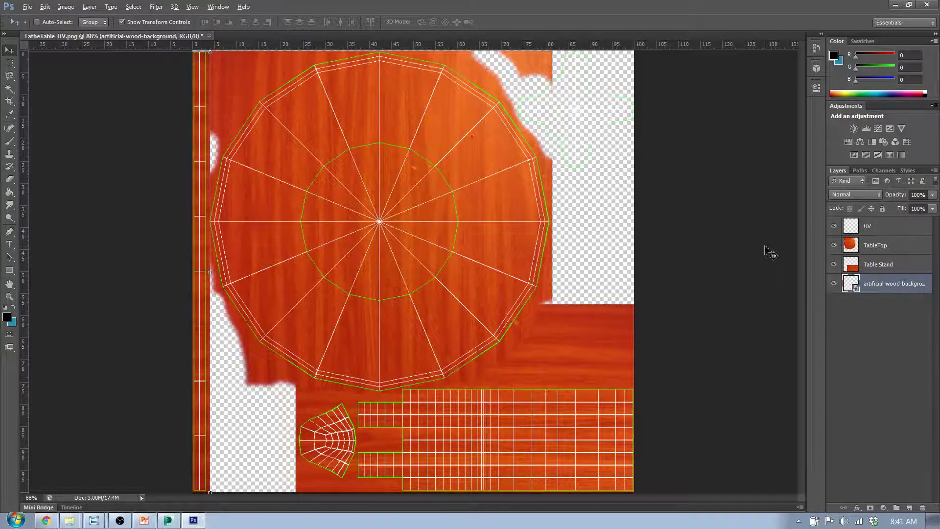
Duplicate the artificial-wood-background layer under the name Background.
scroll(408, 267, "down", 3, "alt")
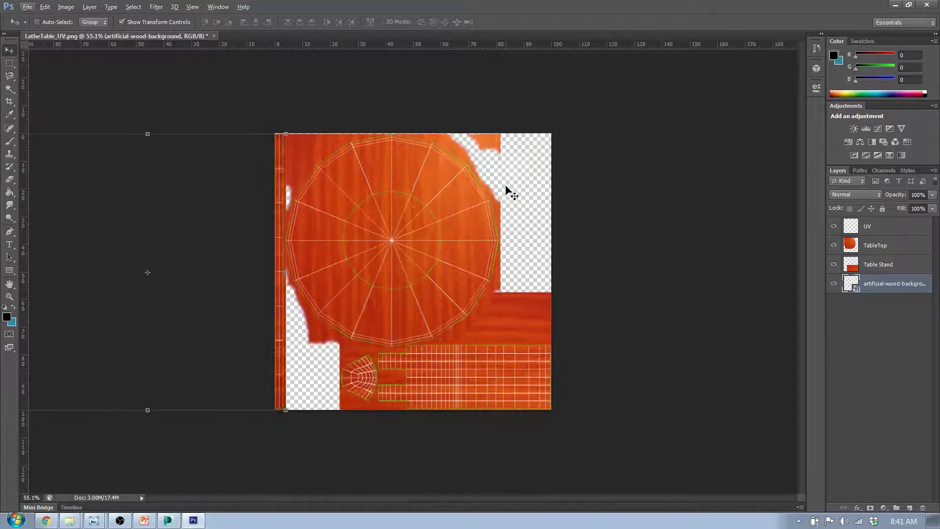
right_click(898, 289)
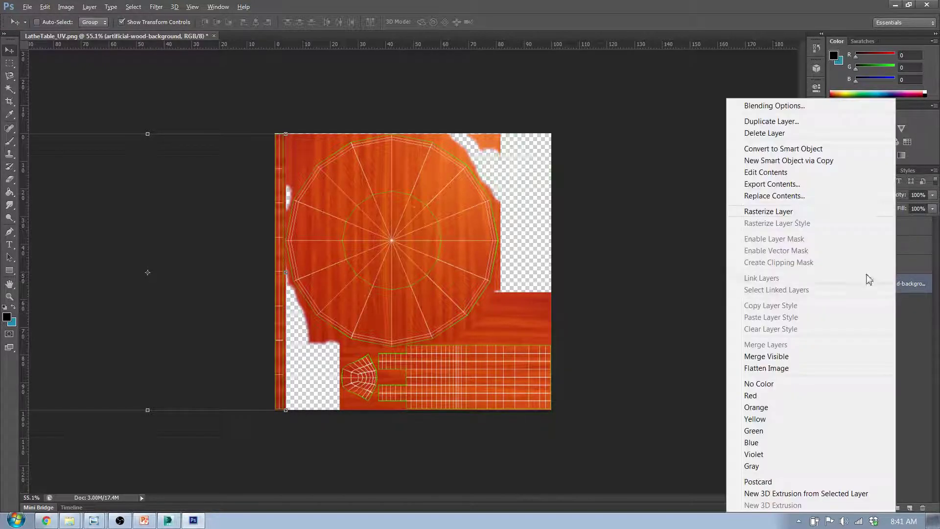
left_click(793, 120)
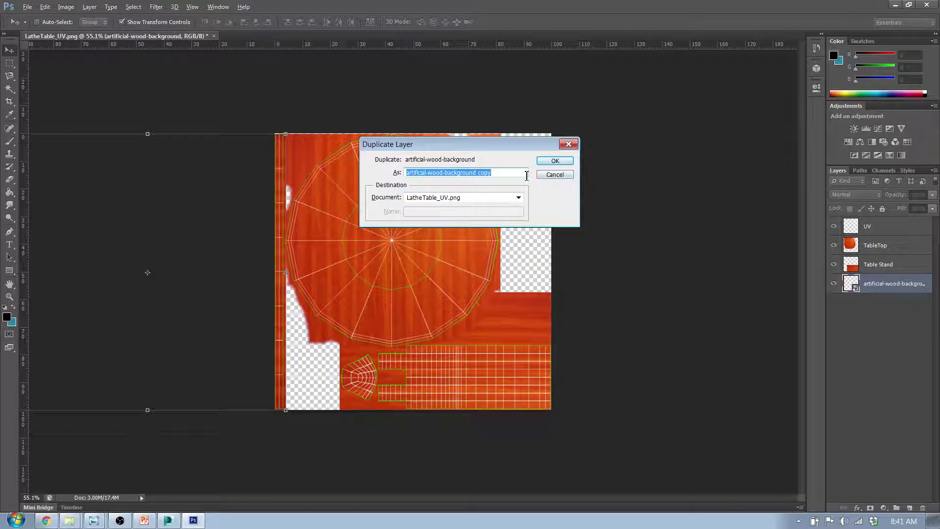
type("Background")
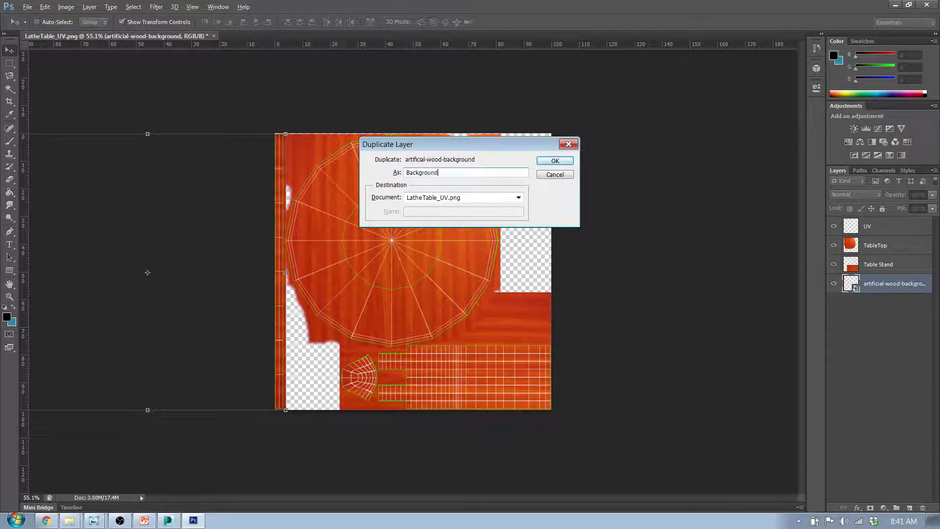
key("Return")
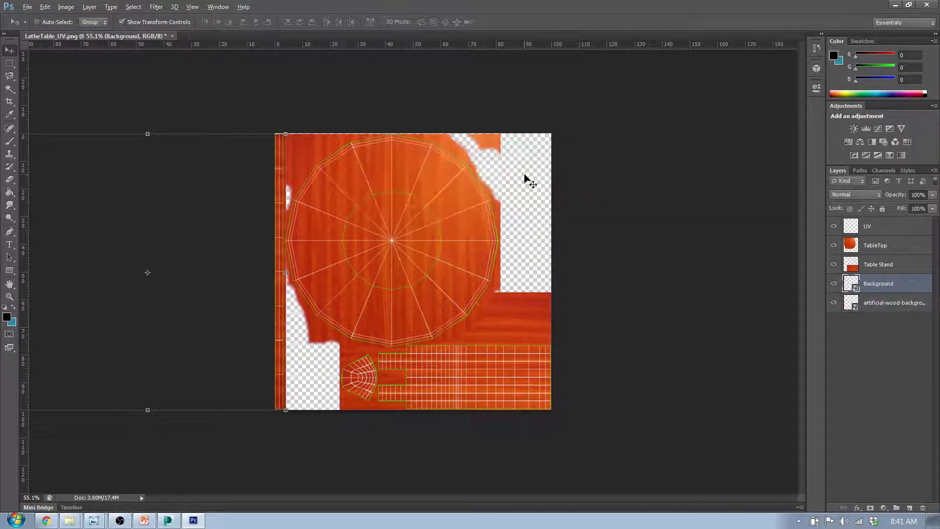
Move the Background layer's wood to fill the whole canvas and place the layer beneath artificial-wood-background.
left_click_drag(219, 188, 476, 185)
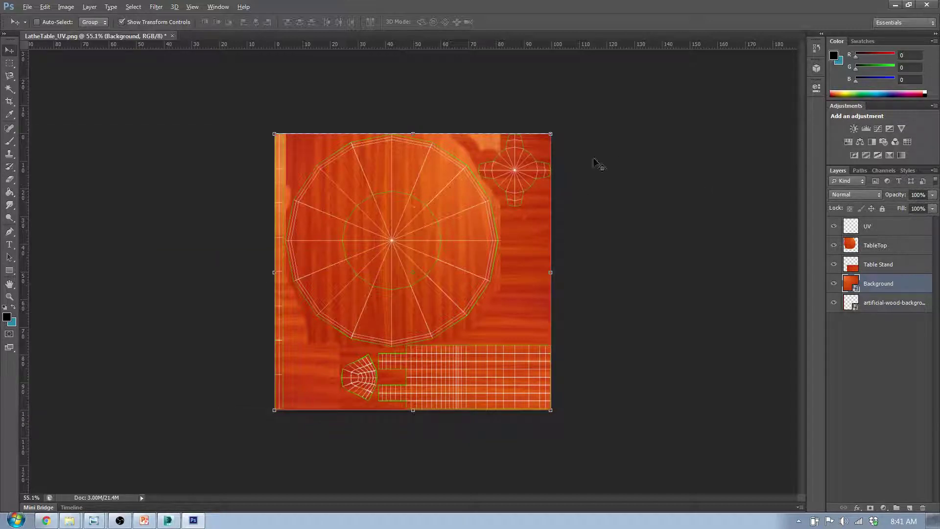
scroll(538, 128, "up", 3, "alt")
scroll(539, 128, "up", 1)
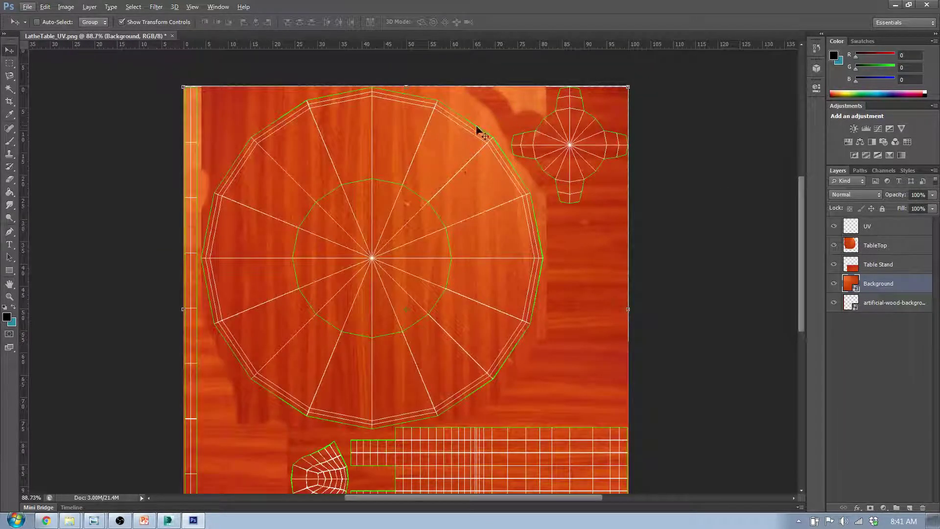
left_click_drag(891, 280, 907, 316)
Rename the artificial-wood-background layer covering the narrow strip shell as TableEdge.
double_click(898, 289)
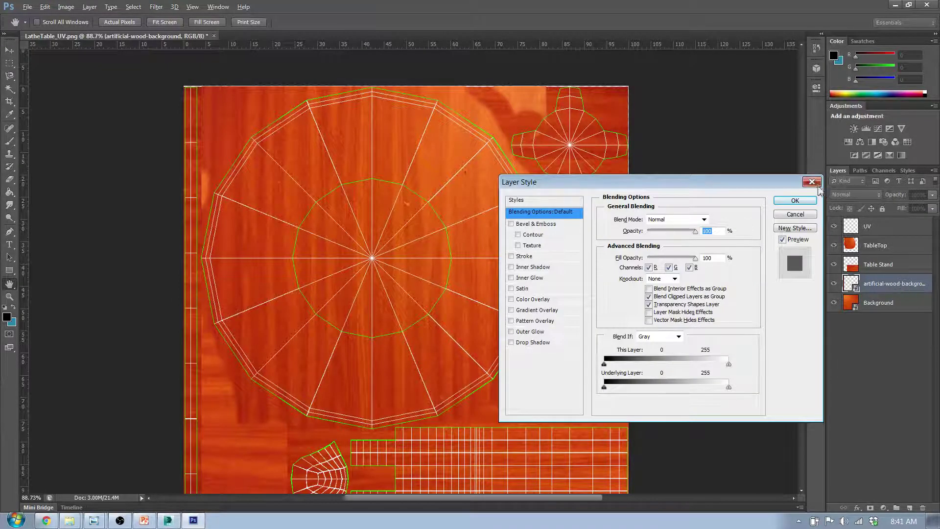
left_click(811, 182)
double_click(886, 284)
type("Ta")
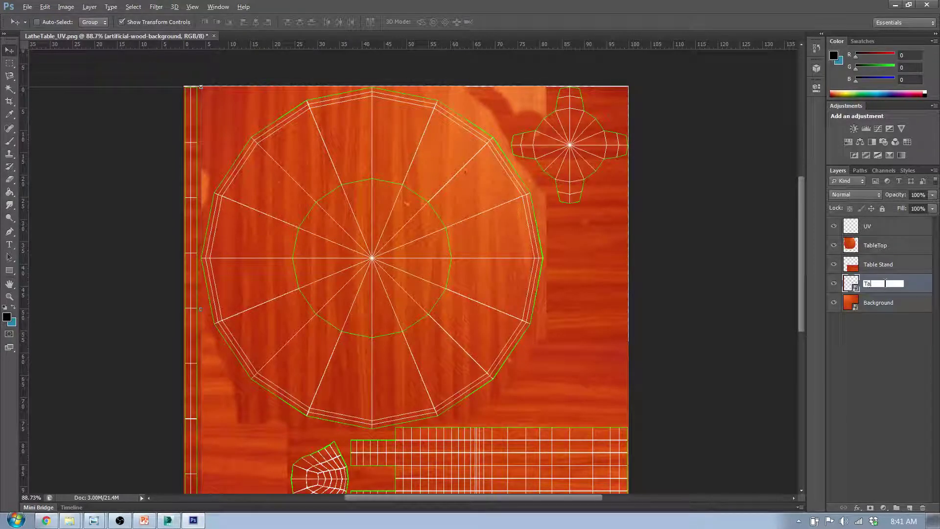
type("bleEdge")
key("Return")
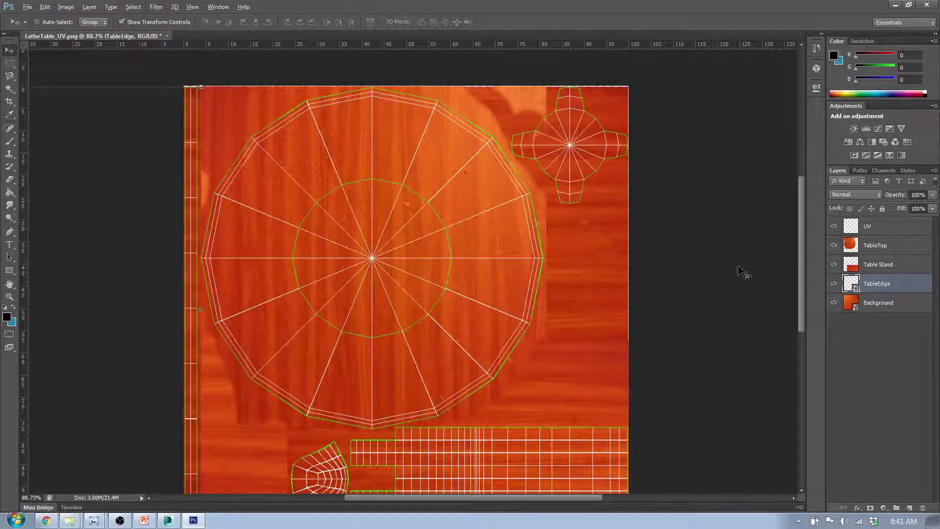
Select the Background layer and examine how its wood fills the canvas around the circular, fan-shaped and stand shells.
left_click(891, 312)
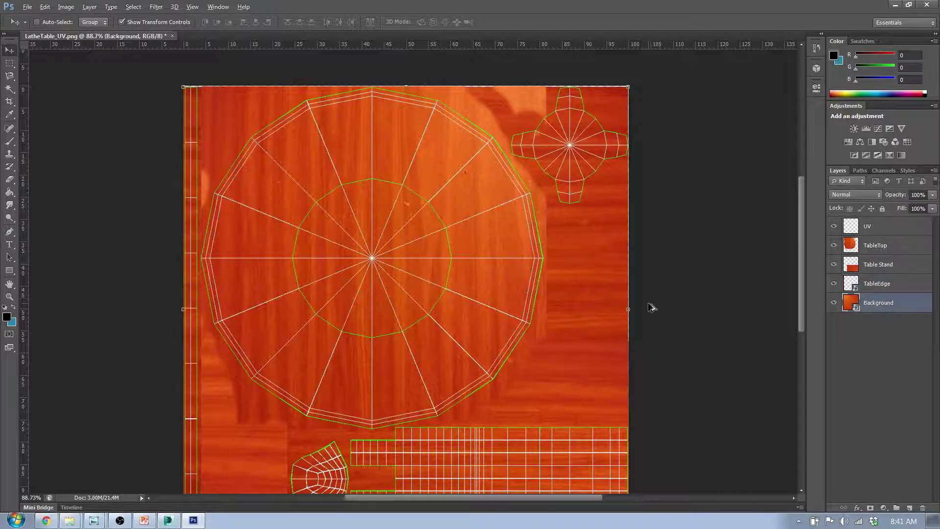
scroll(637, 309, "up", 5, "alt")
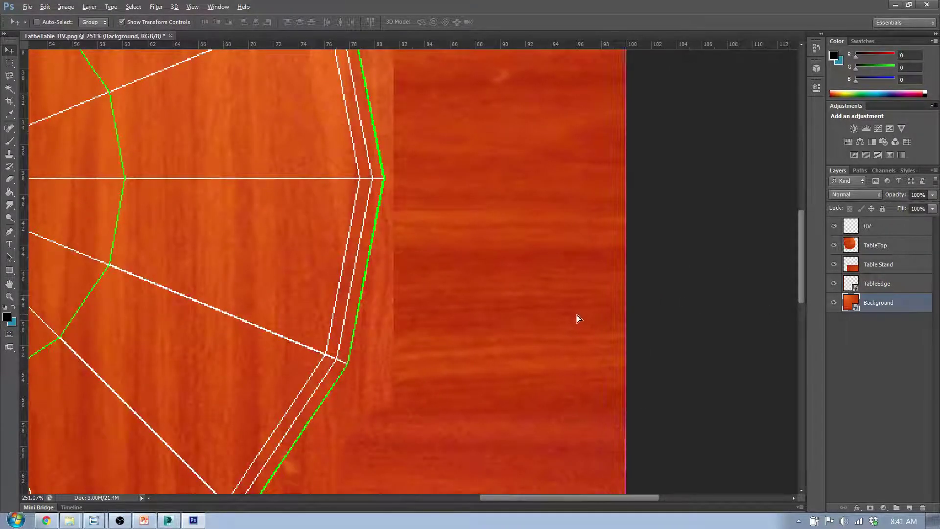
scroll(576, 318, "down", 6, "alt")
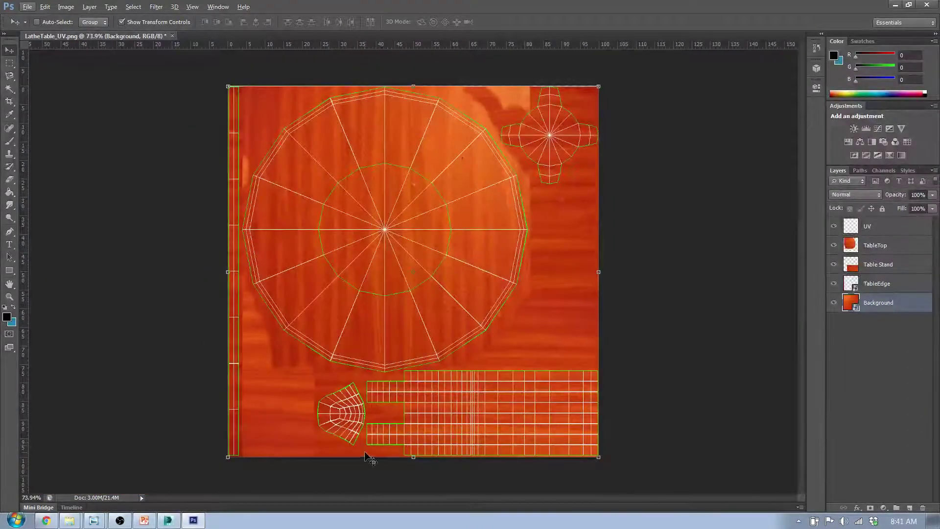
scroll(307, 421, "up", 3, "alt")
scroll(502, 373, "down", 1)
scroll(502, 373, "down", 2)
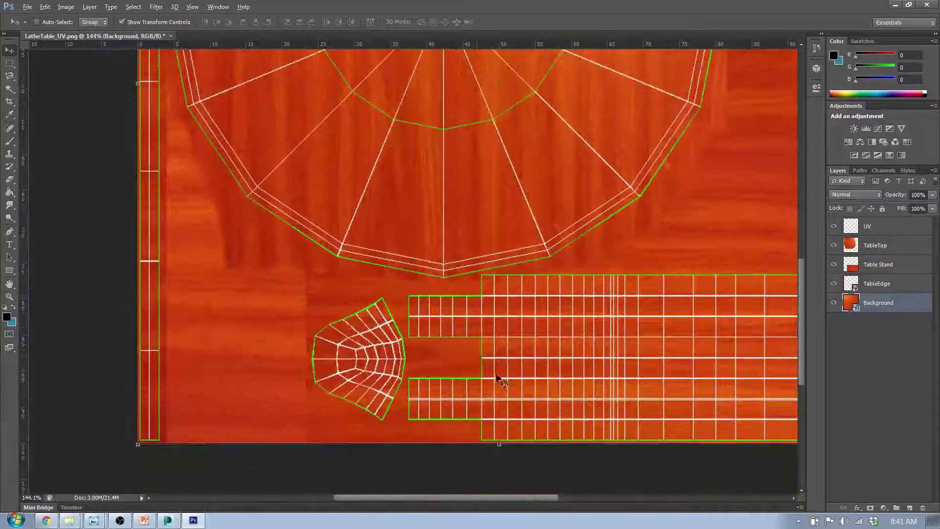
Erase the TableTop layer's excess wood between the circular shell and the small cross-shaped shell.
left_click(887, 264)
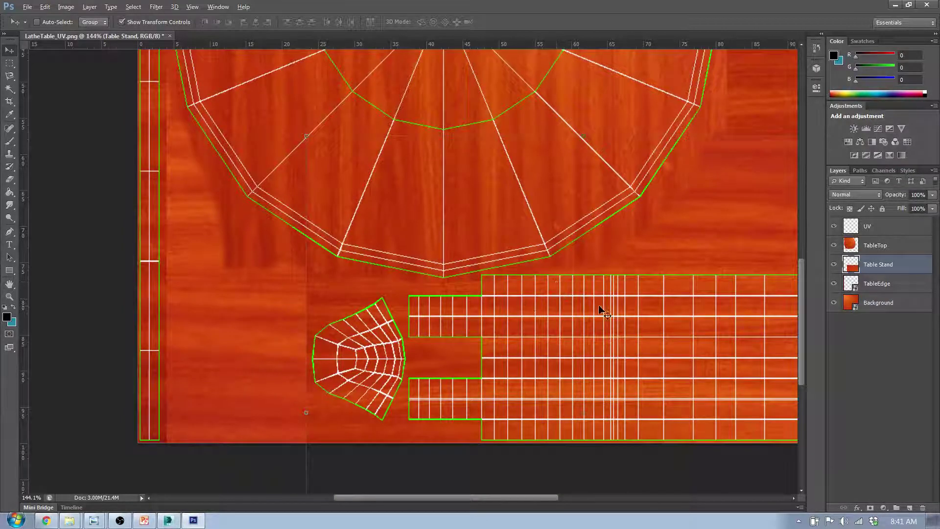
left_click(903, 246)
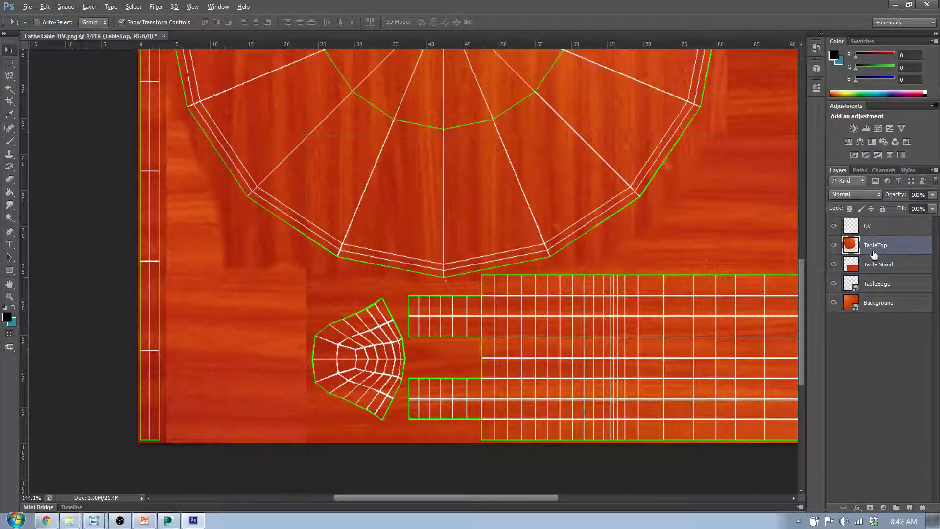
left_click(10, 179)
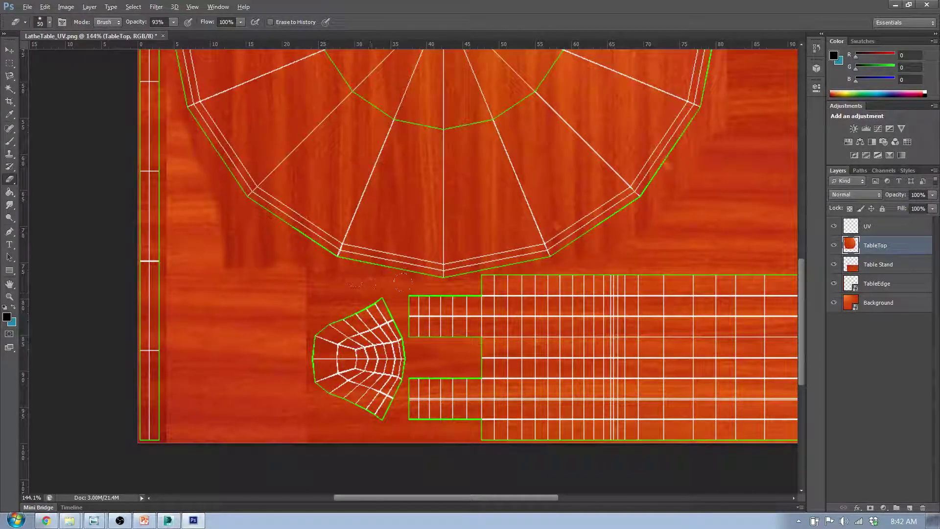
scroll(403, 281, "up", 5, "alt")
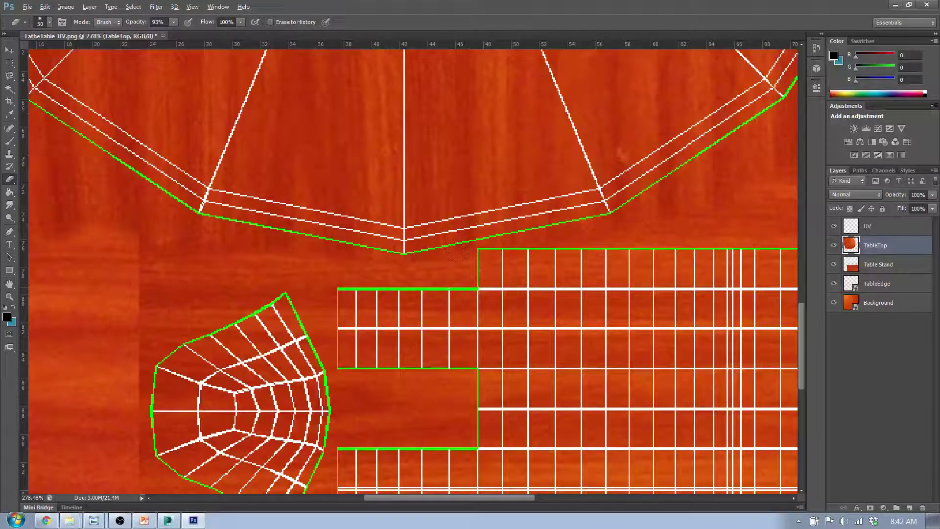
scroll(371, 263, "down", 8, "alt")
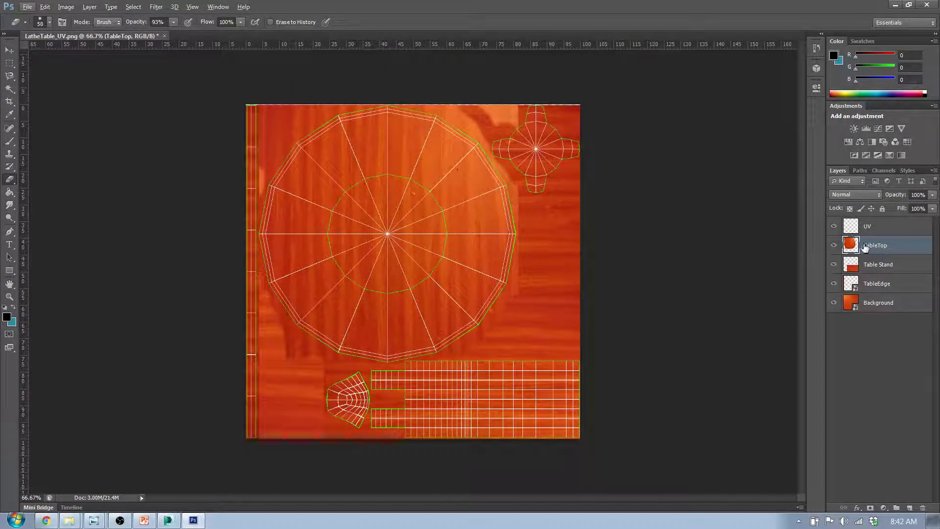
left_click(833, 245)
left_click(834, 245)
left_click_drag(511, 116, 491, 117)
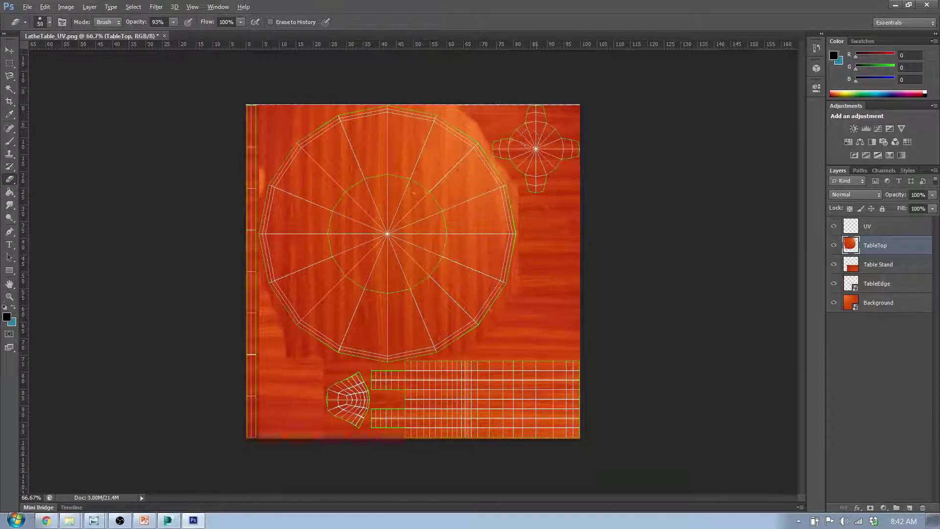
Examine the TableTop wood's edges around the circular shell, near the cross-shaped, fan-shaped, stand and narrow strip shells.
scroll(498, 147, "up", 5, "alt")
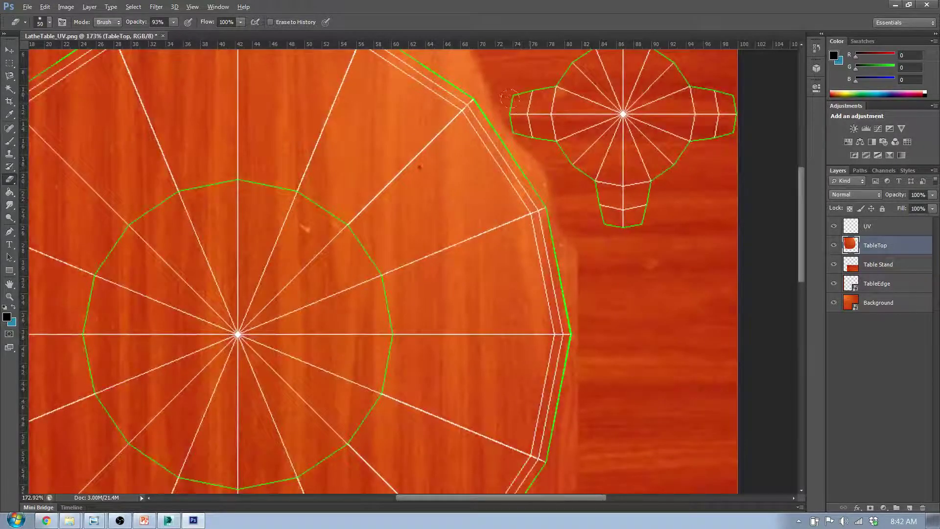
scroll(516, 102, "down", 5, "alt")
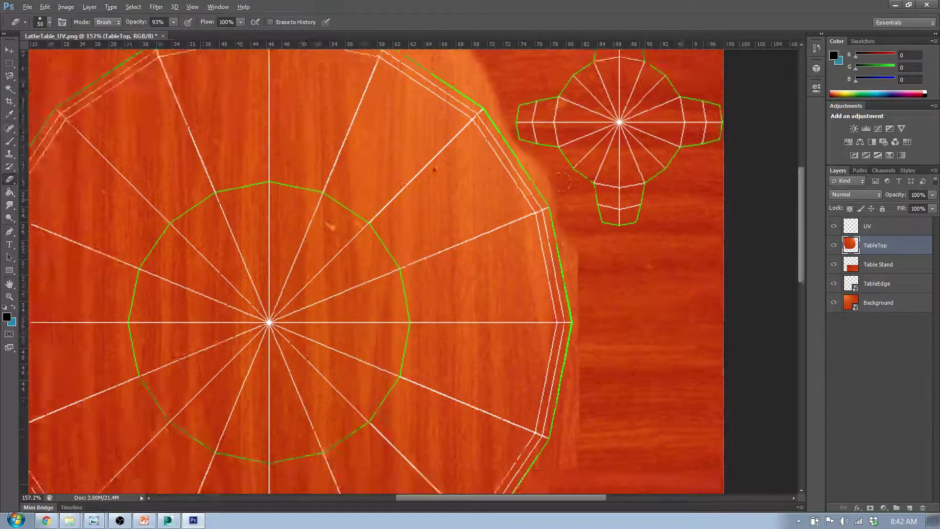
scroll(383, 377, "up", 5, "alt")
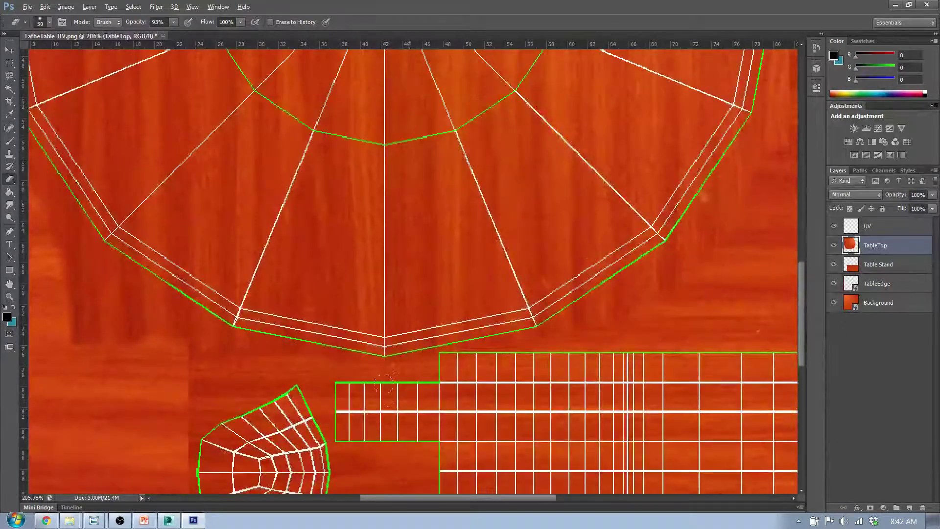
scroll(385, 377, "down", 5)
scroll(338, 367, "up", 1, "alt")
scroll(412, 269, "up", 2)
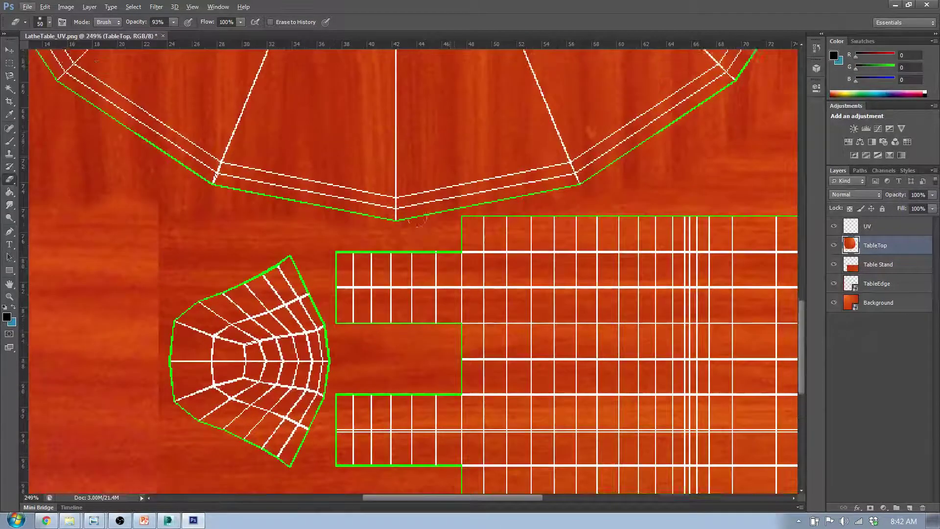
scroll(449, 211, "up", 3, "alt")
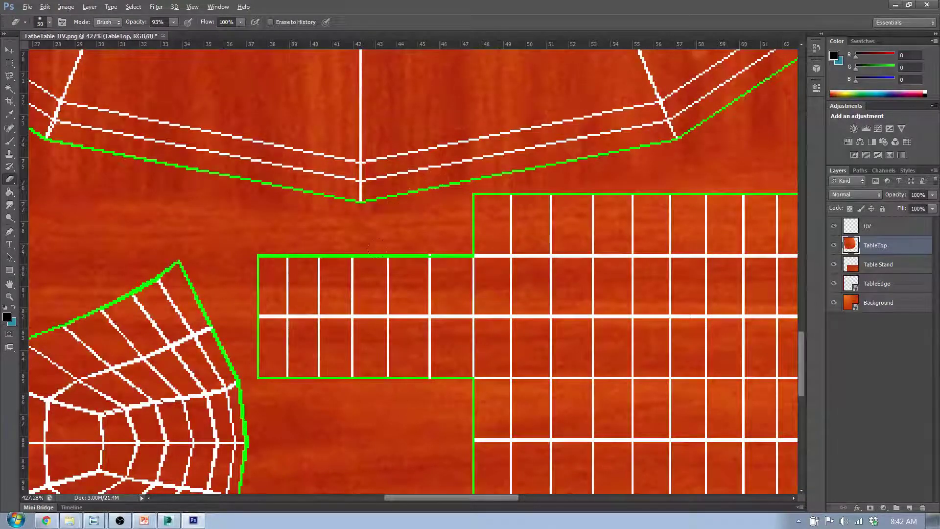
scroll(377, 248, "down", 9, "alt")
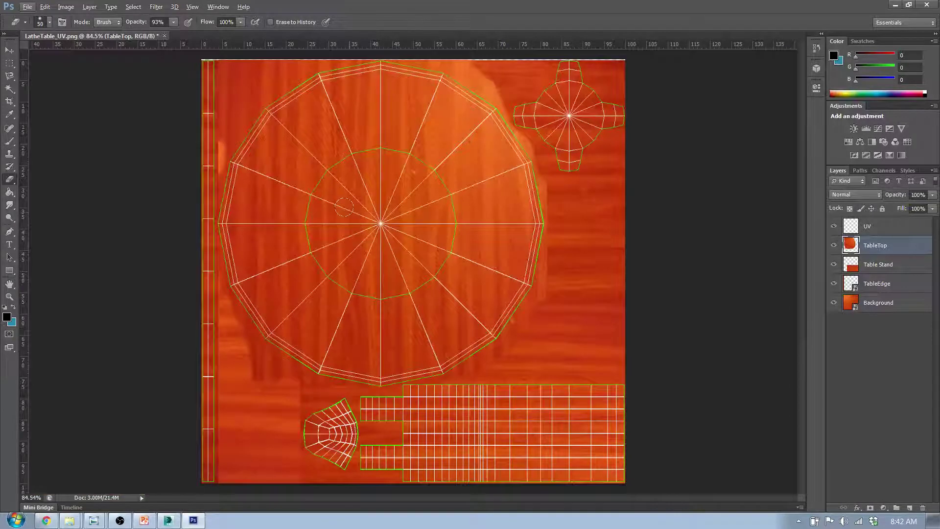
scroll(191, 215, "up", 5, "alt")
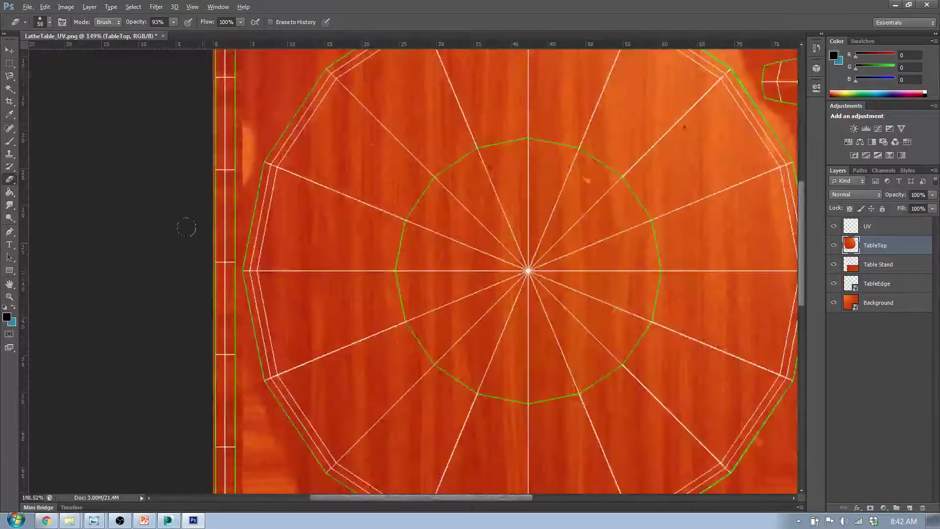
scroll(319, 177, "down", 5, "alt")
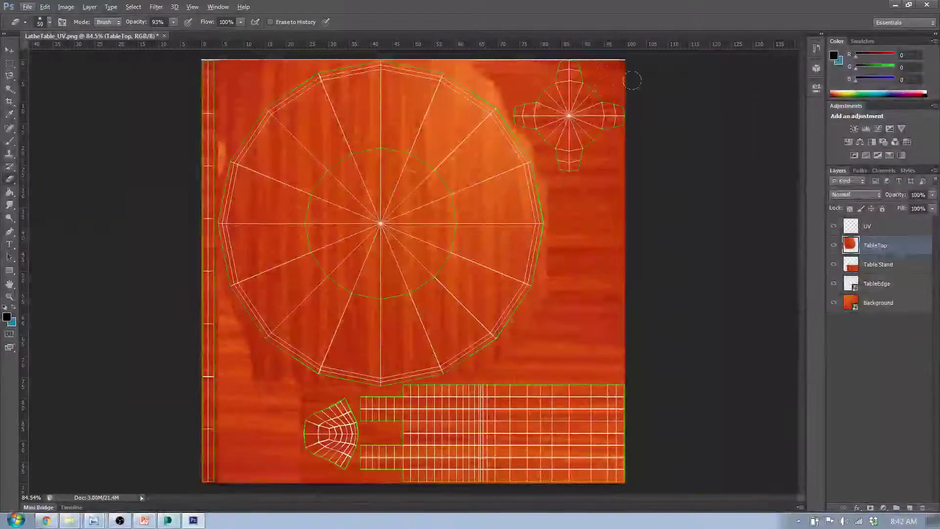
Nudge the Background layer's wood slightly upward to cover the gap along the canvas's upper edge, and deselect the layer.
left_click(914, 301)
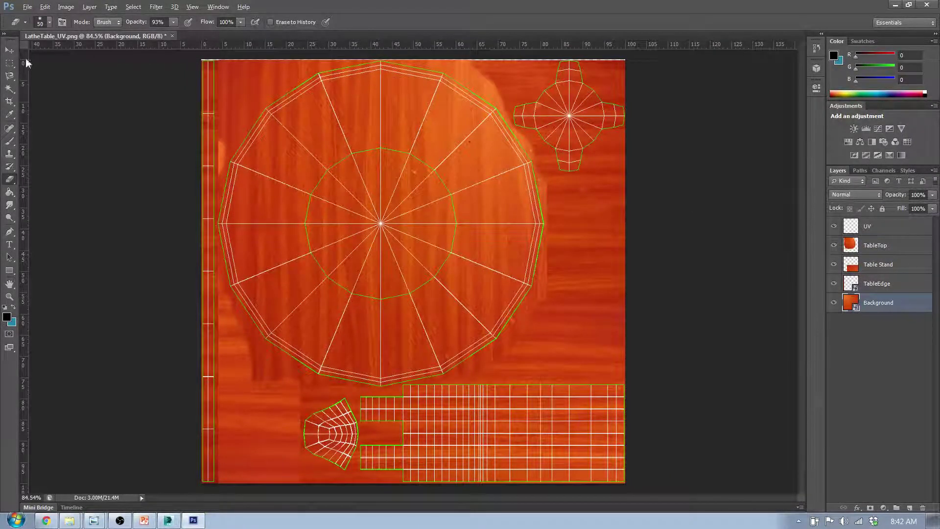
left_click(10, 50)
scroll(512, 82, "up", 3, "alt")
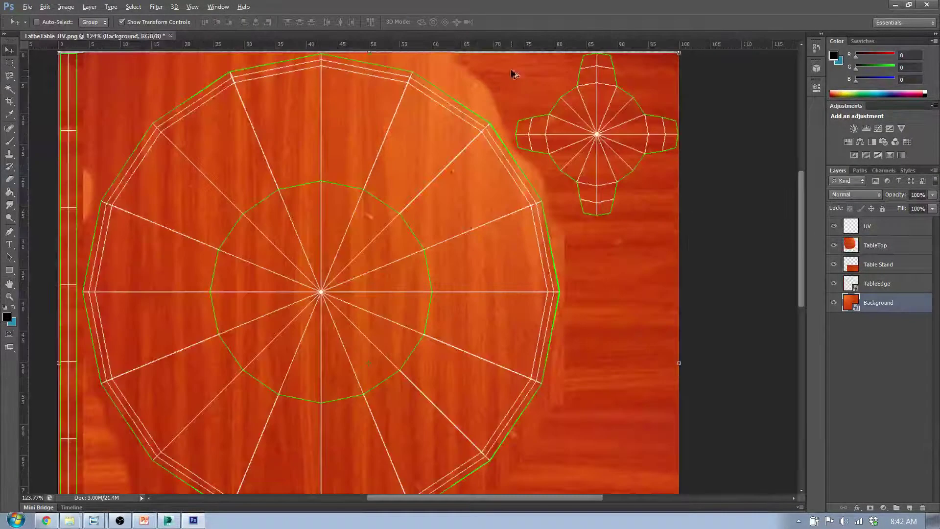
scroll(803, 206, "up", 3)
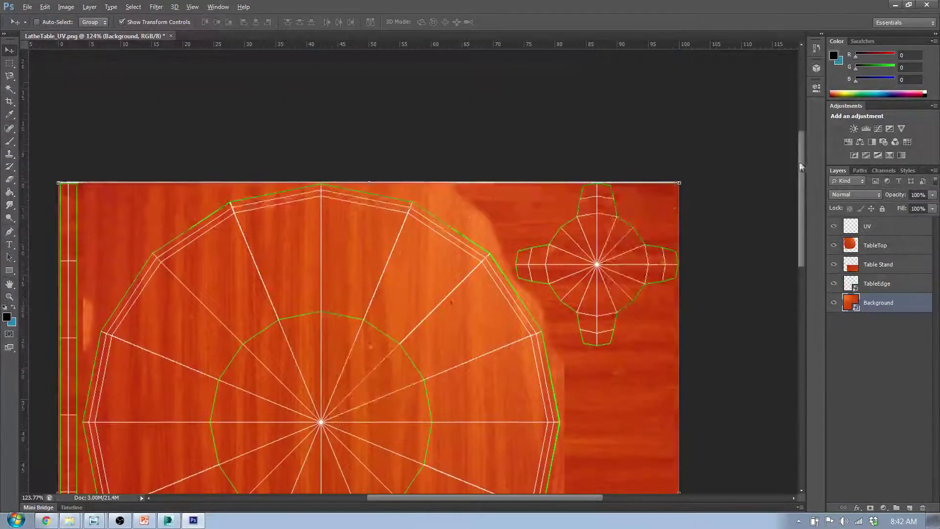
scroll(430, 195, "up", 3, "alt")
left_click_drag(565, 196, 566, 194)
scroll(567, 201, "down", 5, "alt")
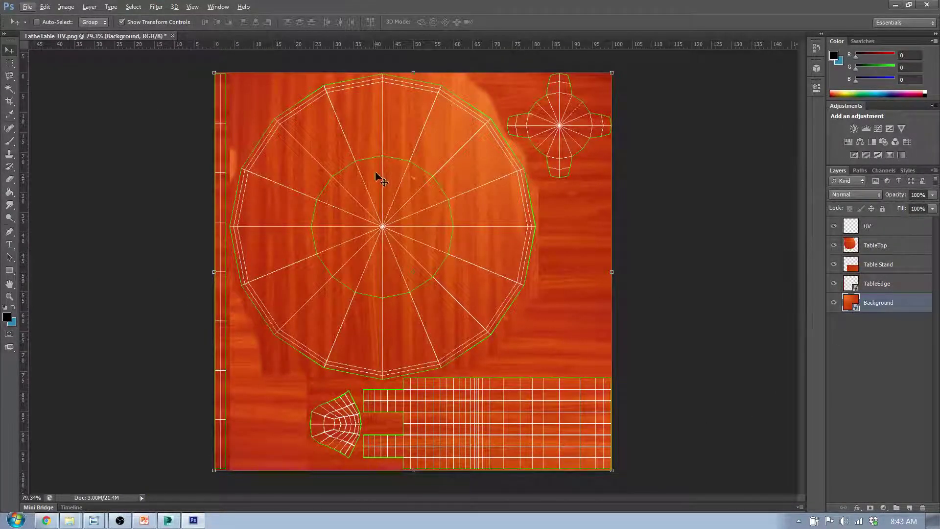
left_click(857, 366)
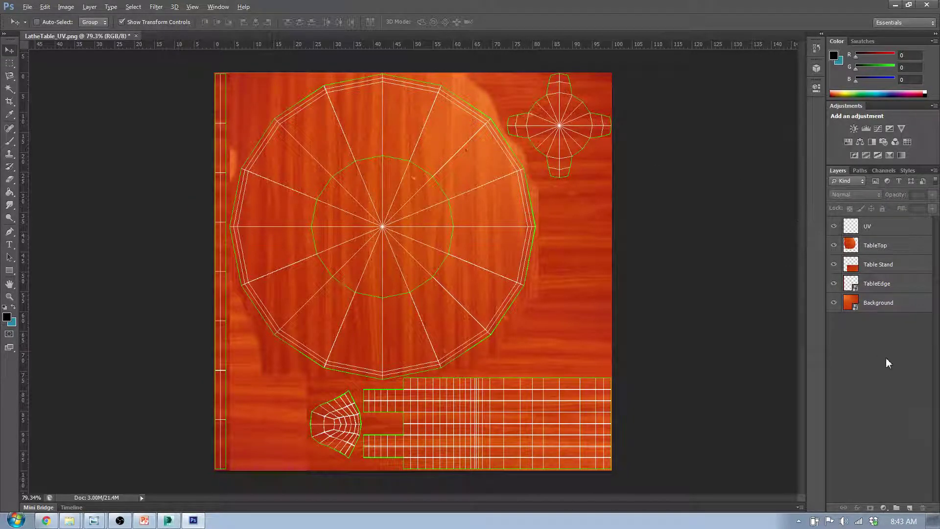
Hide the UV layer and export the texture for web as a PNG-24, overwriting LatheTable_DM.png in the Q2W1_LatheTable folder.
left_click(833, 226)
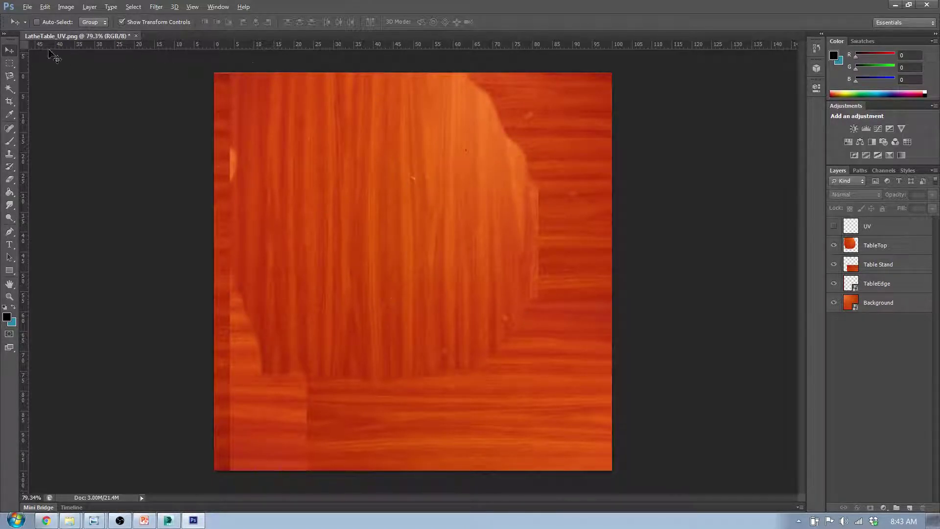
left_click(27, 7)
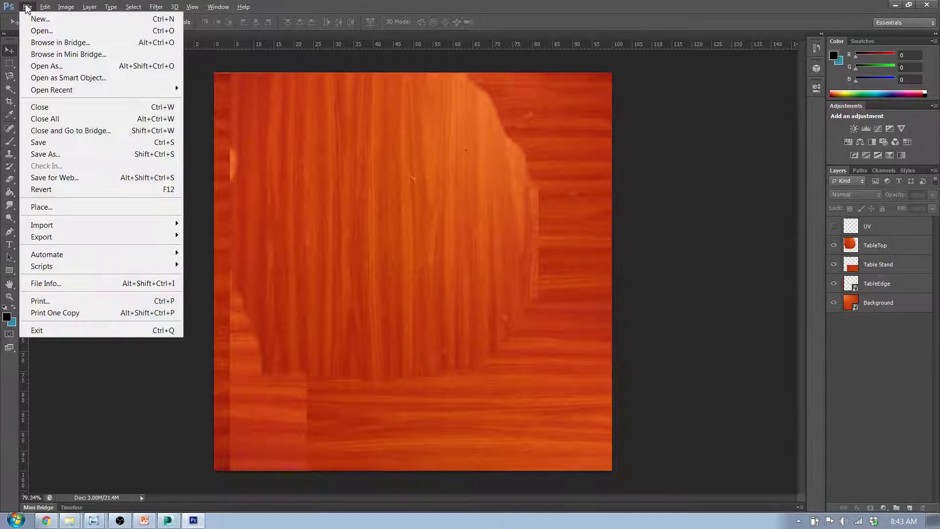
left_click(55, 178)
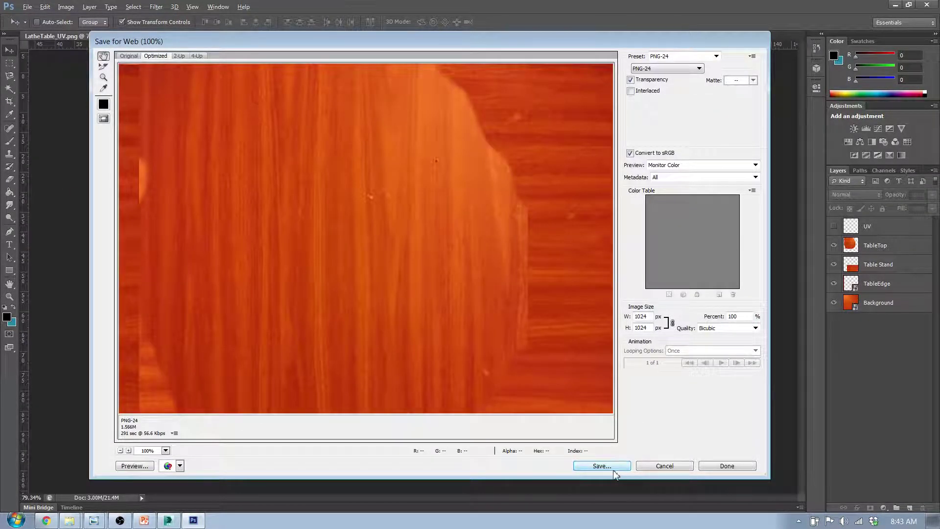
left_click(615, 469)
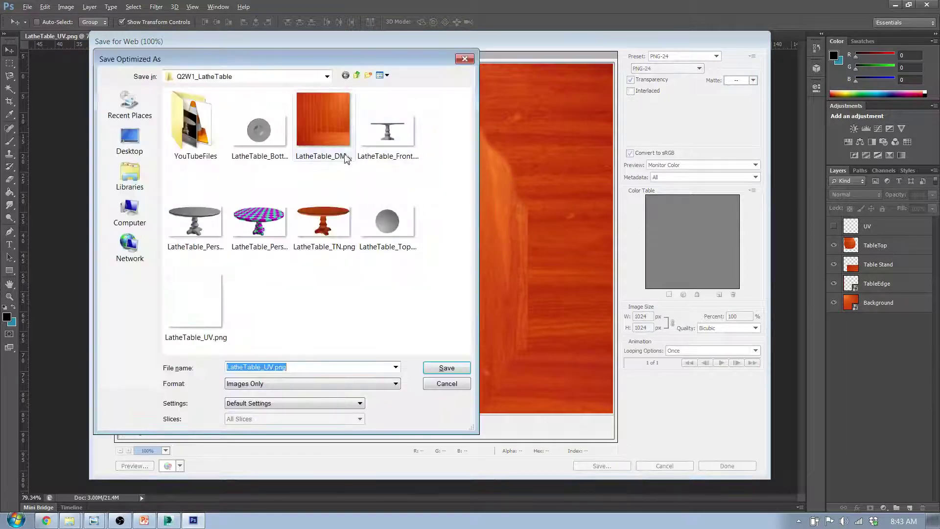
left_click(325, 132)
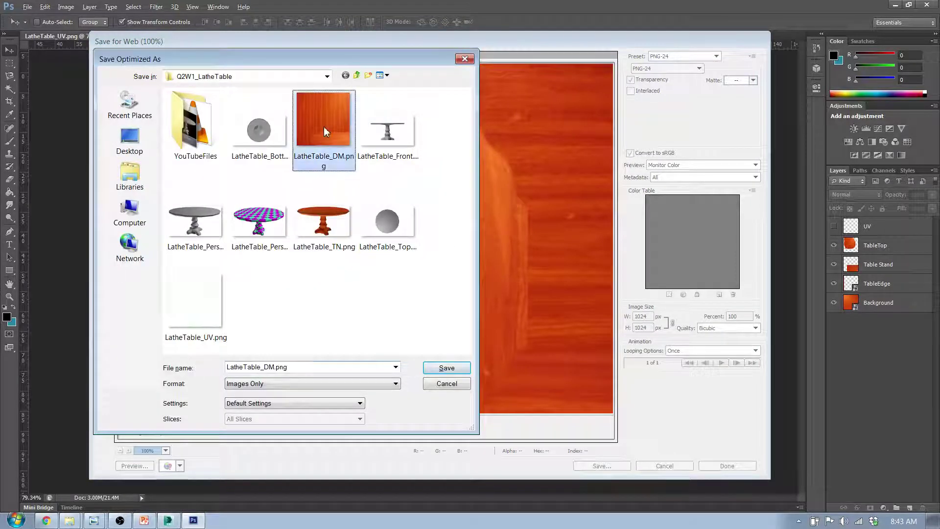
left_click(447, 368)
left_click(550, 255)
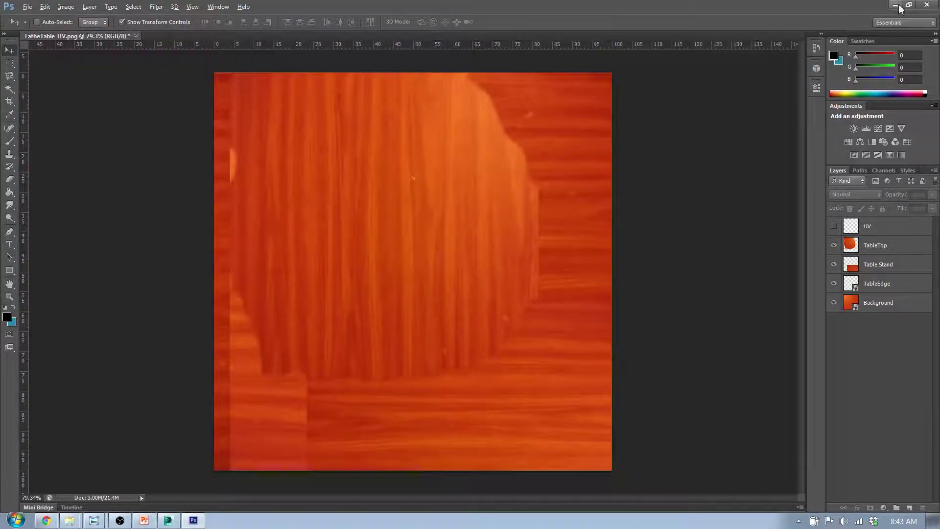
Switch to 3ds Max and load LatheTable_DM.png from the Q2W1_LatheTable folder into an unused Material Editor sample slot.
left_click(895, 6)
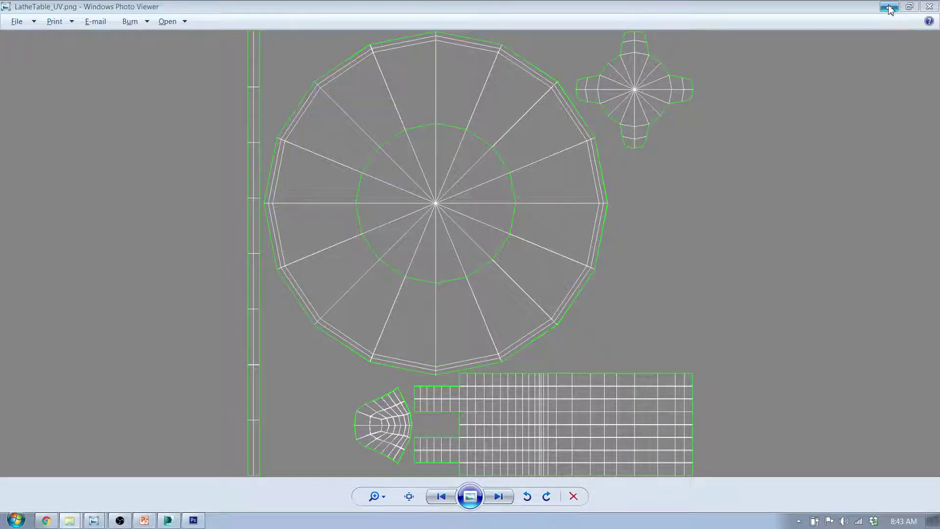
left_click(889, 7)
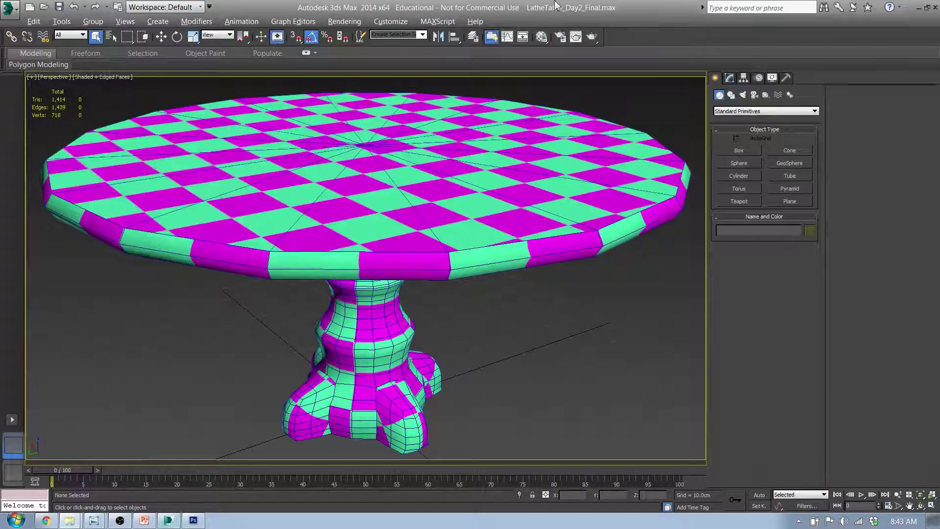
left_click(542, 37)
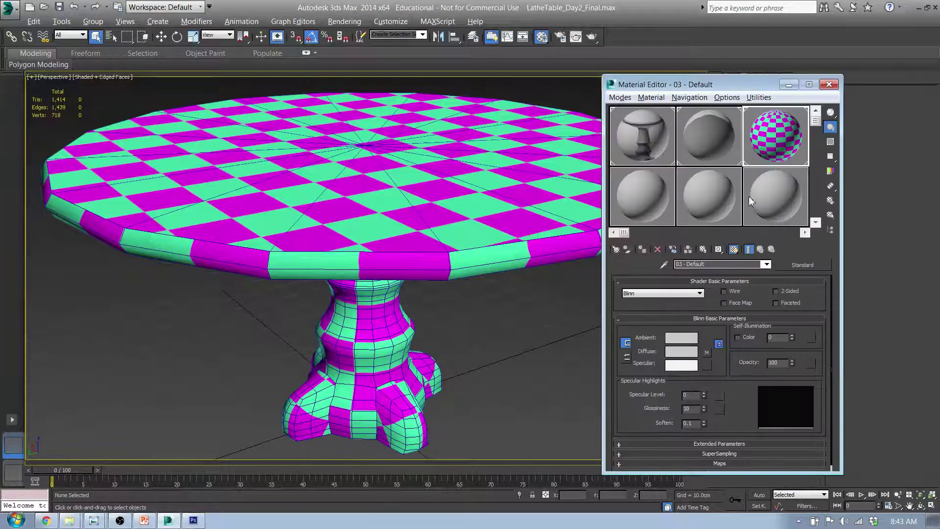
left_click(629, 209)
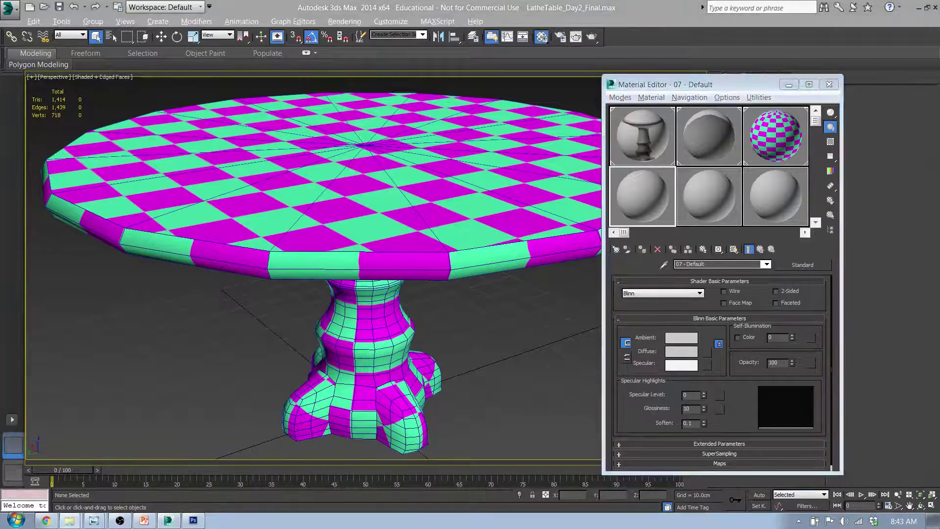
key("alt+Tab")
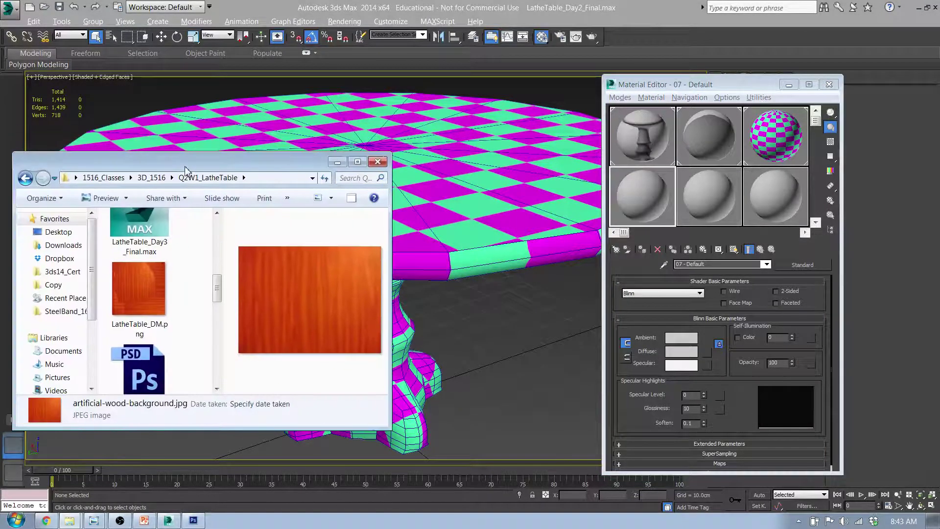
left_click_drag(139, 294, 649, 203)
left_click(377, 166)
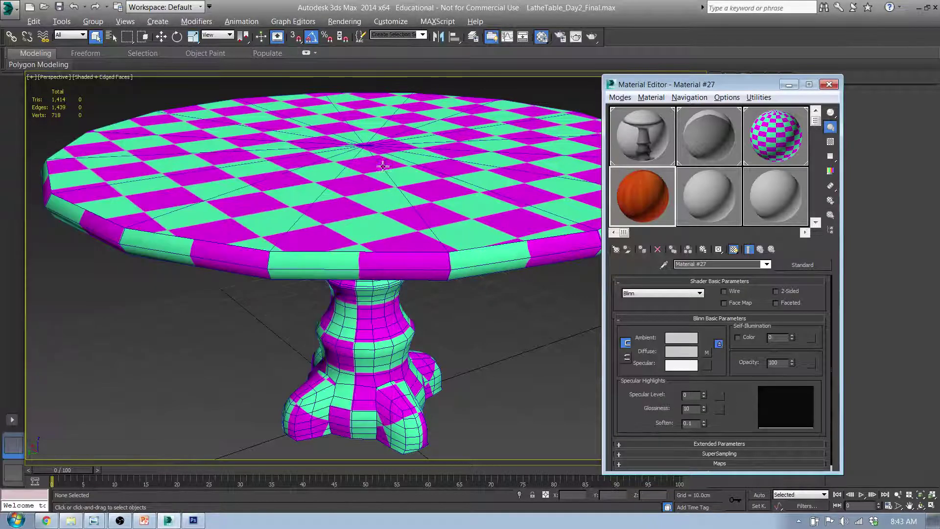
Apply the wood material to the table, close the Material Editor and turn off Edged Faces in the Perspective viewport.
left_click_drag(478, 209, 474, 219)
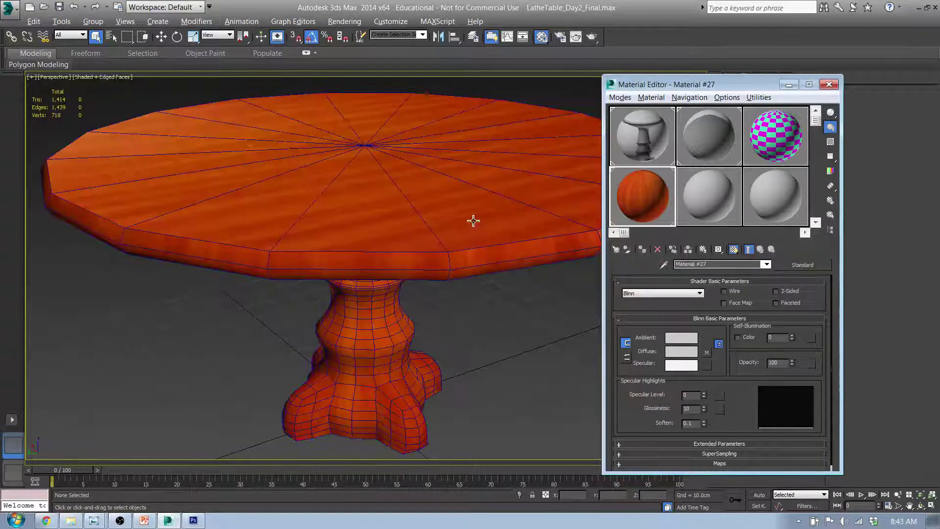
left_click(828, 85)
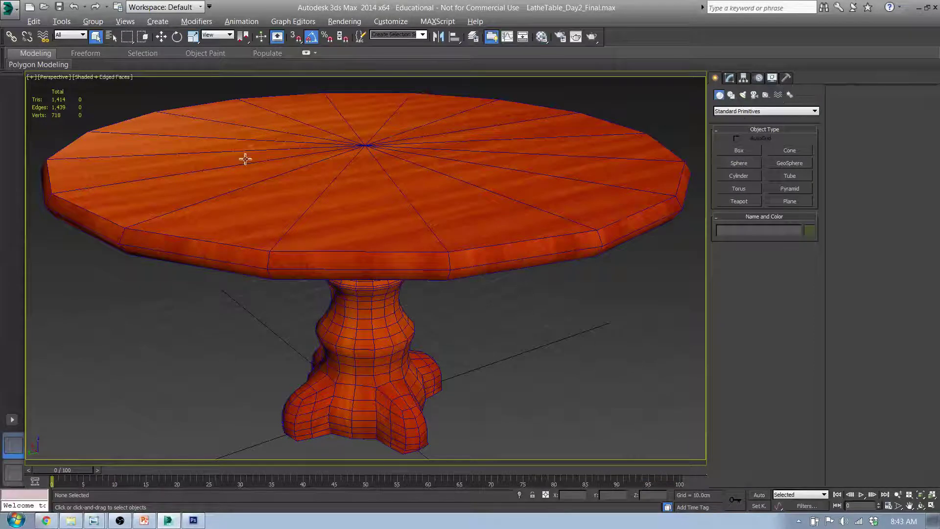
left_click(117, 83)
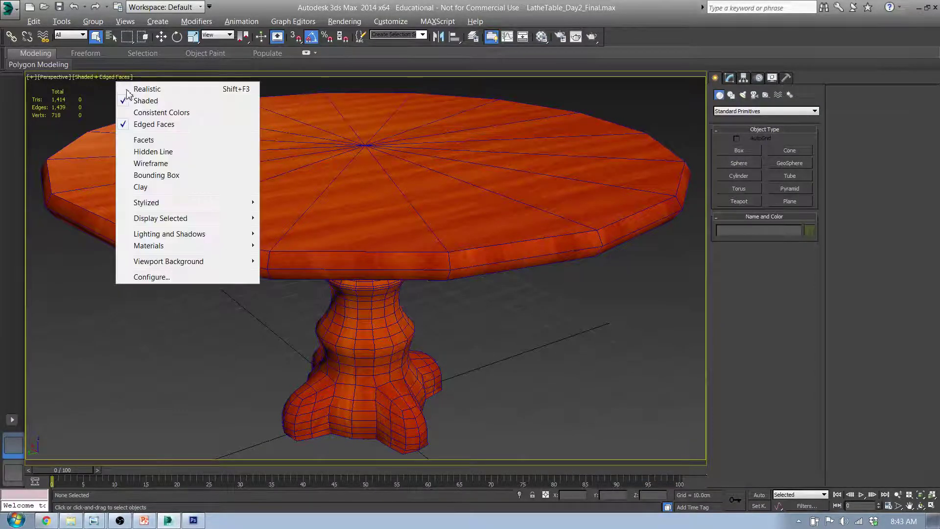
left_click(146, 125)
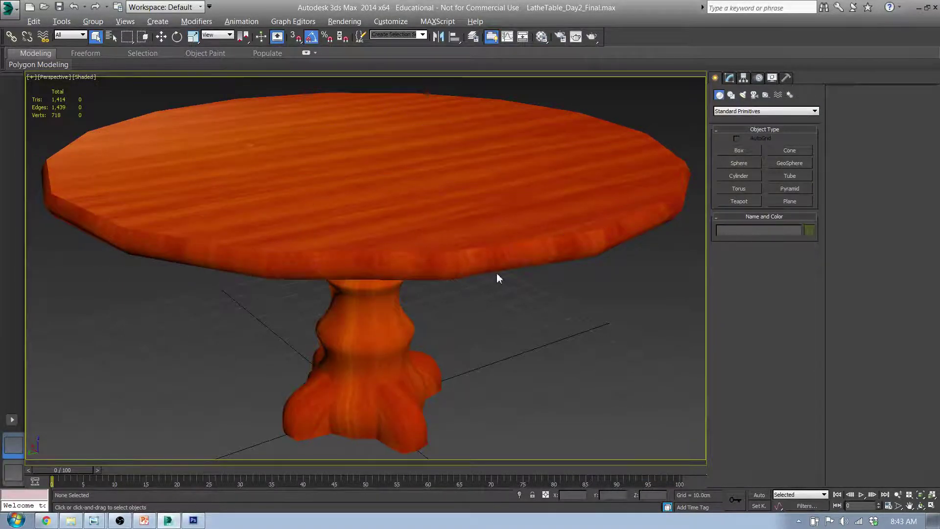
Inspect the wood texture on the tabletop, rim and pedestal from several angles.
middle_click_drag(498, 277, 516, 260, "alt")
middle_click_drag(312, 267, 469, 185, "alt")
scroll(294, 271, "down", 3)
scroll(281, 262, "up", 2)
scroll(289, 264, "down", 4)
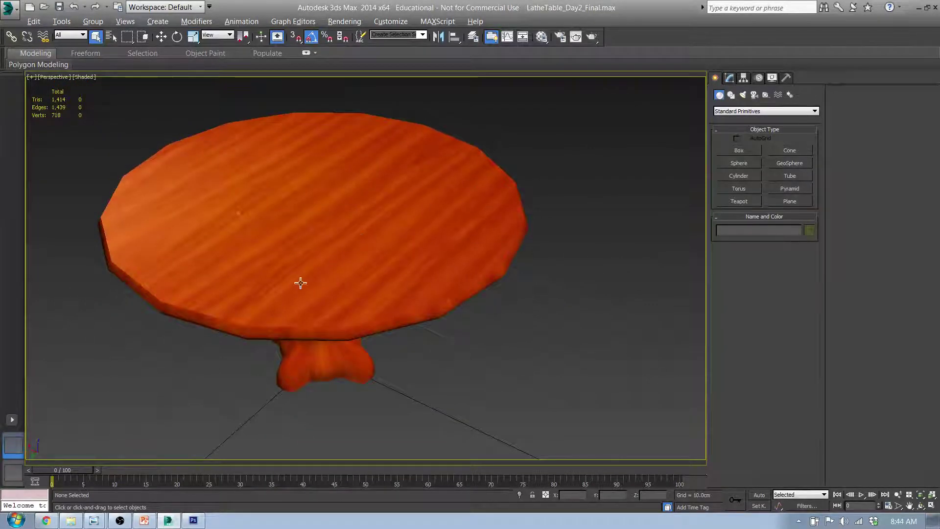
middle_click_drag(481, 274, 401, 332, "alt")
scroll(353, 329, "up", 5)
scroll(267, 299, "down", 5)
scroll(397, 342, "down", 6)
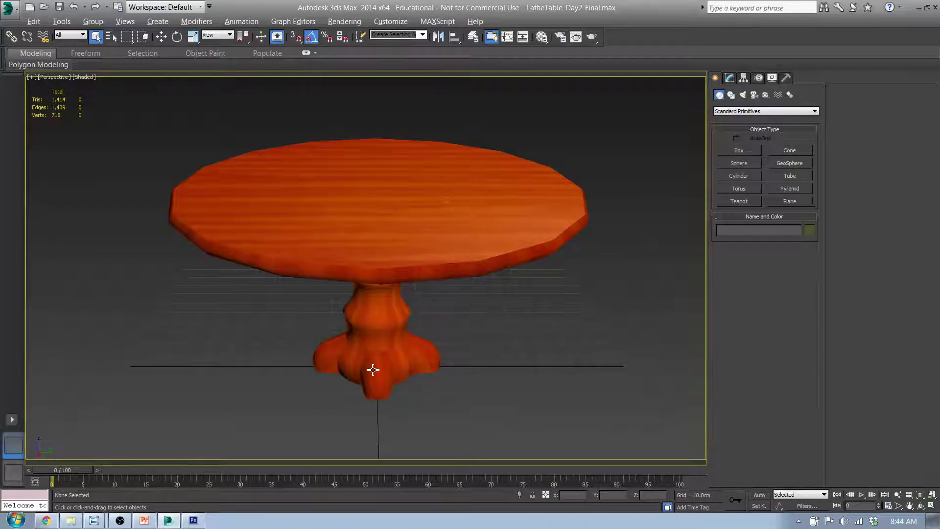
middle_click_drag(363, 380, 406, 288, "alt")
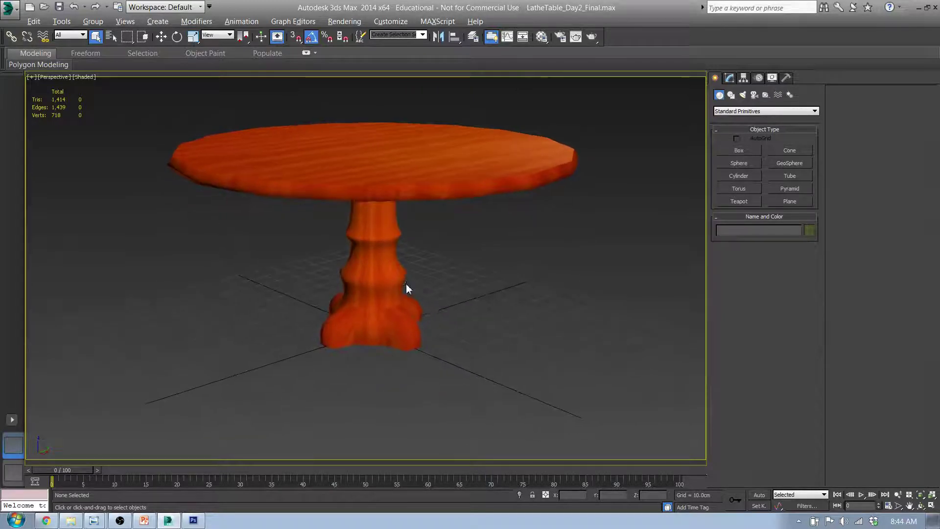
Frame the whole table in the Perspective view and set the render output size to HDTV (video), 1920x1080.
left_click(898, 495)
left_click_drag(498, 280, 473, 269)
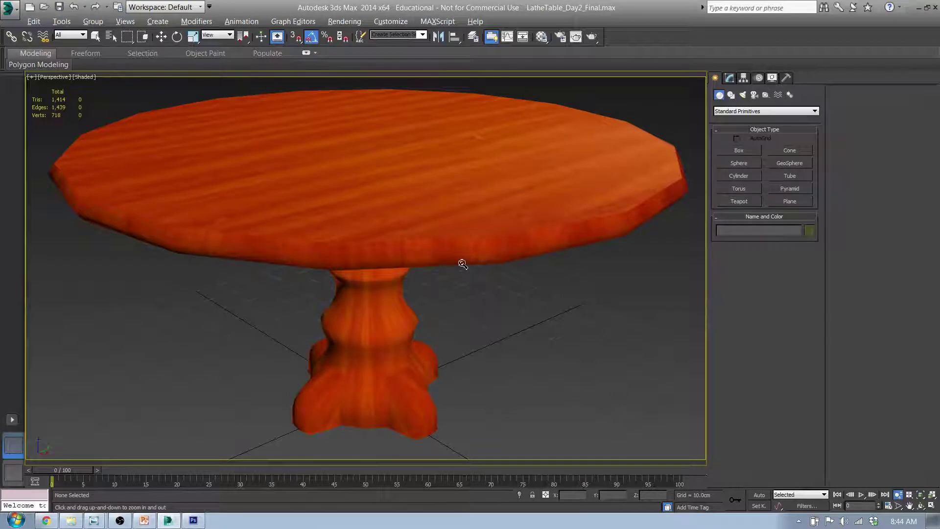
left_click_drag(463, 264, 406, 289)
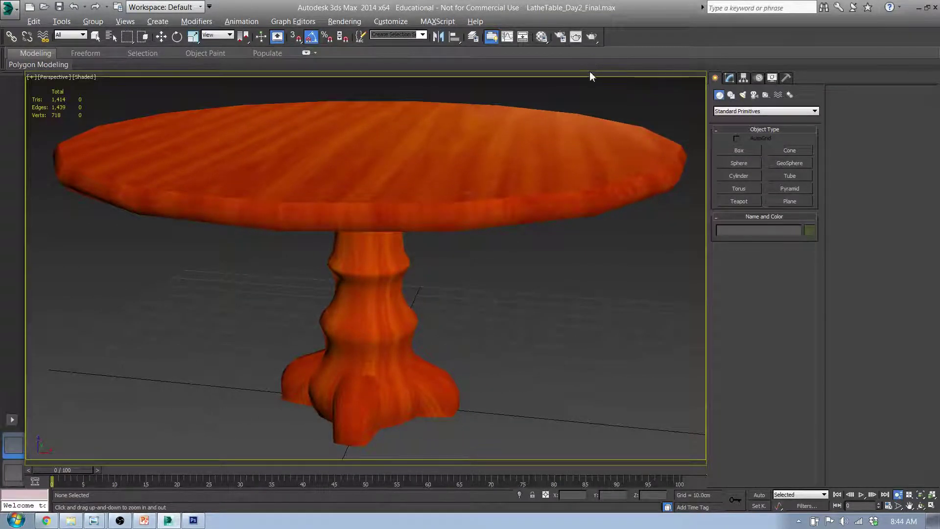
key("F10")
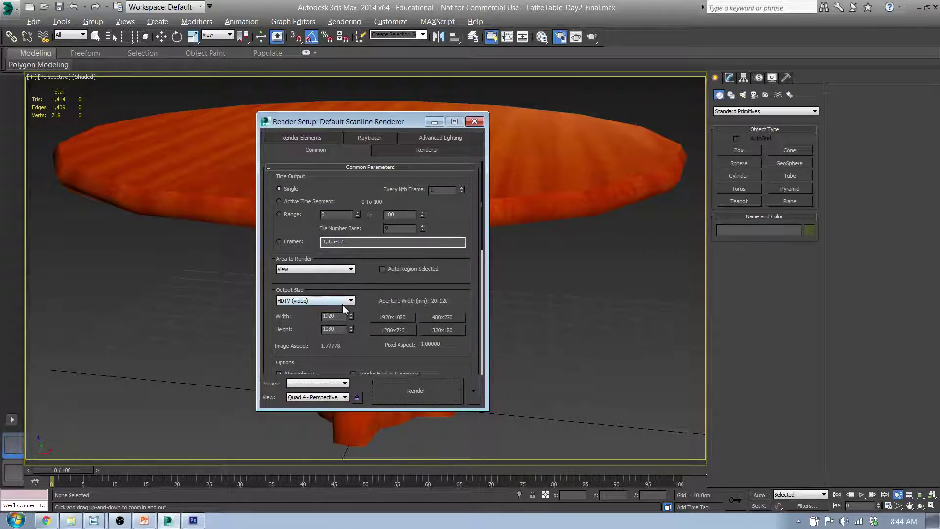
left_click(349, 301)
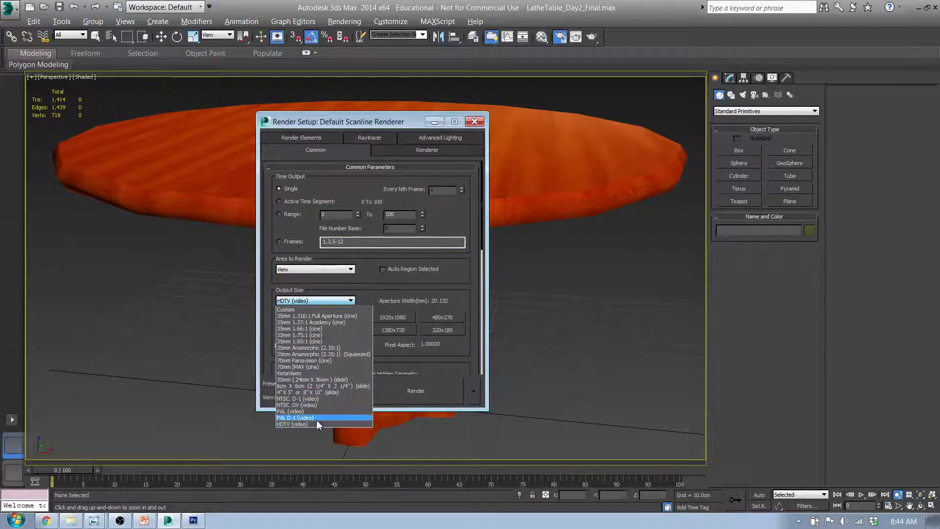
left_click(305, 424)
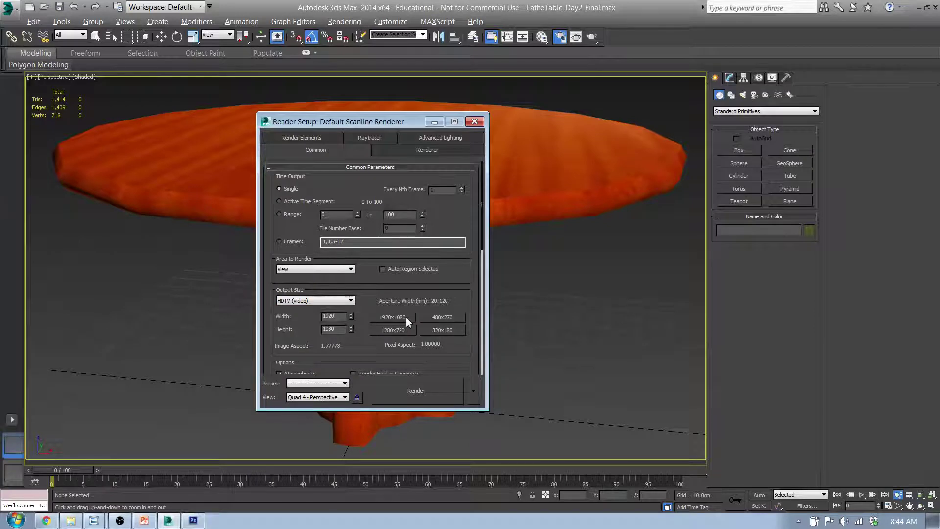
left_click(407, 320)
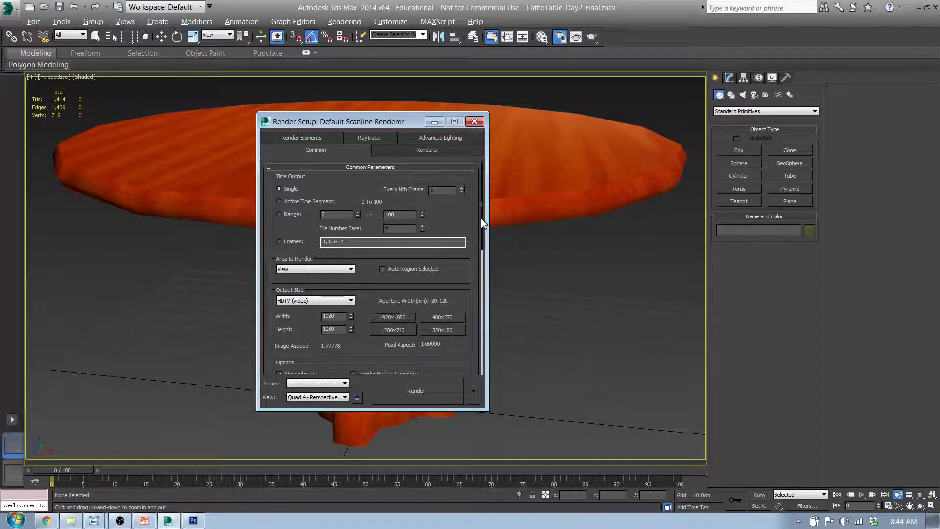
Assign NVIDIA mental ray as the production renderer.
left_click_drag(483, 200, 486, 366)
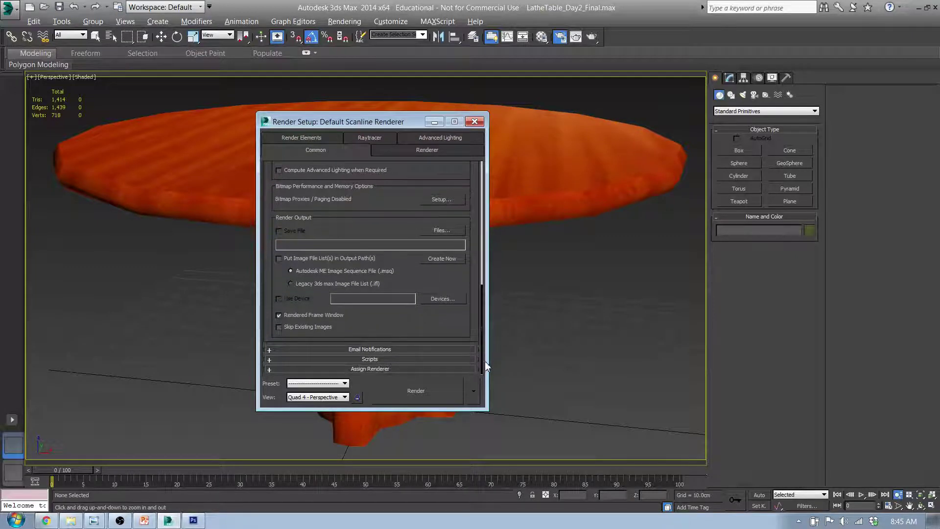
left_click(371, 369)
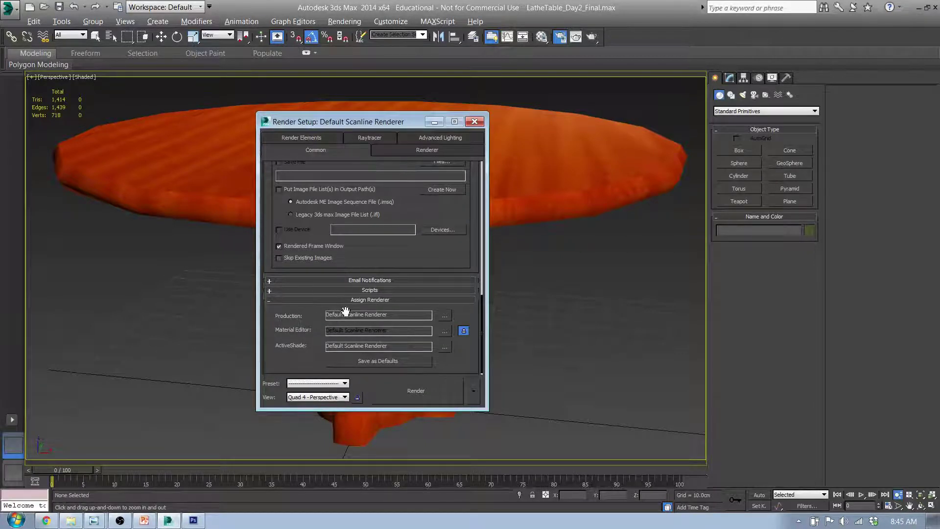
left_click(444, 317)
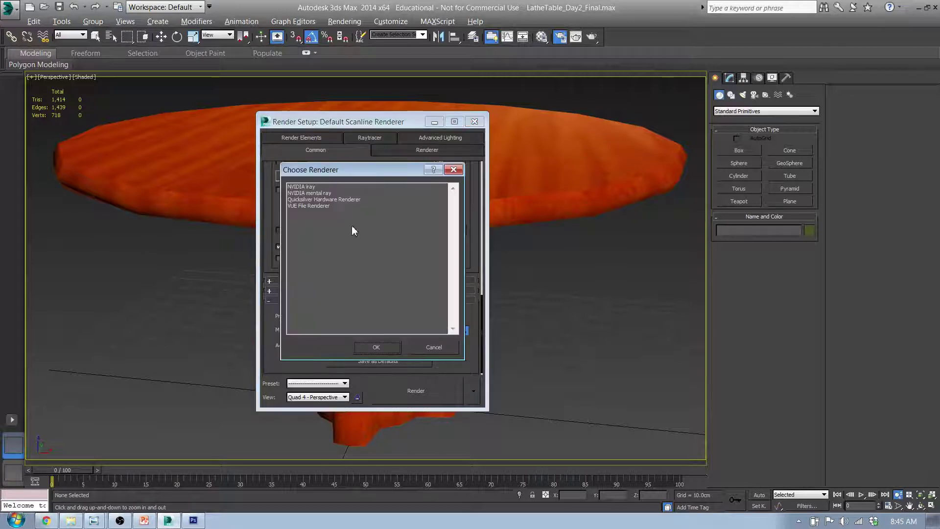
left_click(313, 194)
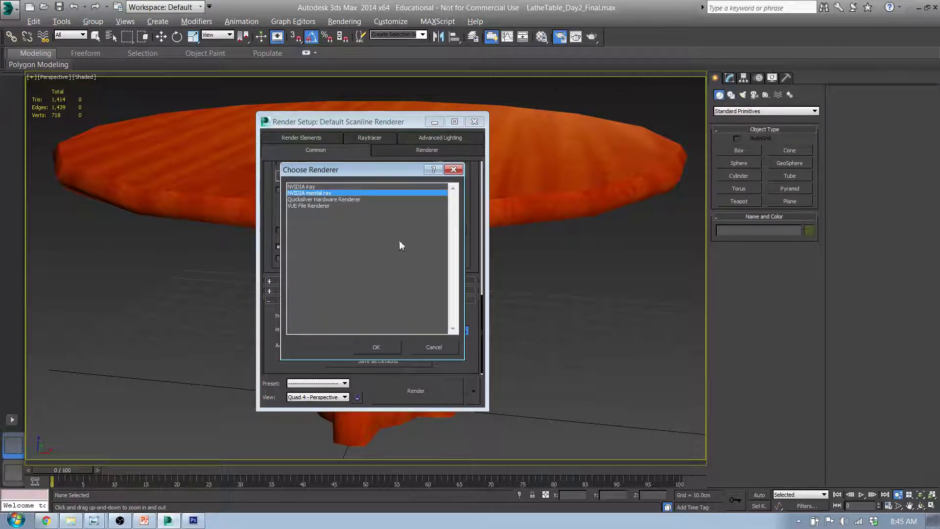
left_click(377, 346)
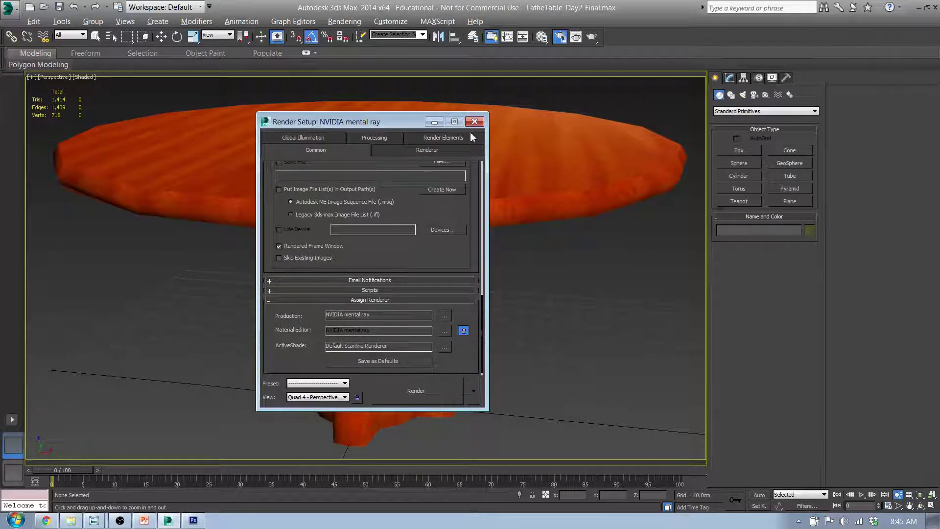
Render the Perspective view to check the table, and close the rendered image and Render Setup.
left_click(445, 390)
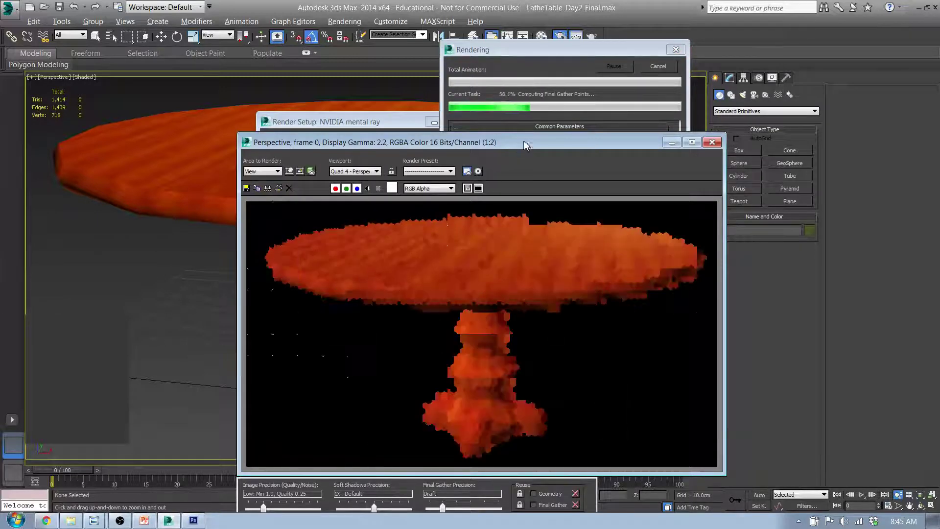
left_click_drag(525, 145, 488, 75)
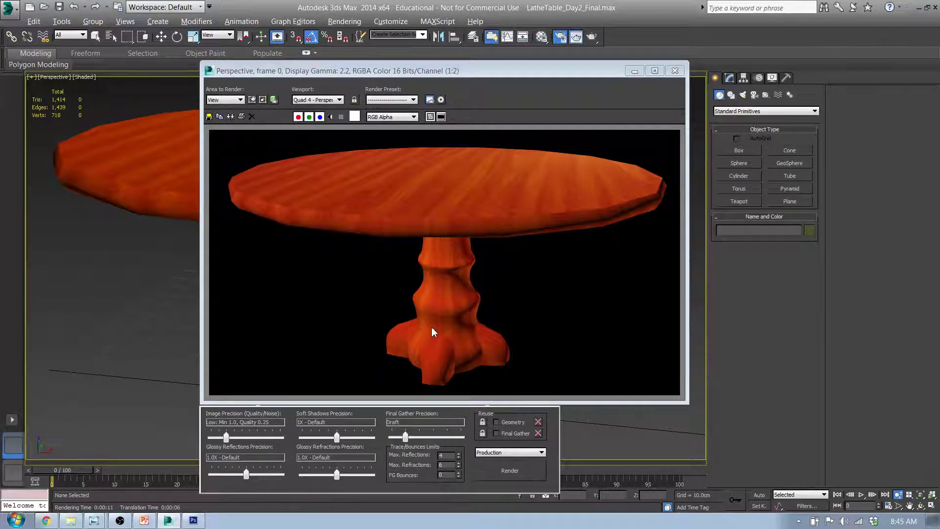
left_click(675, 71)
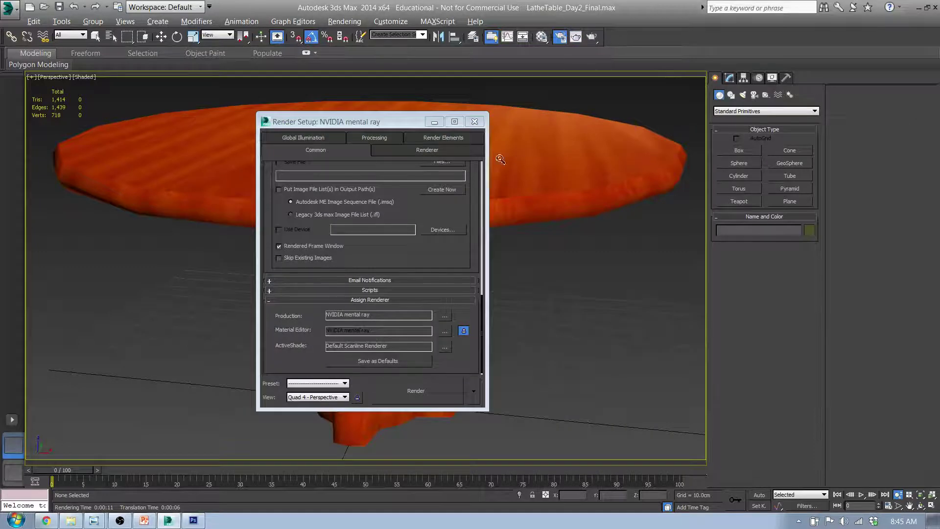
left_click(475, 121)
Set both the Specular Level and the Glossiness of the table's wood material to 70.
left_click(542, 36)
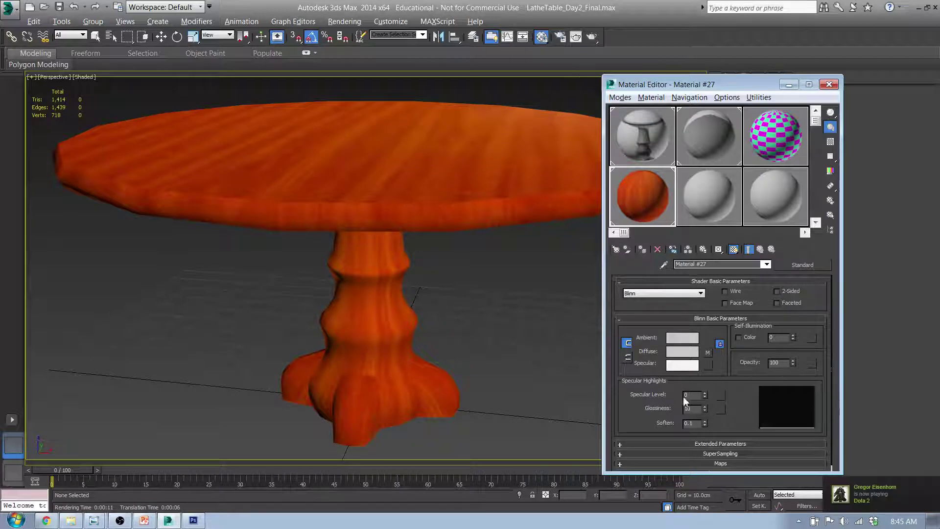
left_click_drag(705, 407, 705, 348)
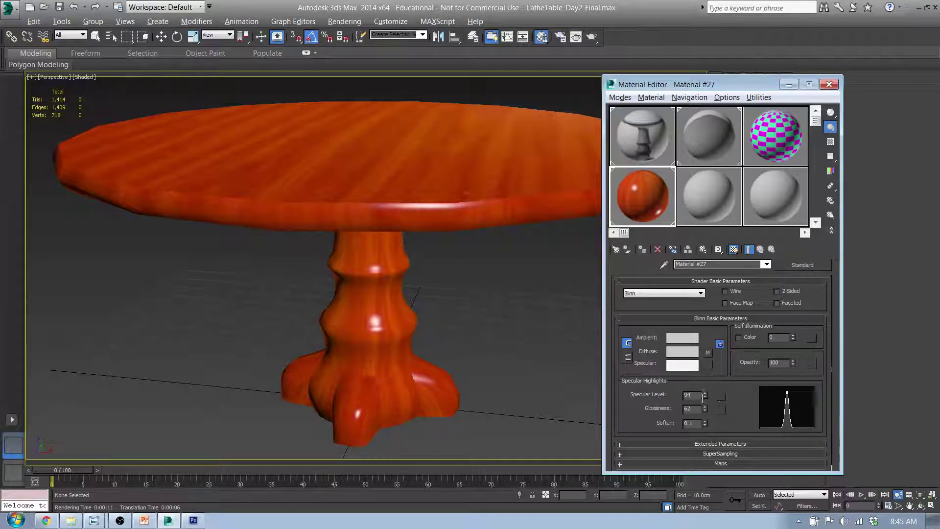
mouse_move(705, 394)
left_mouse_down()
mouse_move(706, 427)
mouse_move(707, 395)
left_mouse_up()
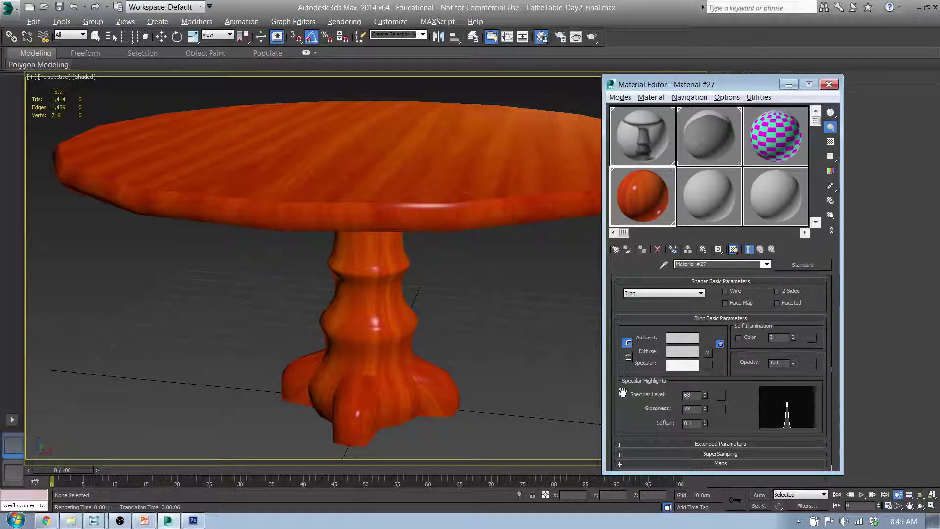
double_click(698, 411)
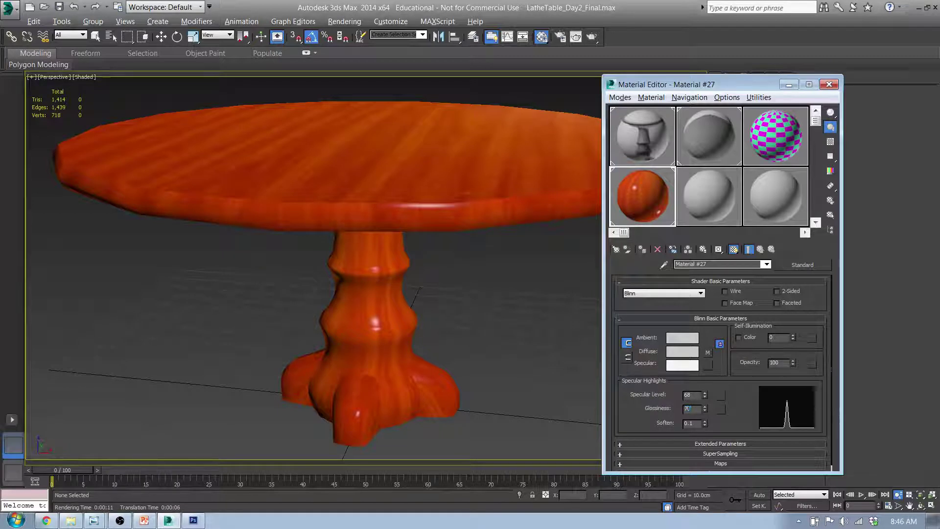
type("70")
key("Return")
double_click(688, 394)
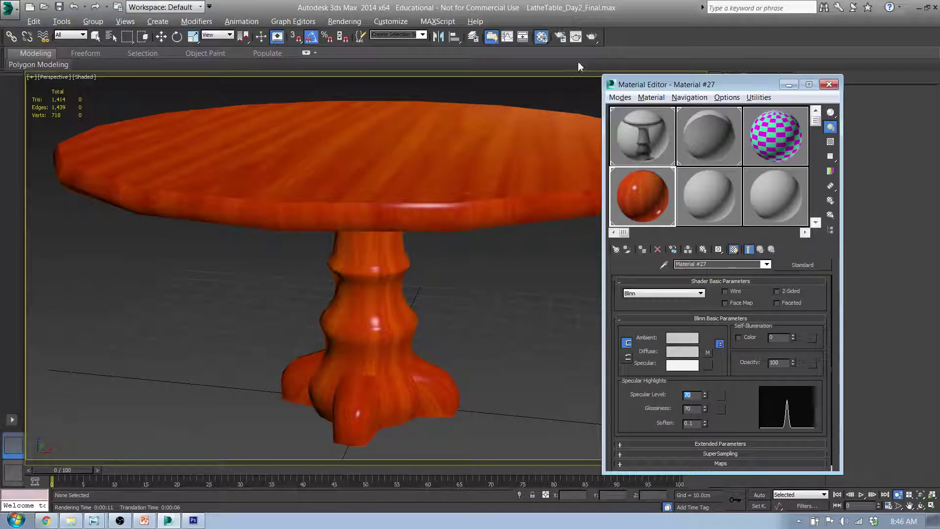
Render the glossy table and save it as a 24-bit RGB PNG with alpha channel, overwriting LatheTable_TN.png in the Q2W1_LatheTable folder.
left_click(594, 38)
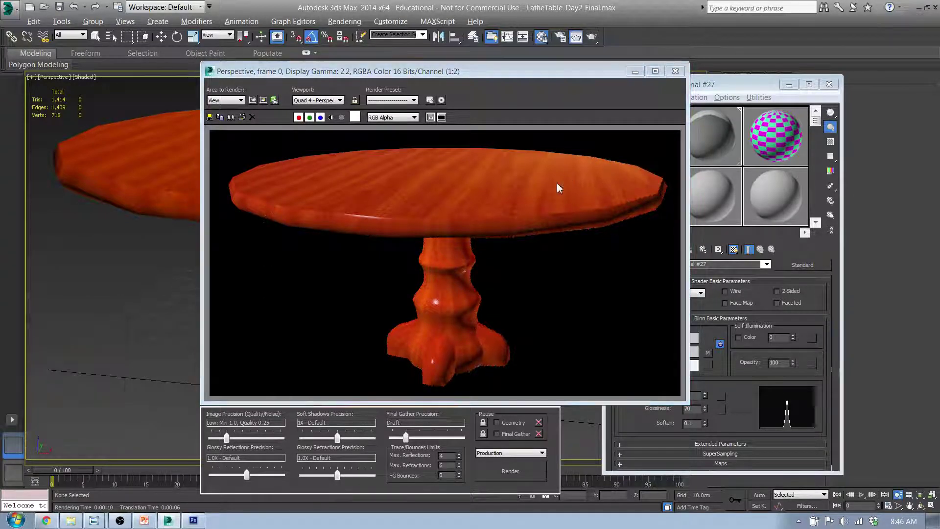
left_click(209, 117)
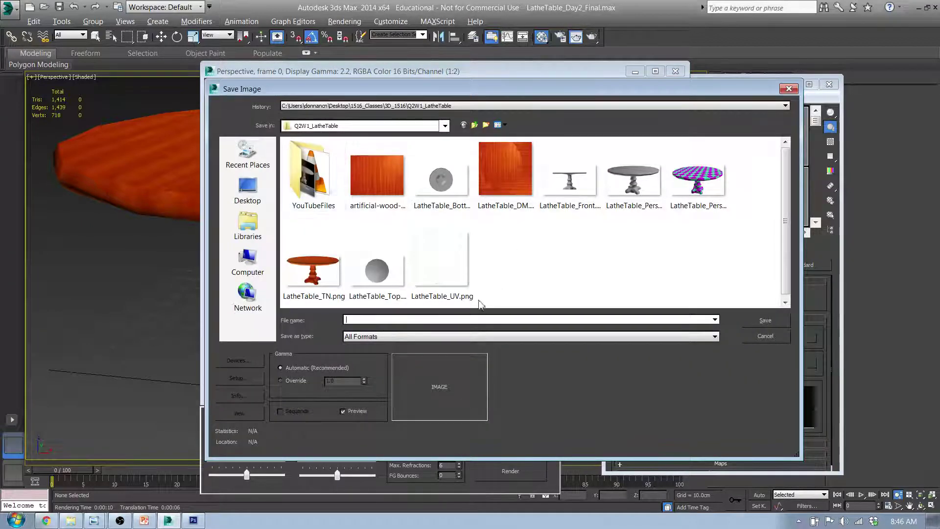
left_click(338, 289)
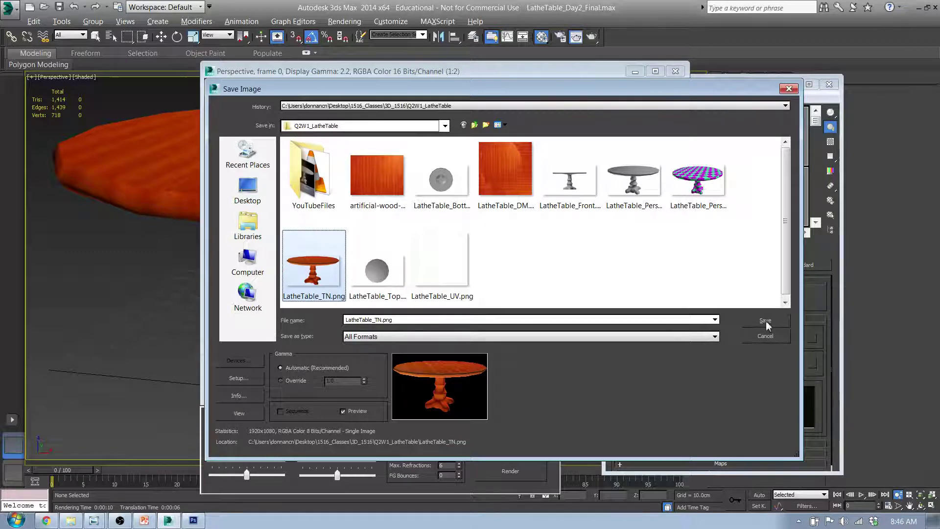
left_click(398, 336)
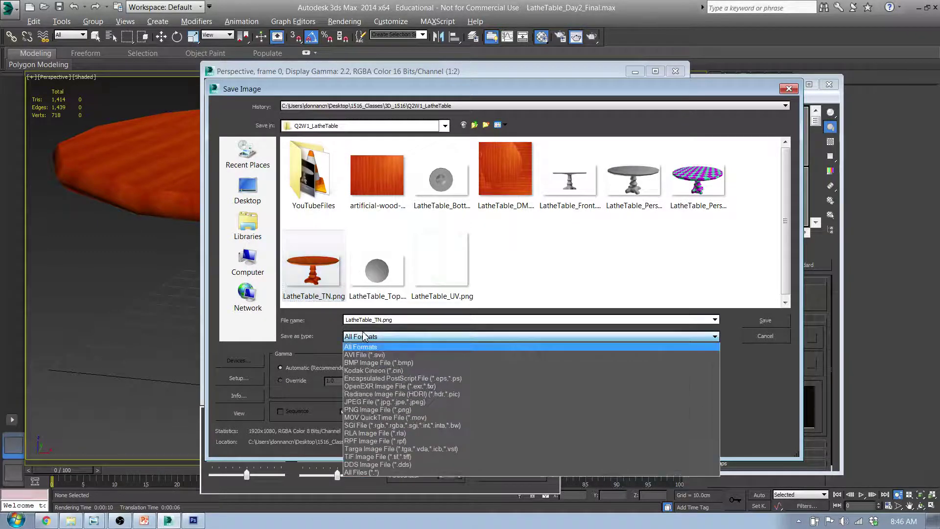
left_click(392, 410)
left_click(774, 321)
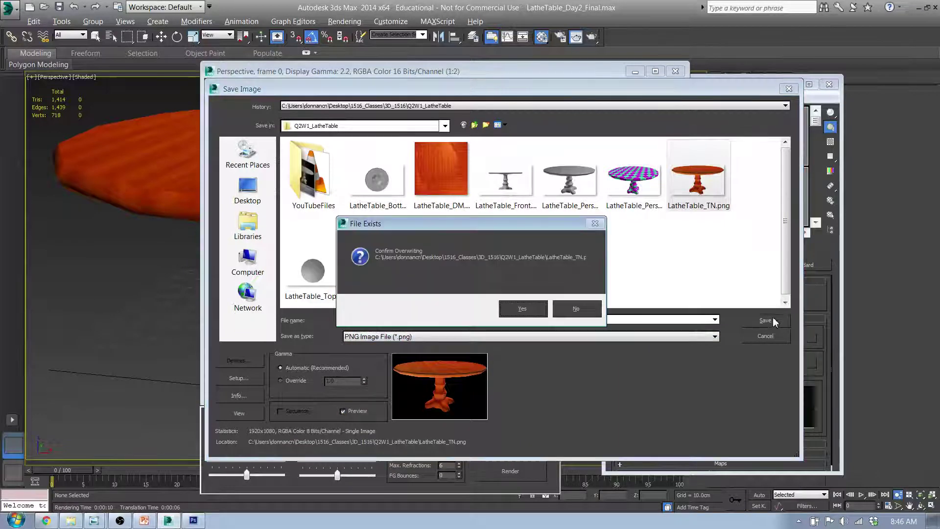
left_click(520, 312)
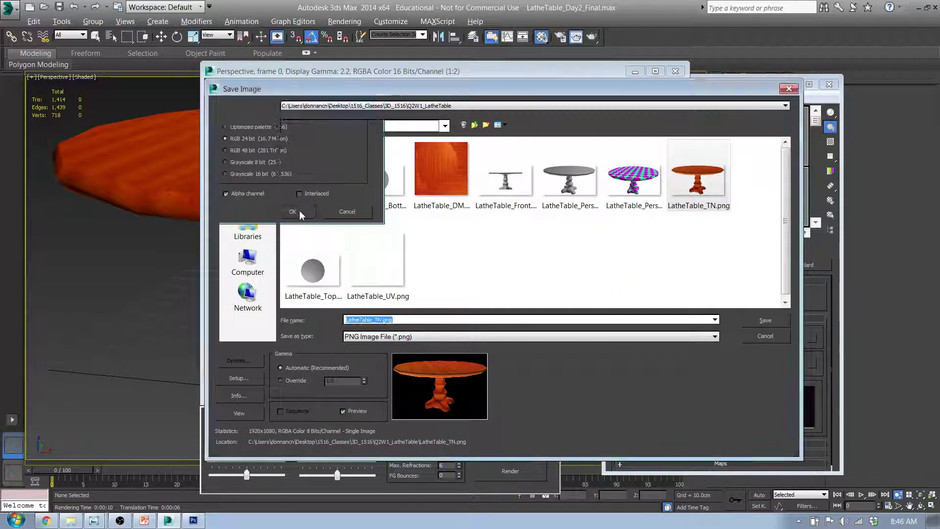
left_click(293, 212)
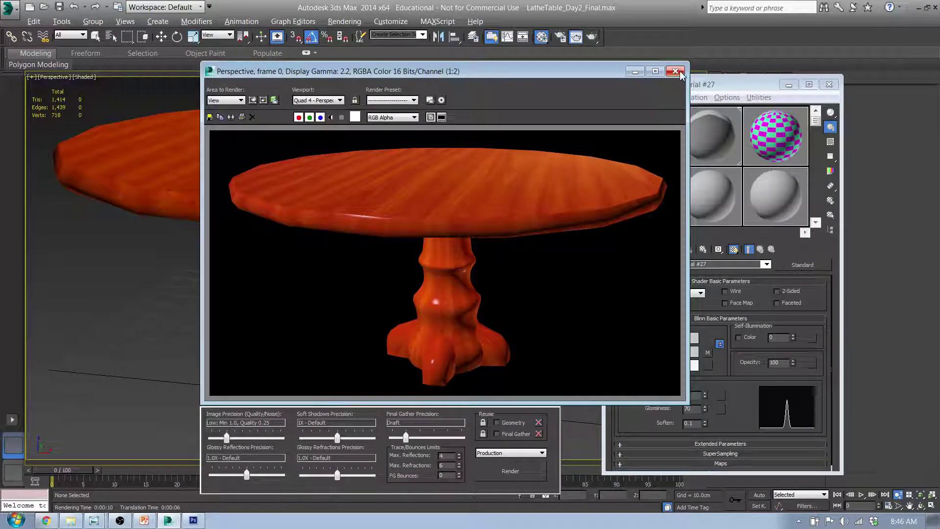
left_click(675, 71)
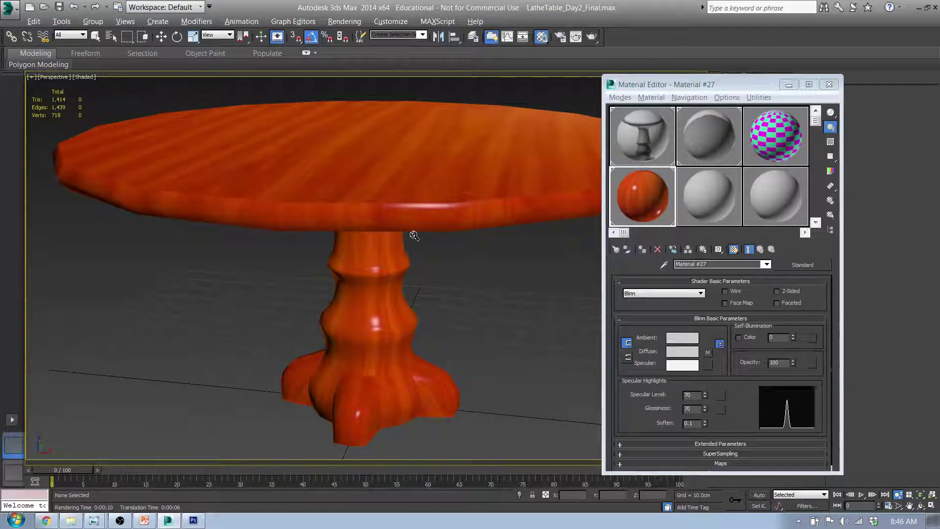
Close the Material Editor and examine the glossy wood finish on the tabletop's underside and the pedestal.
scroll(419, 237, "up", 10)
scroll(461, 237, "down", 10)
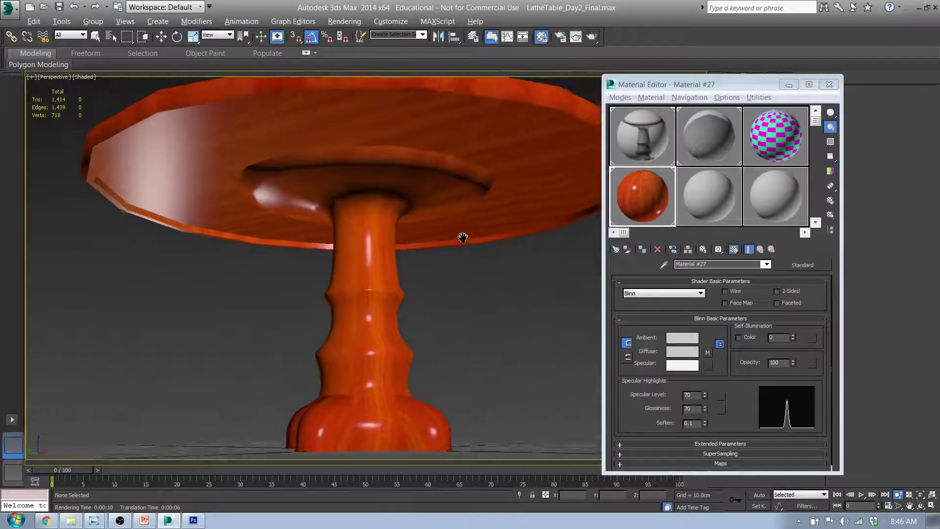
middle_click_drag(457, 237, 455, 267)
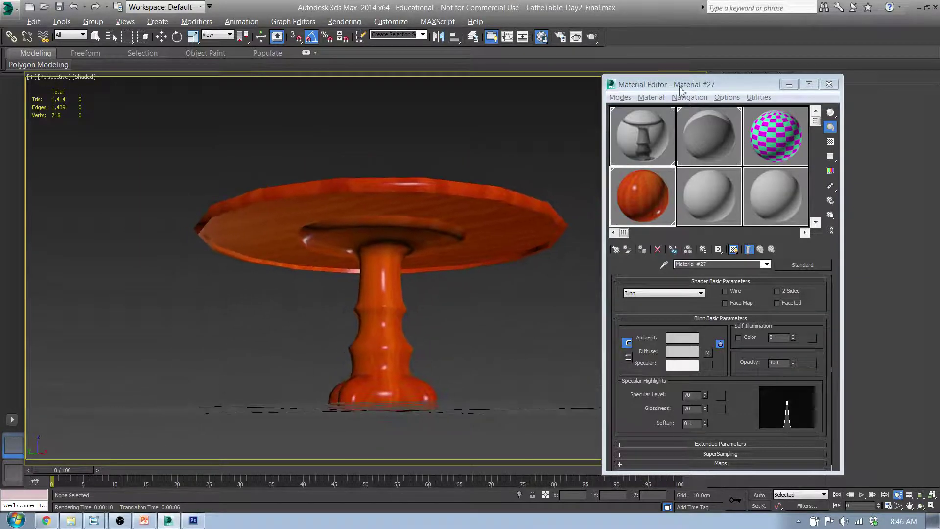
left_click(829, 84)
scroll(606, 294, "up", 3)
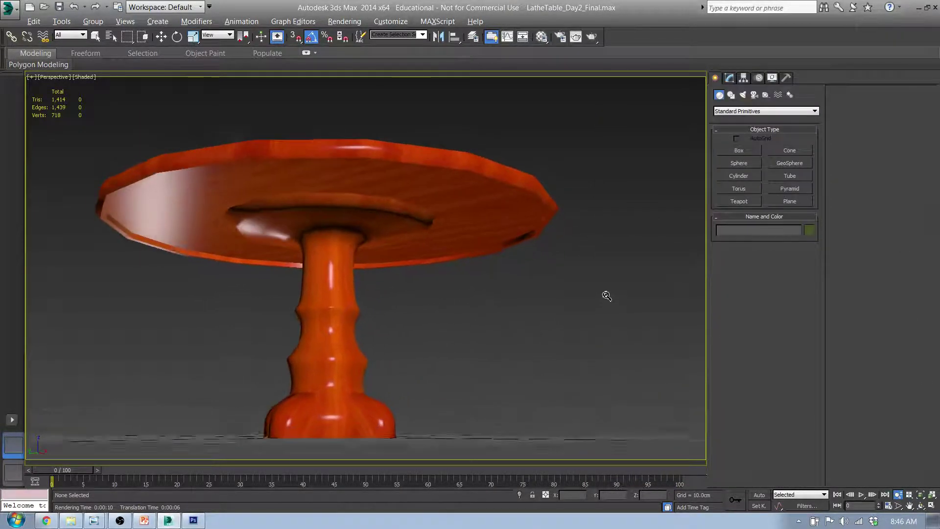
middle_click_drag(606, 293, 552, 281)
scroll(500, 293, "up", 1)
scroll(500, 292, "up", 4)
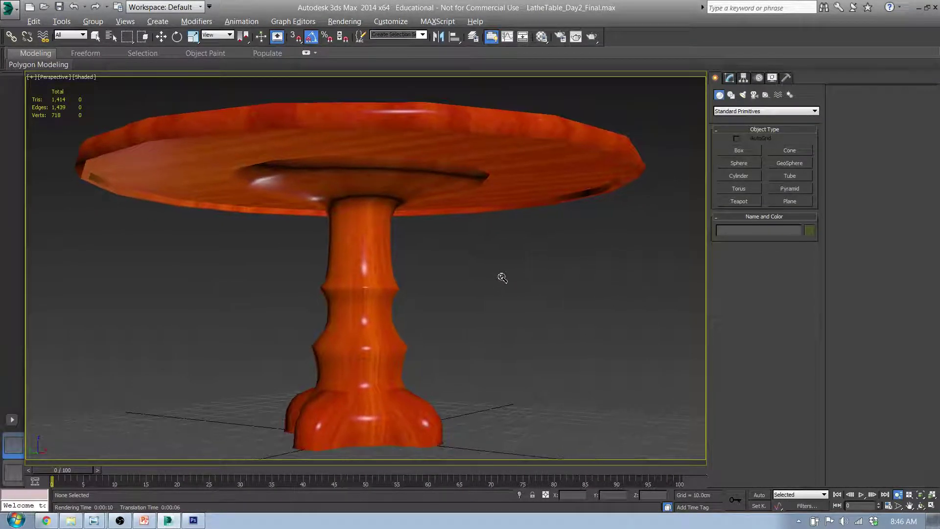
scroll(502, 278, "up", 3)
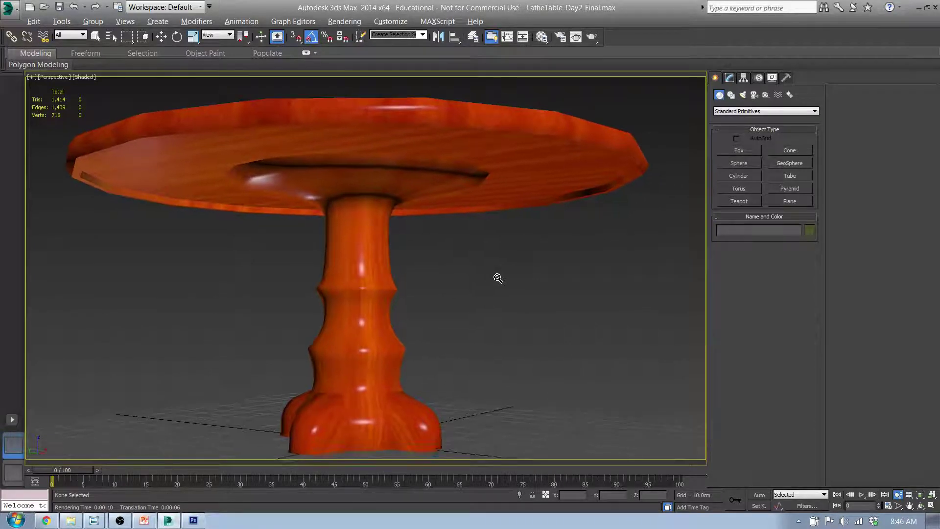
Render the Perspective view of the table's underside and save it in the Q2W1_LatheTable folder as LatheTable_TN2.png.
scroll(498, 278, "up", 1)
middle_click_drag(495, 275, 508, 274)
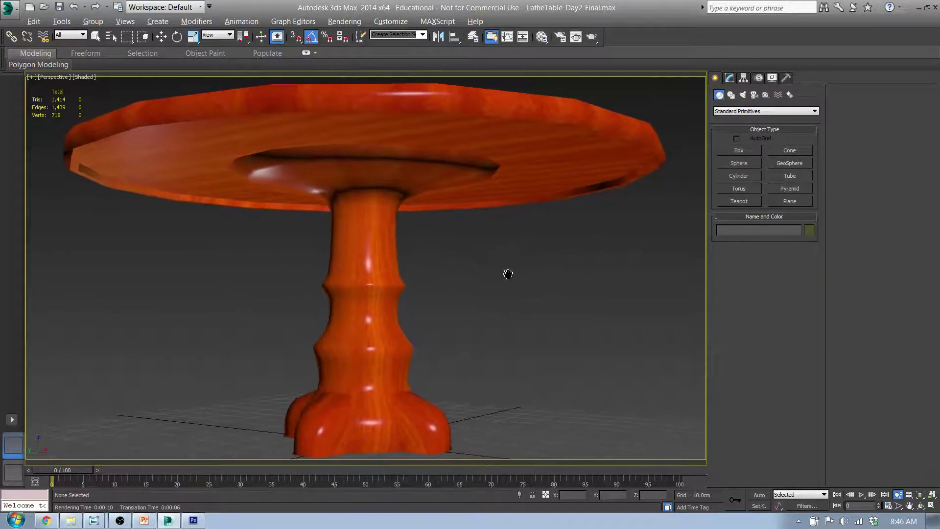
left_click(591, 37)
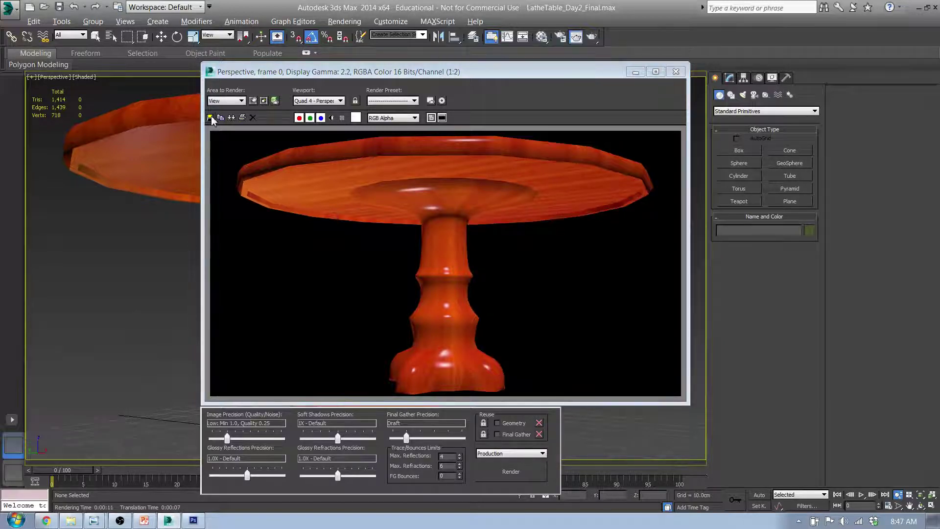
left_click(210, 118)
left_click(313, 264)
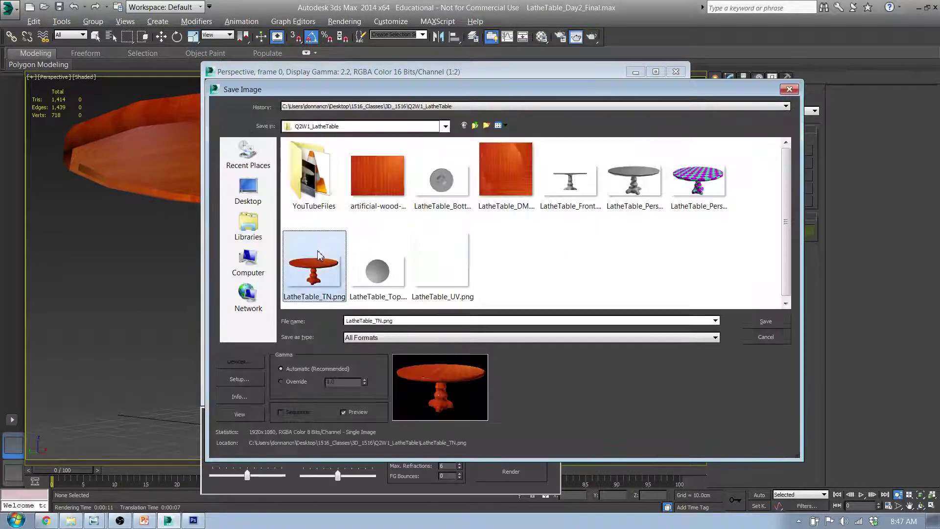
double_click(385, 321)
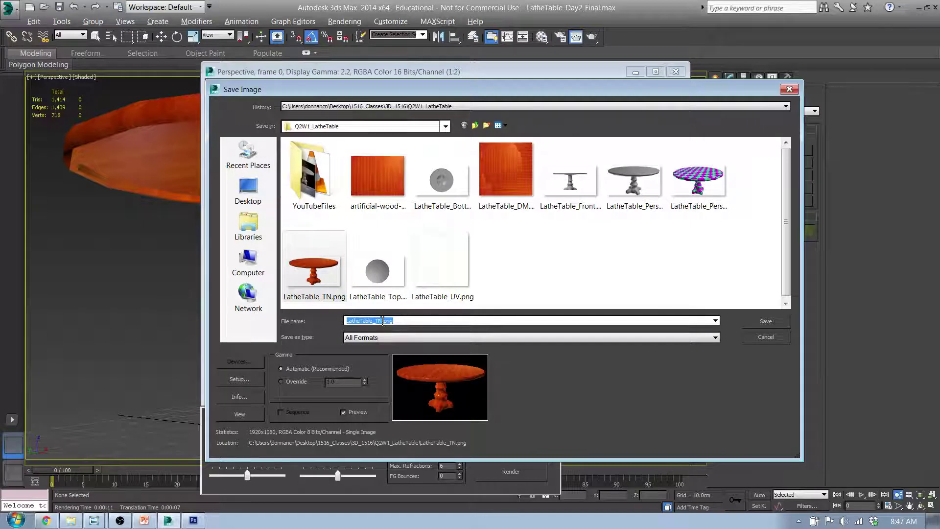
left_click(384, 321)
type("2")
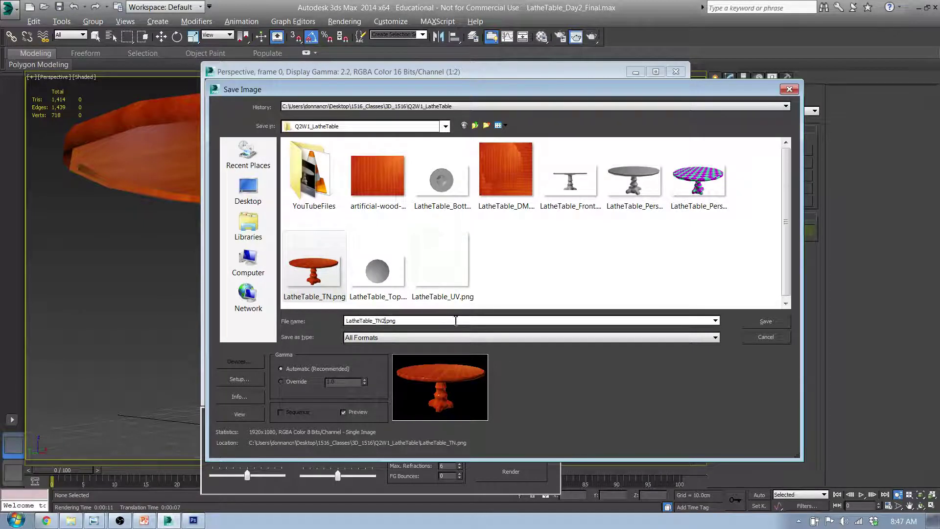
left_click(767, 323)
left_click(291, 209)
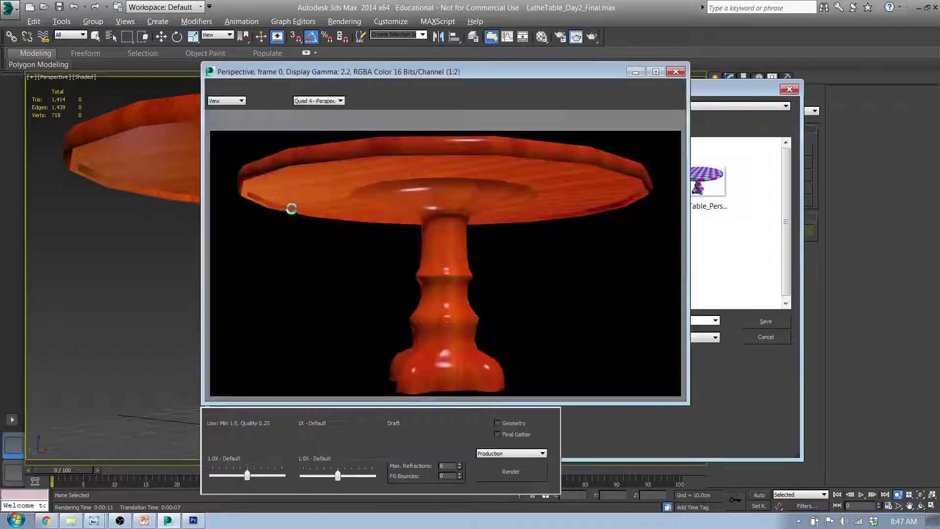
Switch to Photoshop and close LatheTable_UV.png, saving its changes over LatheTable_DM.psd in the Q2W1_LatheTable folder.
left_click(920, 7)
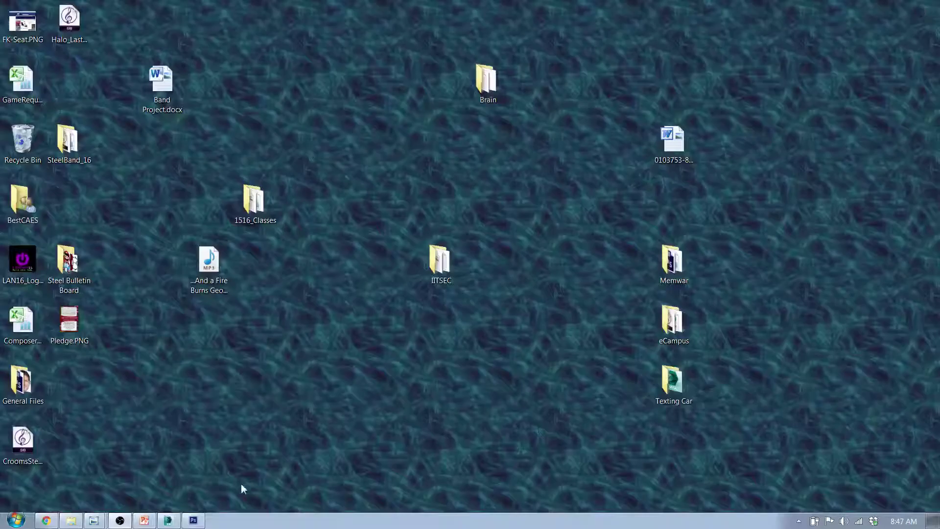
left_click(192, 520)
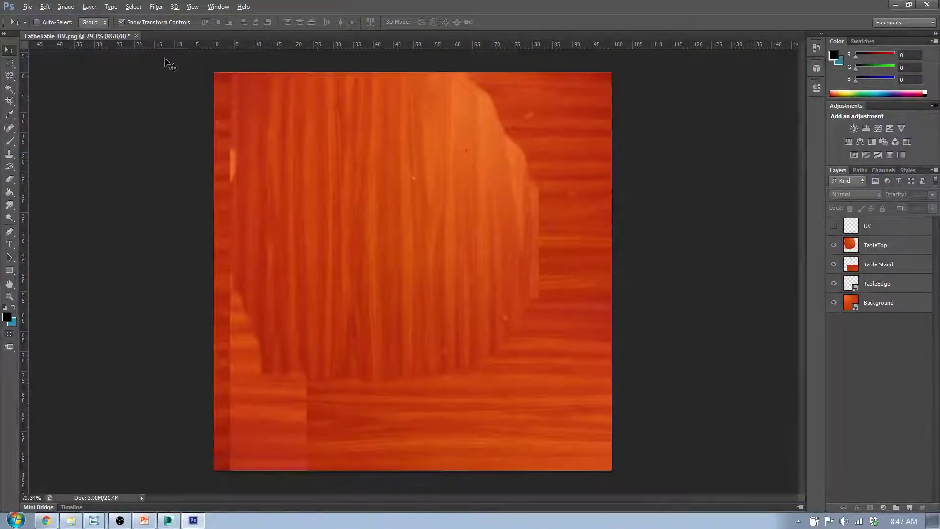
double_click(542, 13)
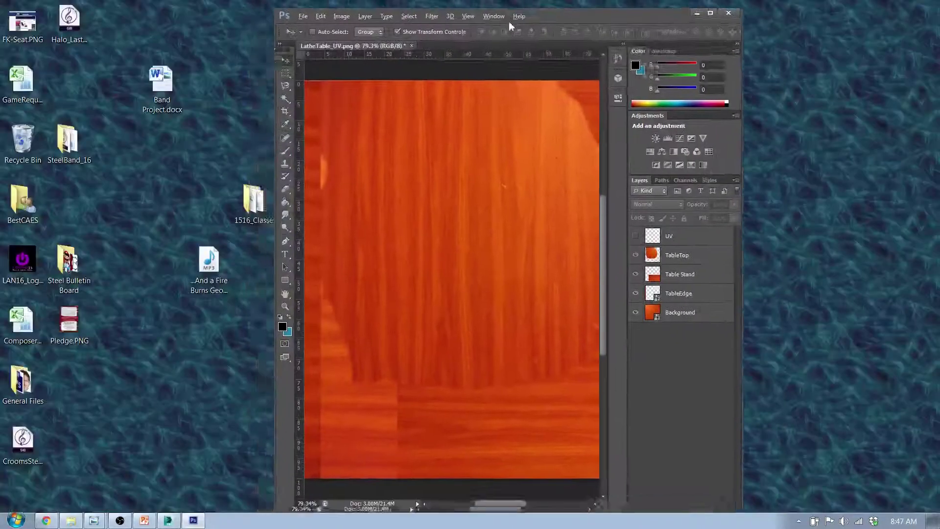
left_click(396, 45)
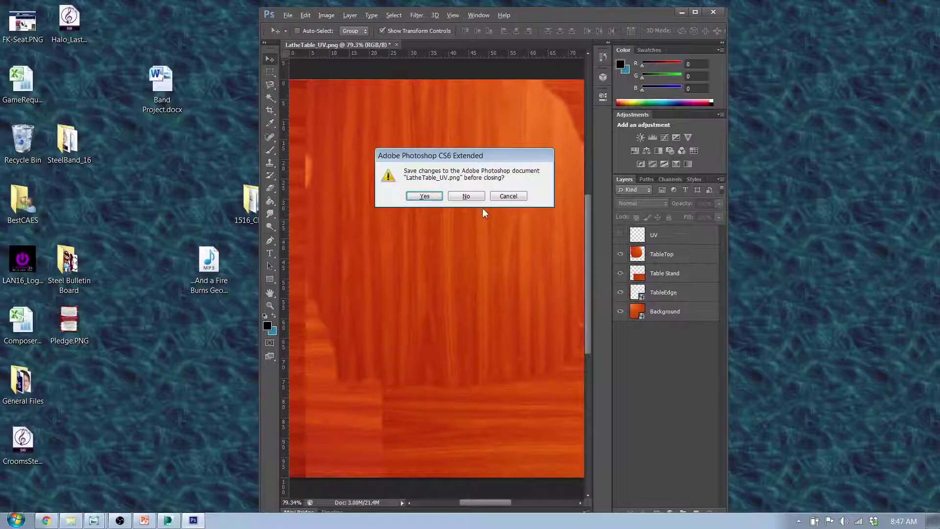
left_click(424, 196)
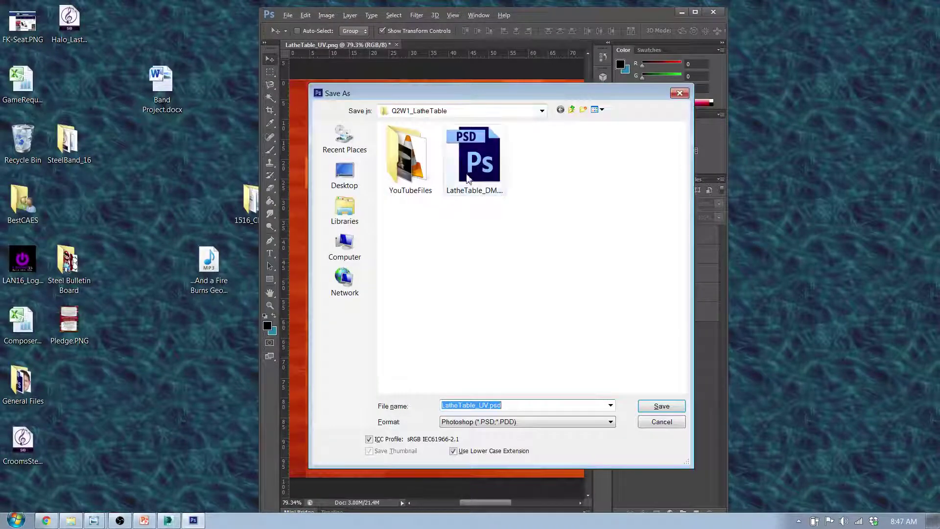
left_click(488, 162)
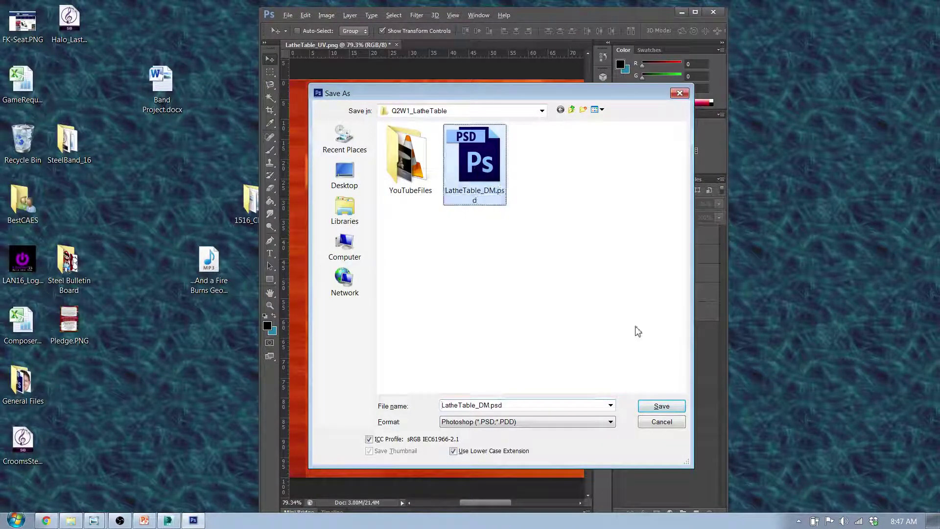
left_click(662, 406)
left_click(429, 196)
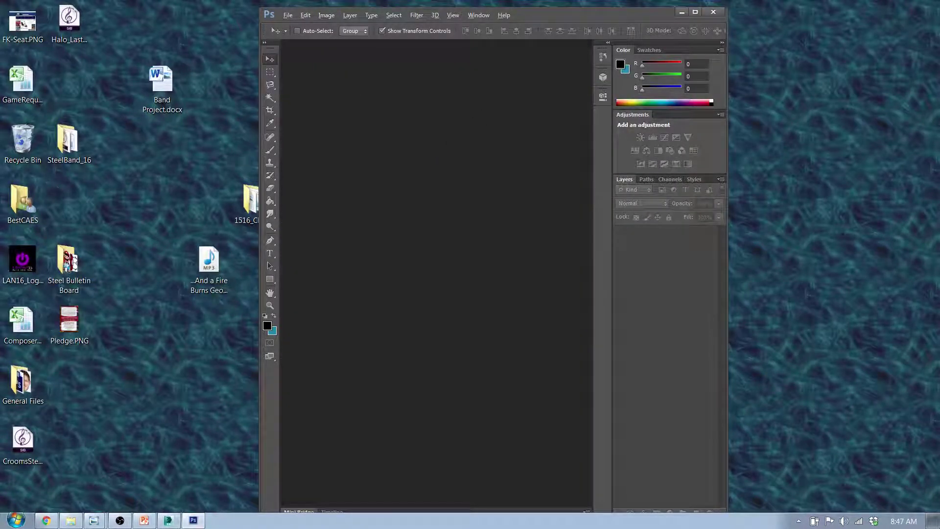
From the 1516_Classes folder, open LatheTable_TN.png in Photoshop and place LatheTable_TN2.png at full size as a layer above it.
left_click(59, 507)
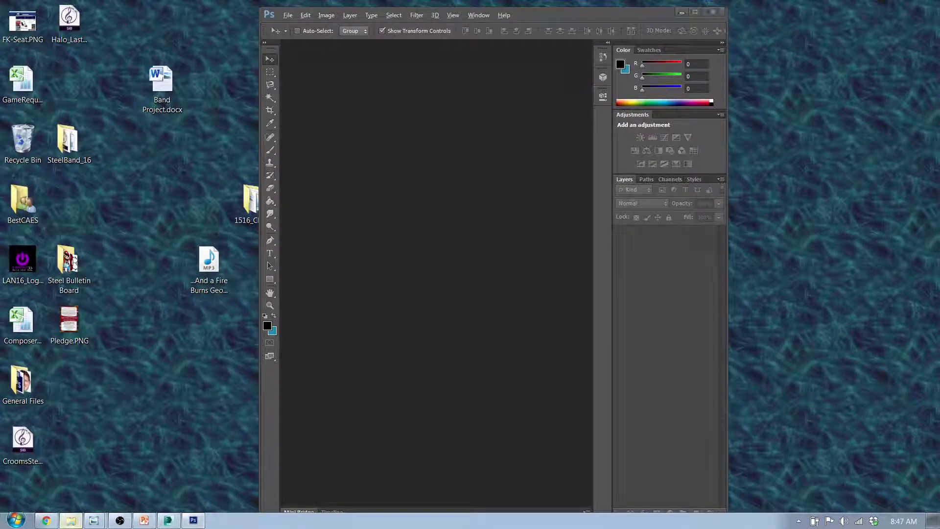
key("alt+Tab")
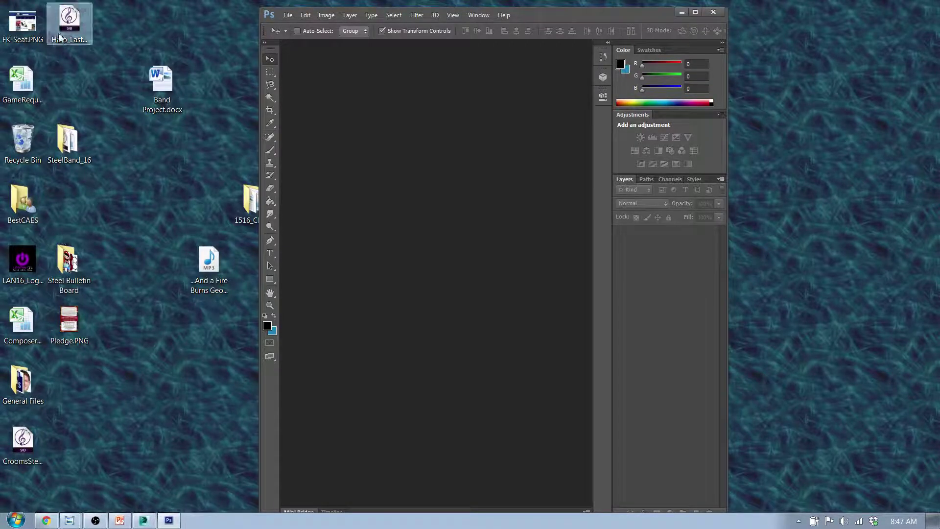
double_click(248, 203)
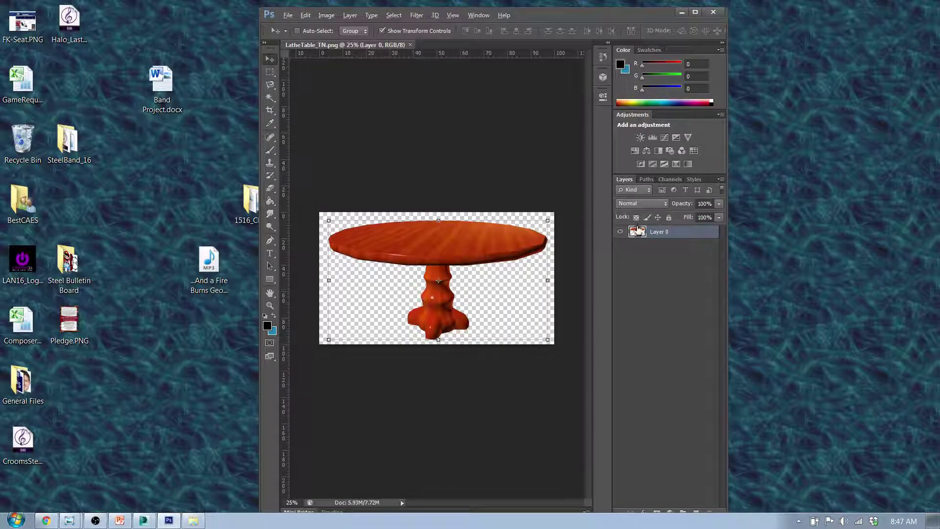
left_click(696, 12)
scroll(374, 315, "up", 3, "alt")
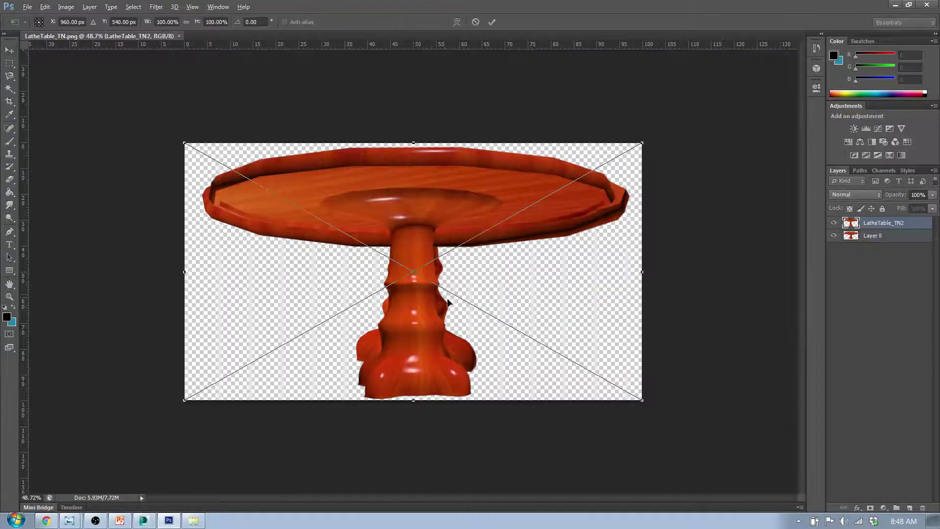
key("Return")
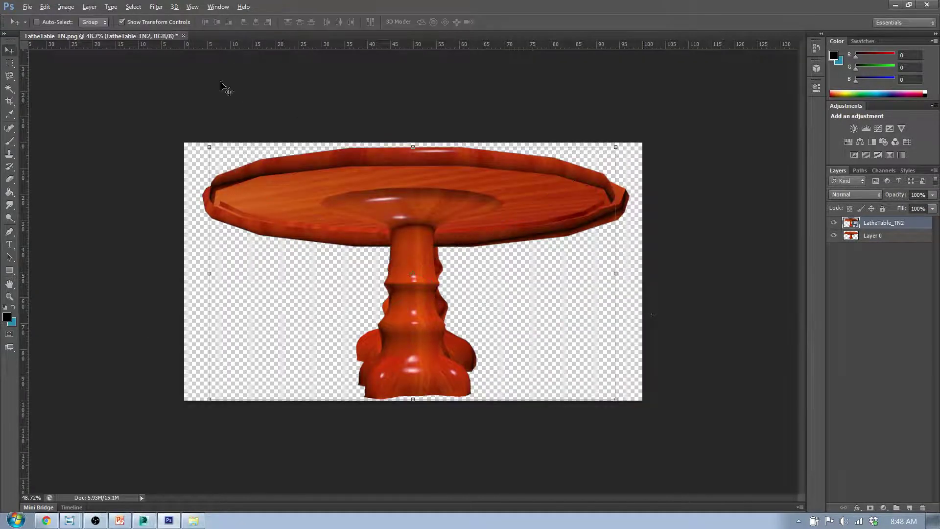
Scale the LatheTable_TN2 layer down to about 61% and Layer 0 to about 65%, keeping their proportions.
left_click_drag(208, 148, 401, 281)
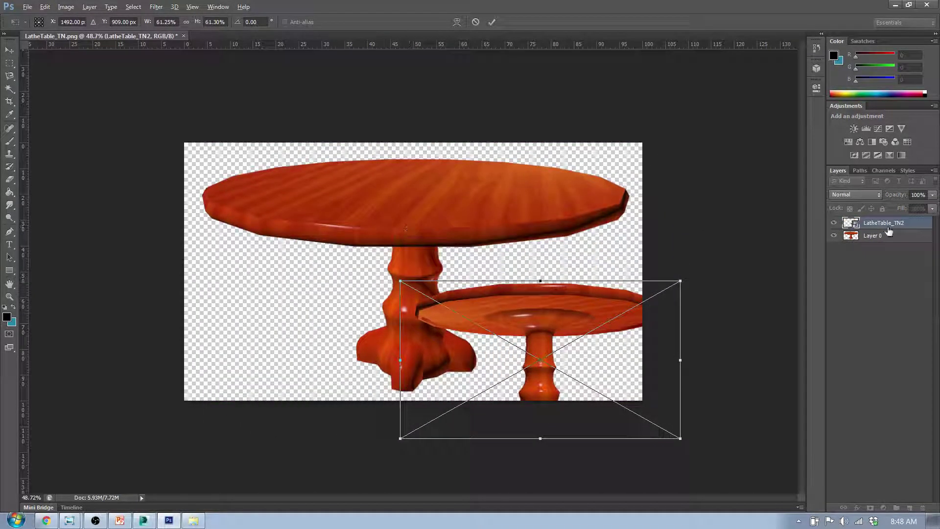
key("Return")
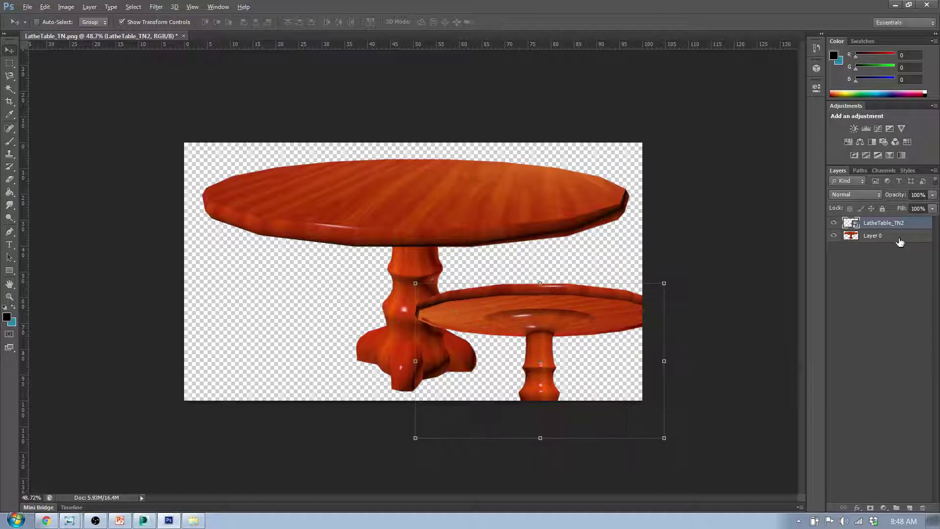
left_click(881, 238)
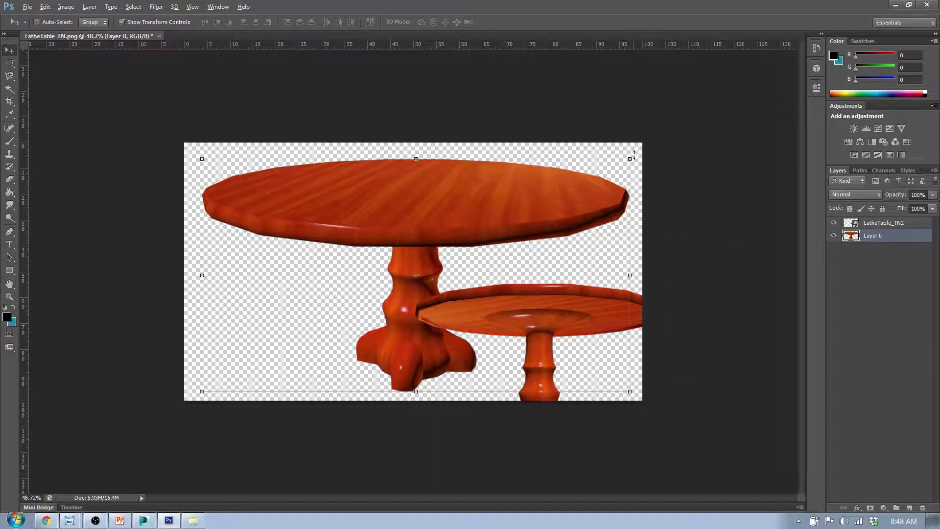
left_click_drag(631, 157, 477, 226, "shift")
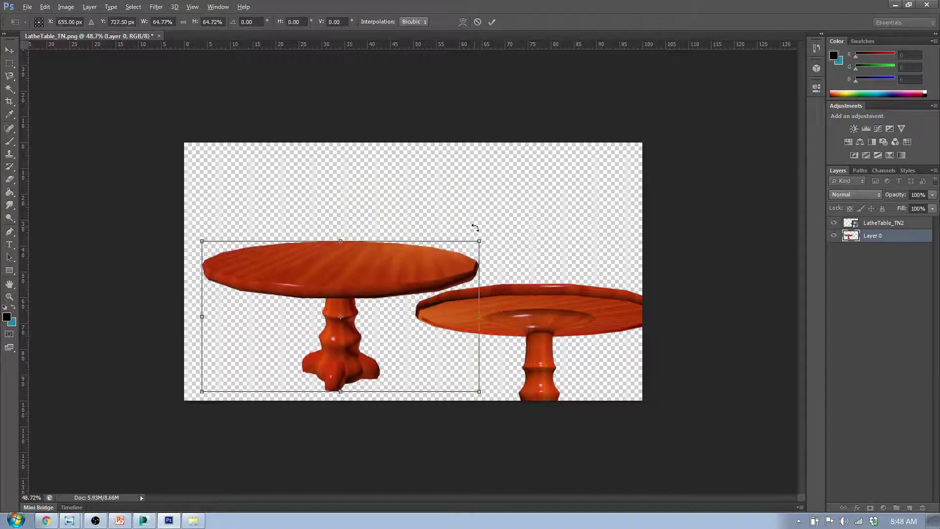
key("Return")
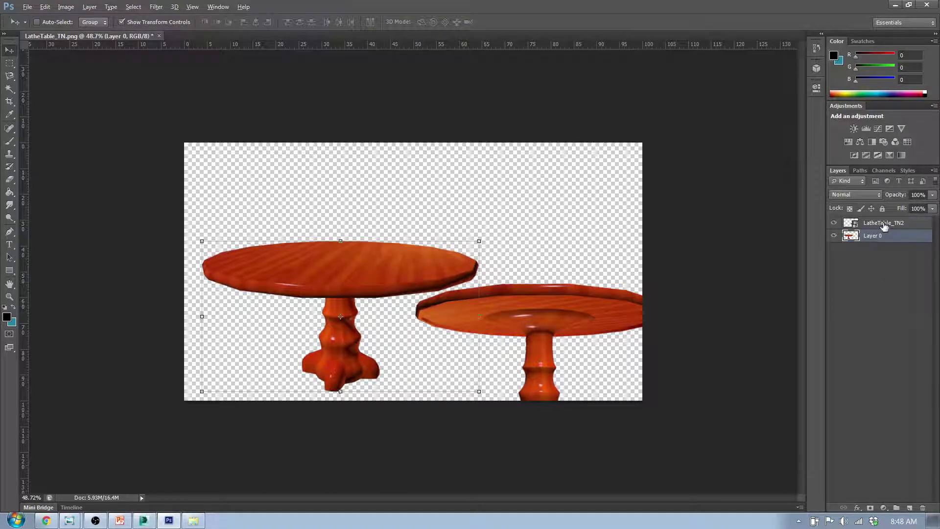
Move the LatheTable_TN2 table to the canvas's upper right and the Layer 0 table into the lower-left corner, without overlap.
left_click(884, 224)
left_click_drag(558, 304, 544, 193)
left_click(926, 237)
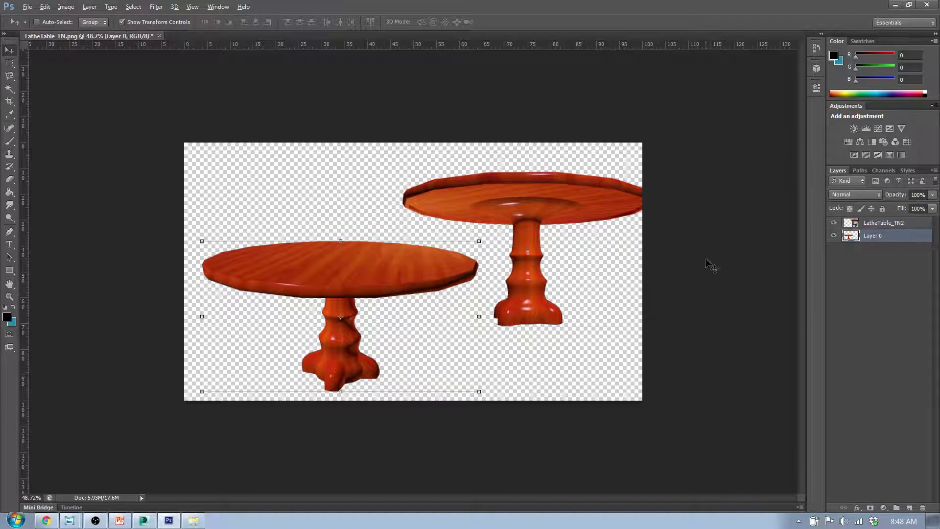
mouse_move(296, 287)
left_mouse_down()
mouse_move(283, 292)
mouse_move(297, 296)
left_mouse_up()
left_click(894, 225)
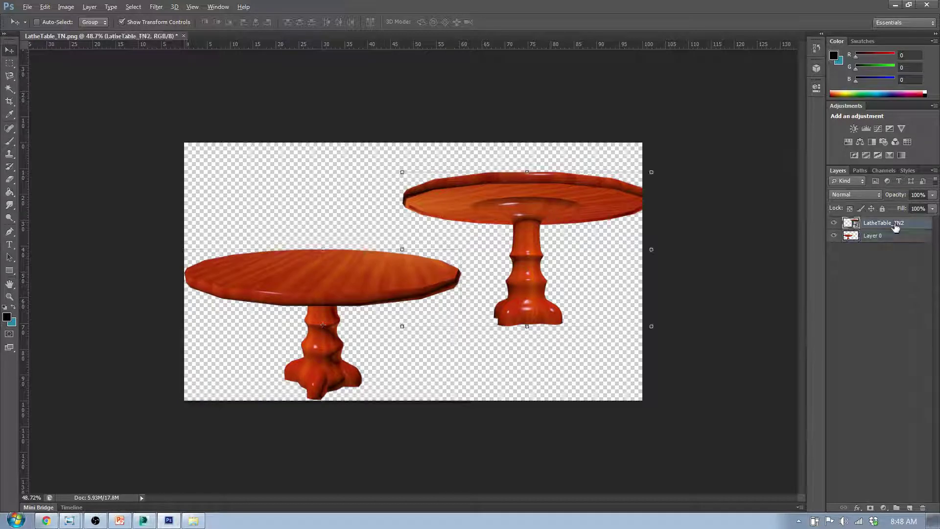
left_click_drag(609, 223, 600, 235)
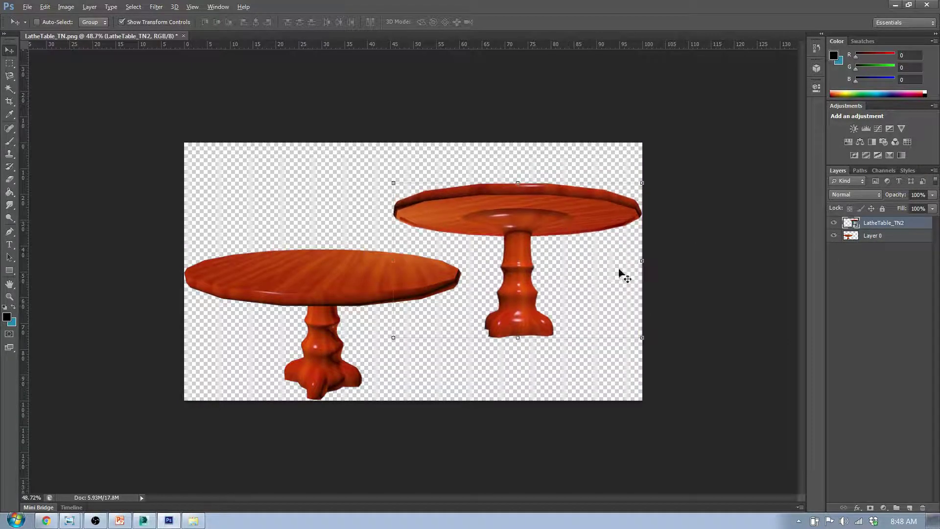
left_click(903, 363)
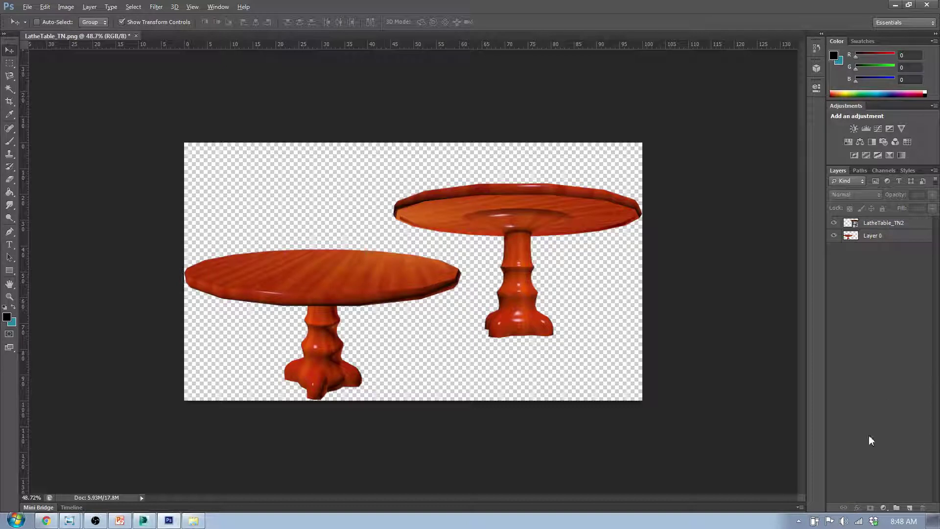
Add a wide text box in the canvas's empty upper-left area with the blue-violet text "# Lastname".
left_click(9, 244)
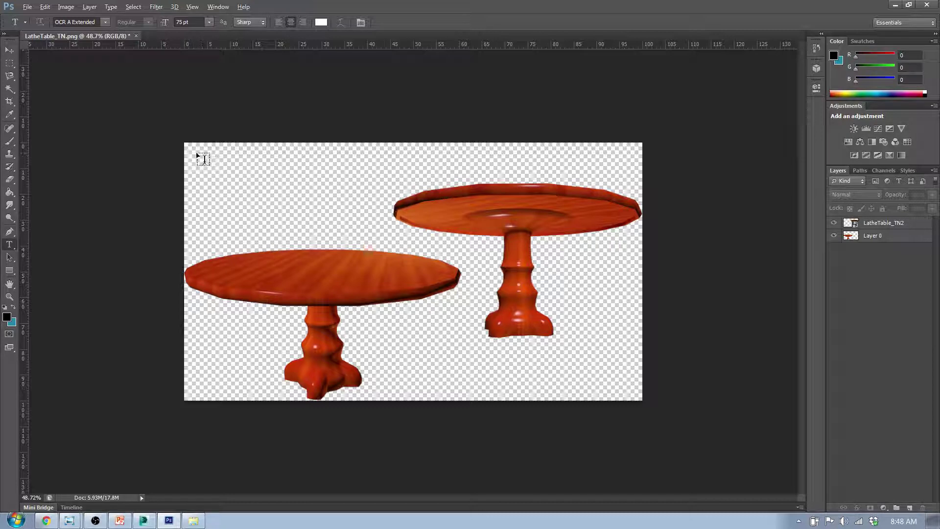
left_click_drag(195, 151, 383, 182)
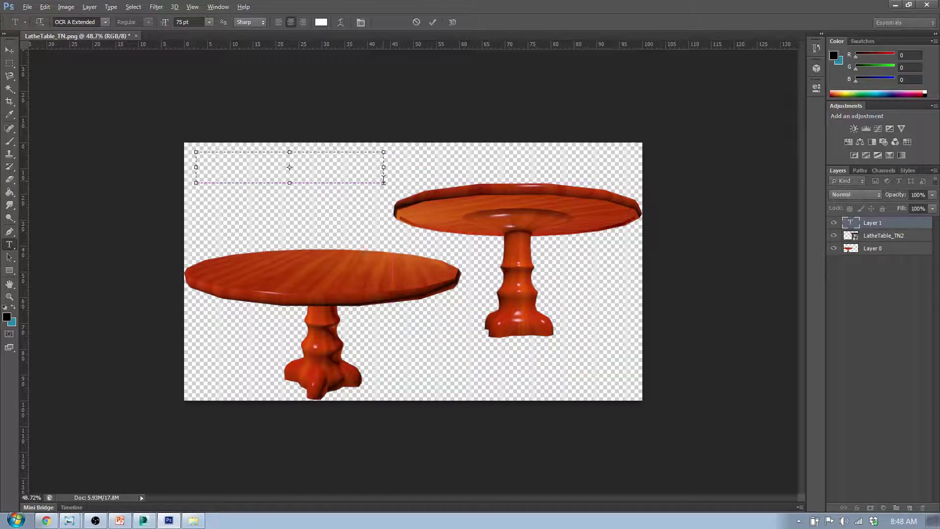
left_click(321, 23)
left_click_drag(198, 215, 49, 261)
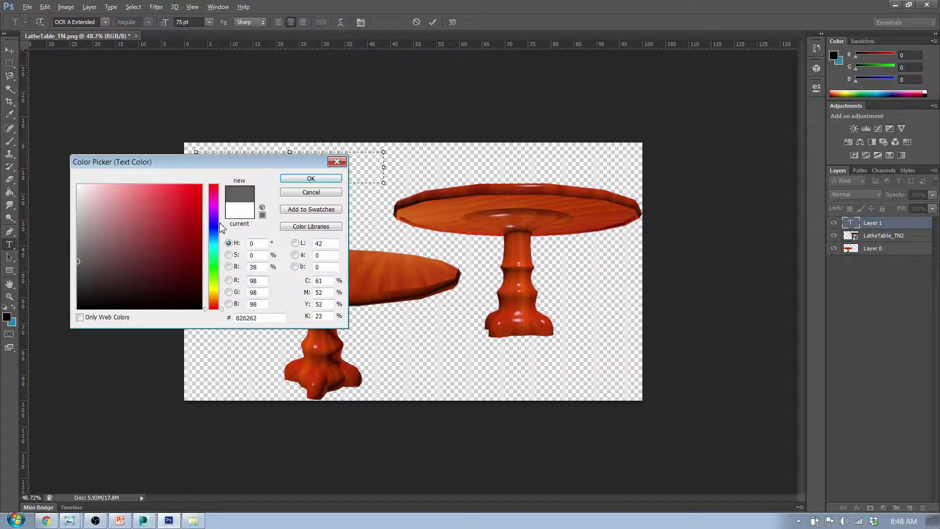
left_click(214, 226)
left_click(184, 214)
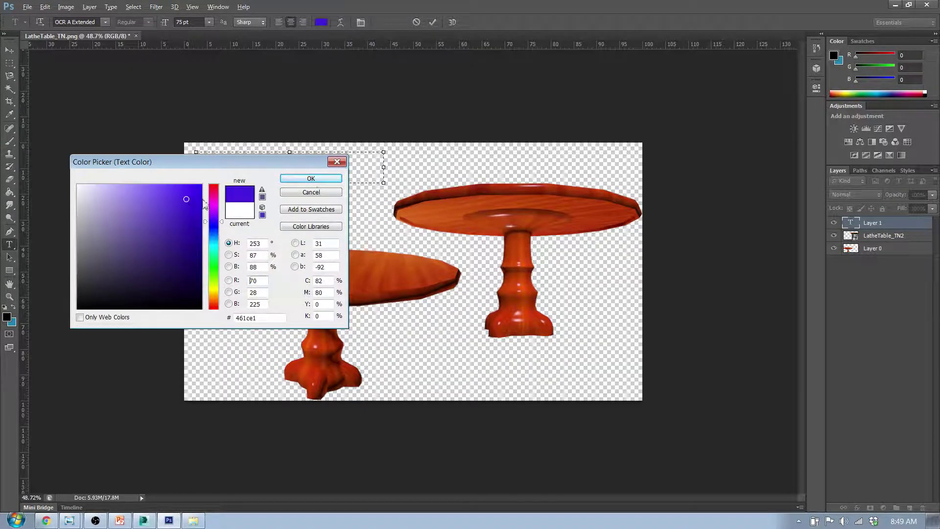
left_click(328, 180)
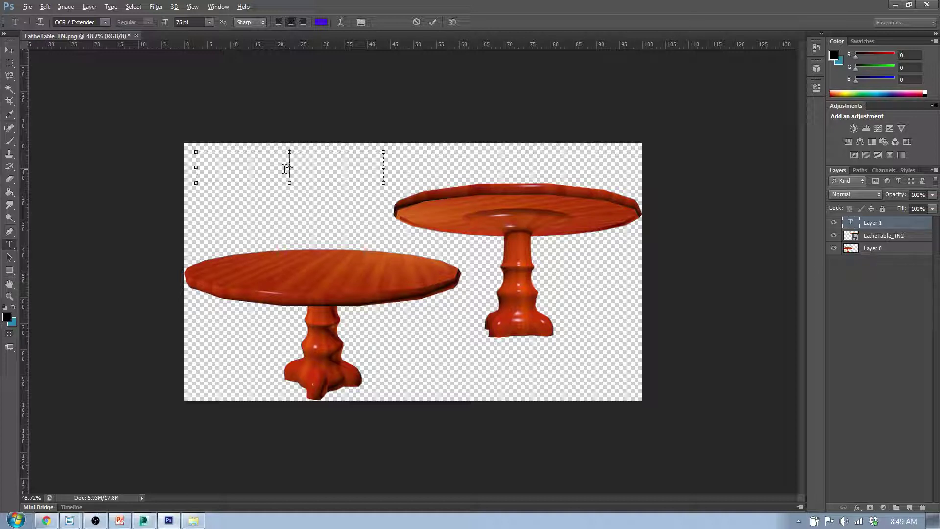
type("# Lastname")
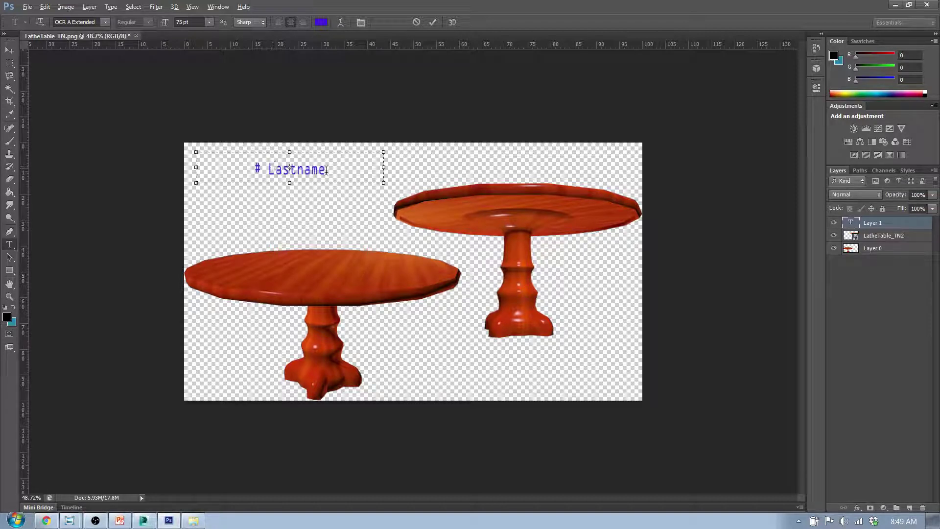
Change the whole "# Lastname" text to the Nueva Std font at 182 pt.
left_click_drag(326, 170, 207, 165)
left_click(106, 22)
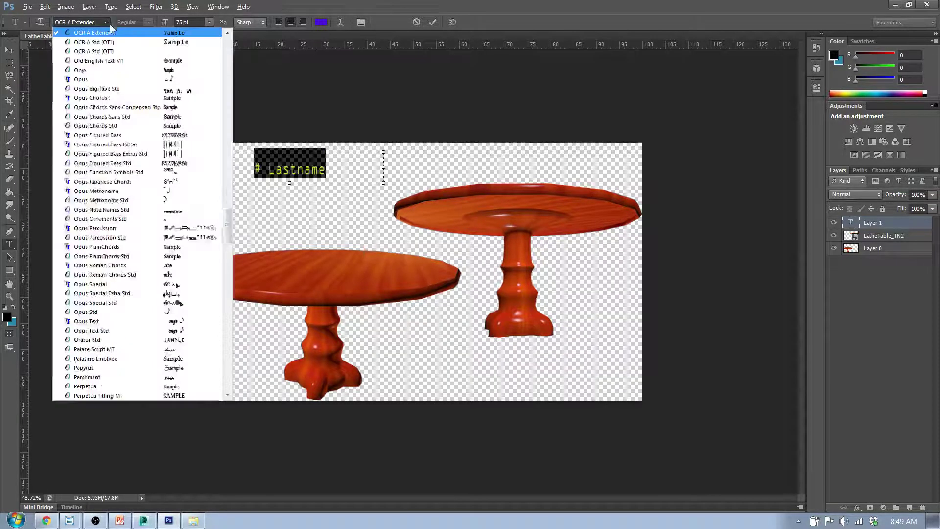
scroll(108, 66, "up", 1)
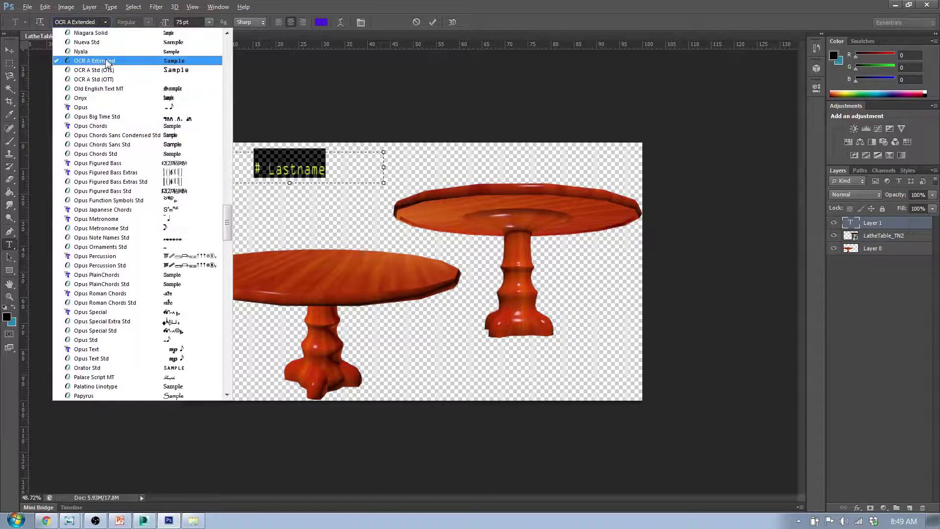
left_click(98, 43)
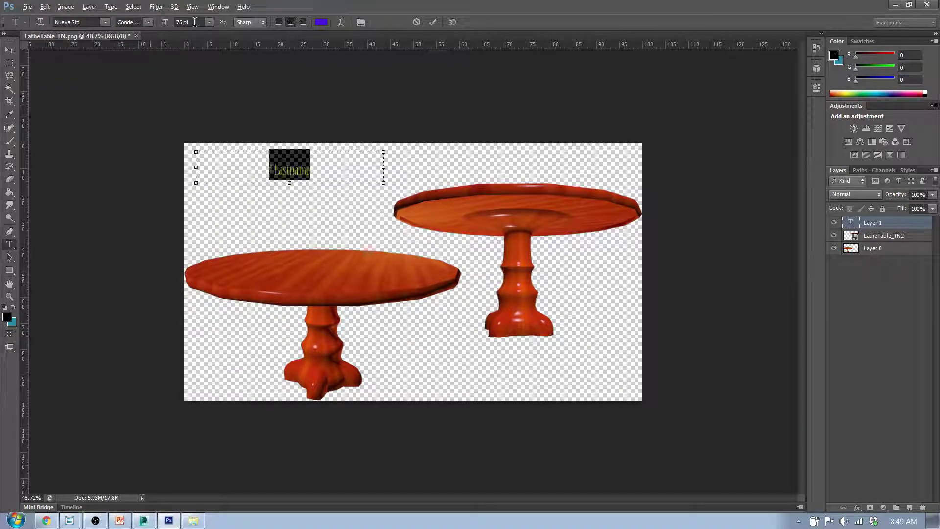
left_click_drag(172, 20, 218, 6)
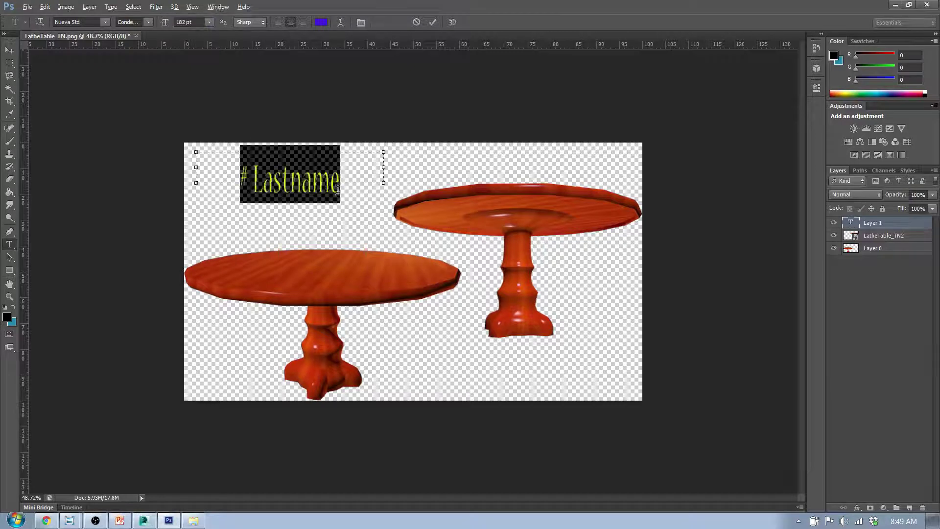
Set the "# Lastname" text's kerning to 0 and its horizontal scale to 115%.
left_click(361, 22)
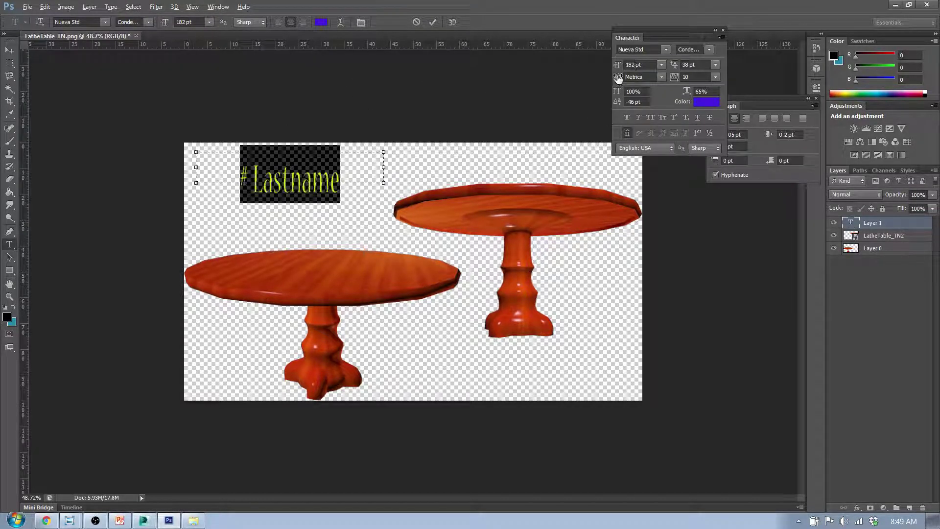
left_click_drag(617, 78, 619, 79)
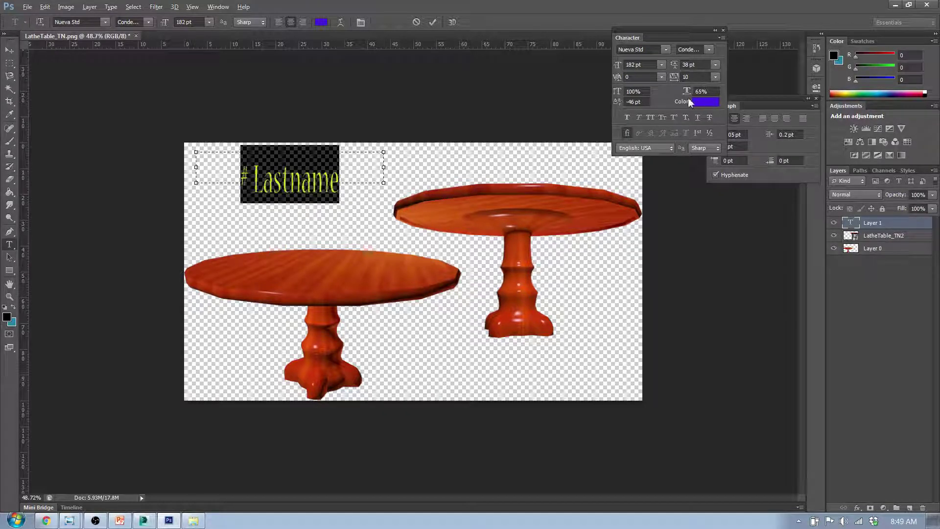
left_click_drag(690, 94, 716, 92)
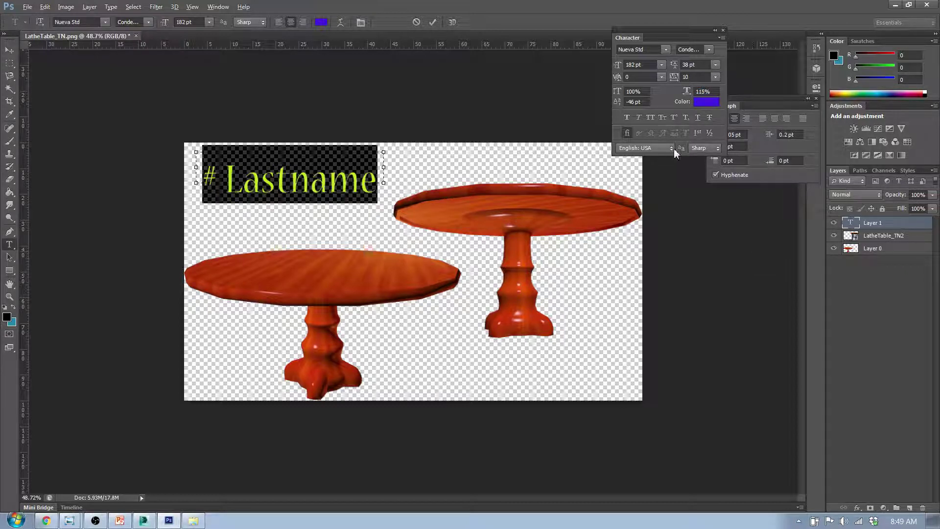
left_click(717, 32)
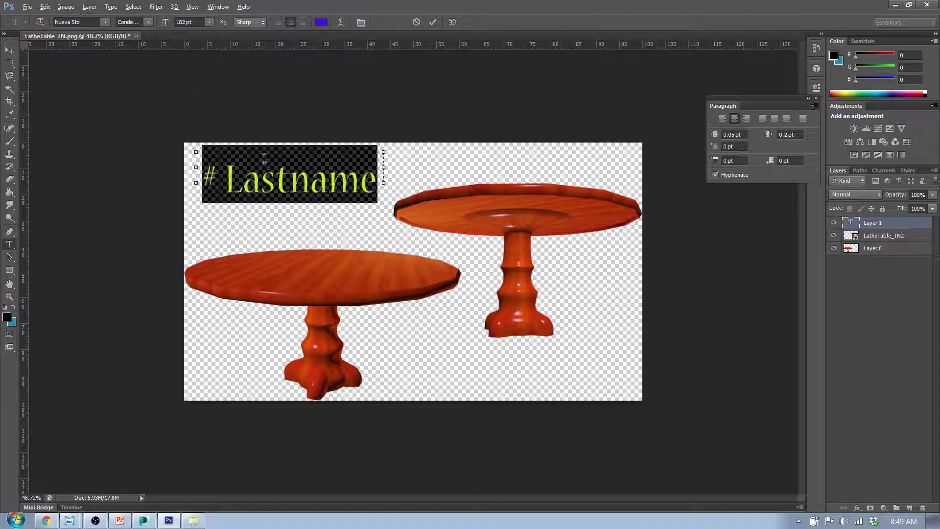
left_click(263, 159)
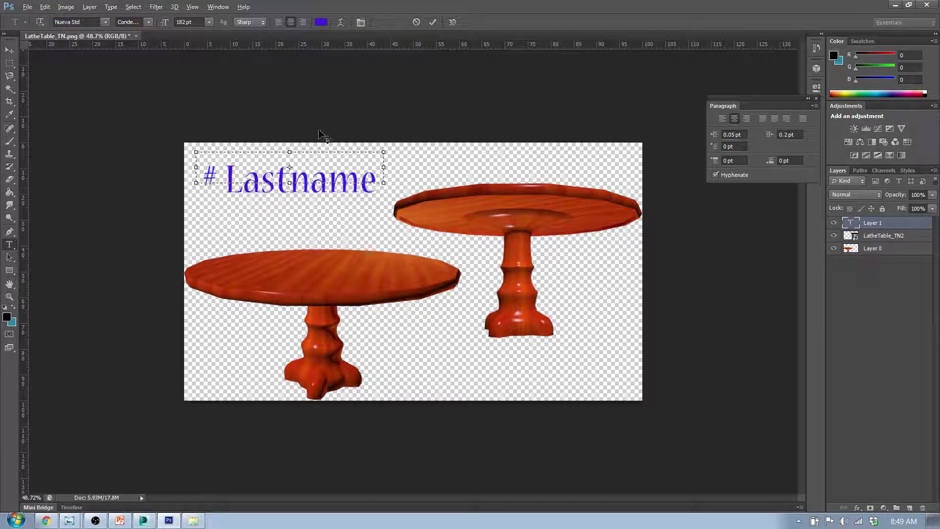
Raise the "# Lastname" text with an 11 pt baseline shift and commit the text edit, leaving Layer 0 selected.
left_click_drag(205, 173, 387, 167)
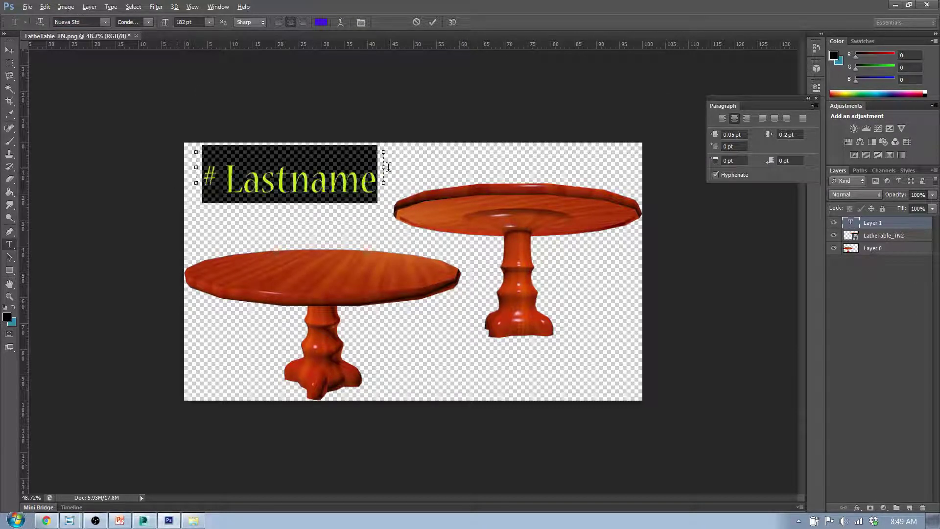
left_click(361, 22)
left_click_drag(619, 106, 648, 107)
key("shift+Tab")
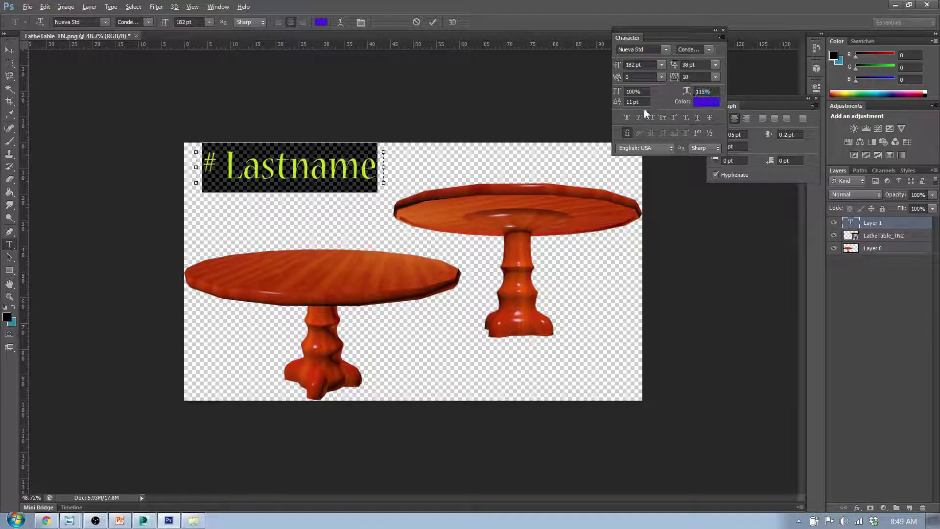
left_click(723, 30)
left_click_drag(797, 101, 749, 101)
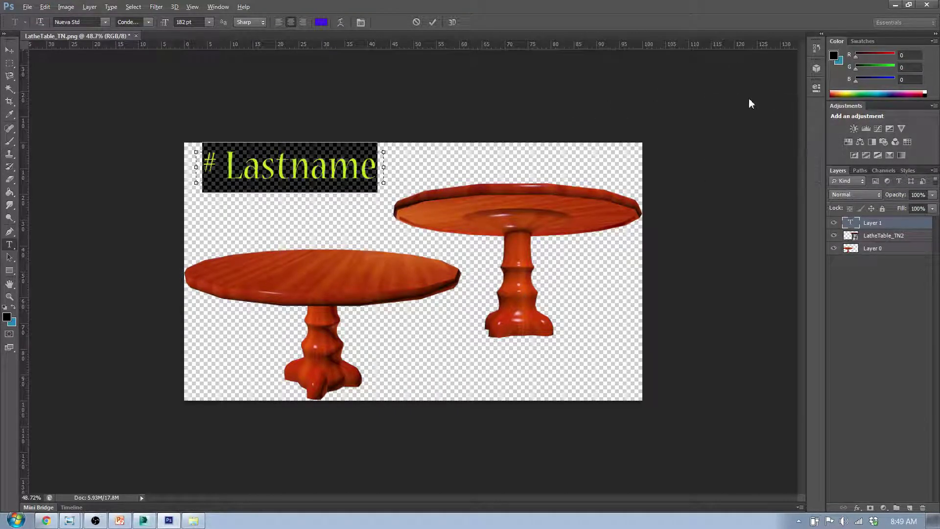
left_click(779, 98)
left_click(913, 247)
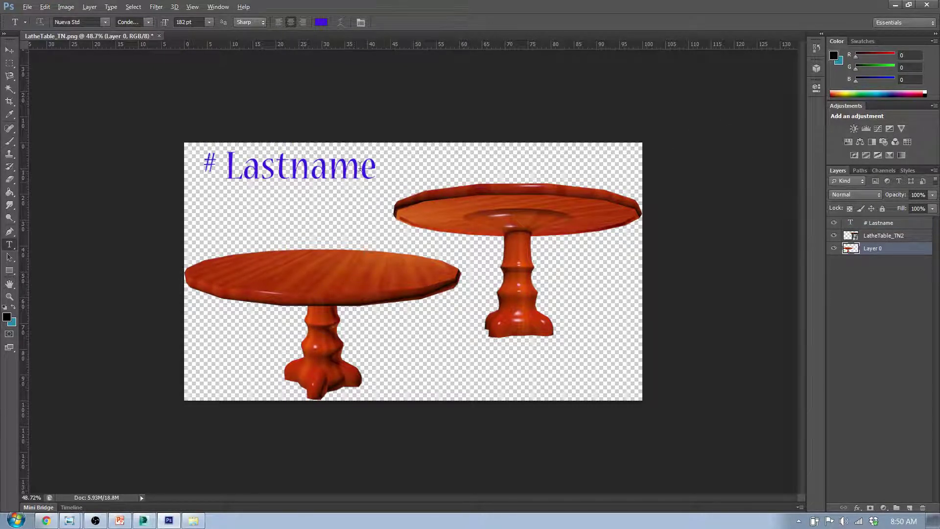
left_click_drag(377, 167, 448, 189)
left_click(473, 168)
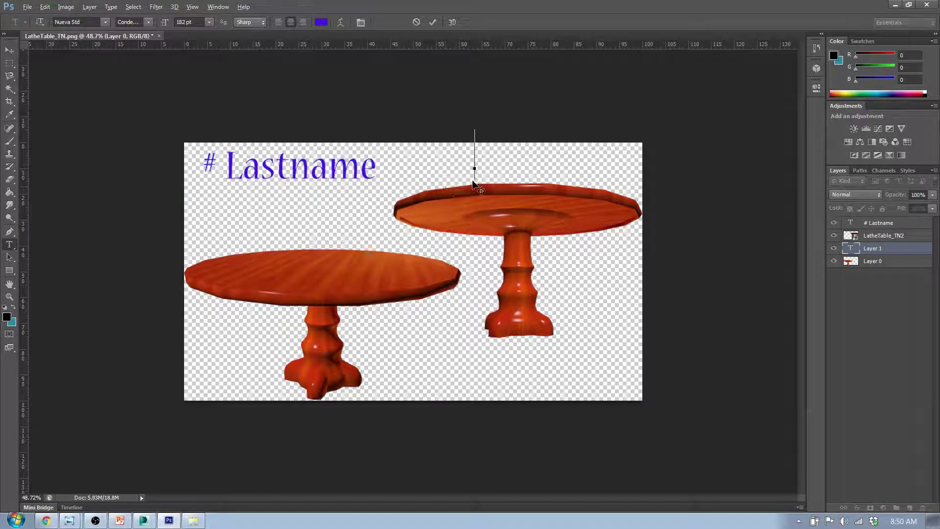
key("Escape")
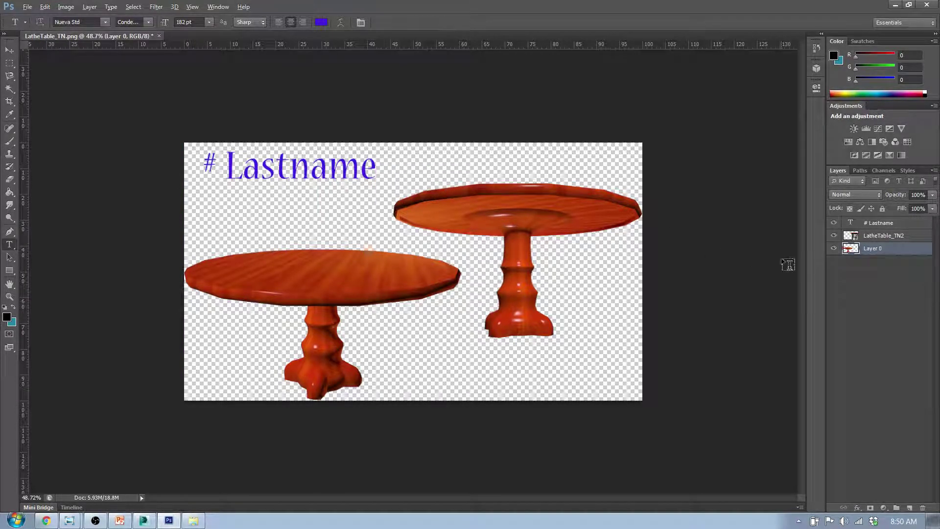
Save the labelled composition for web as a transparent PNG-24 named #_Lastname_LatheTable_TN.png in the Q2W1_LatheTable folder.
left_click(12, 53)
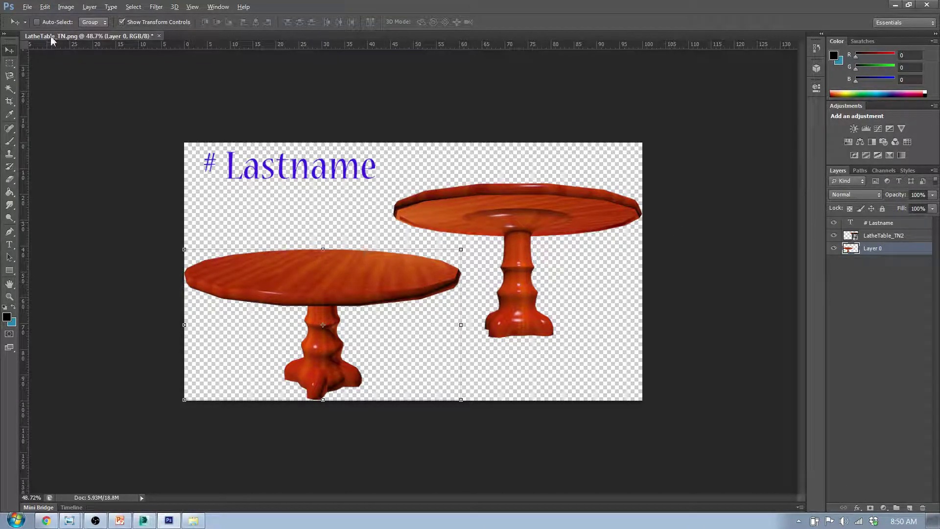
left_click(28, 7)
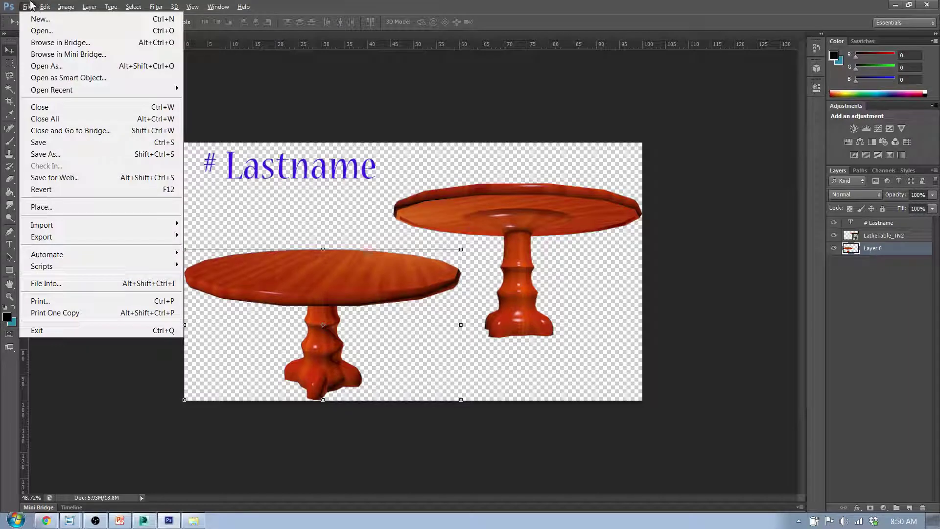
left_click(65, 180)
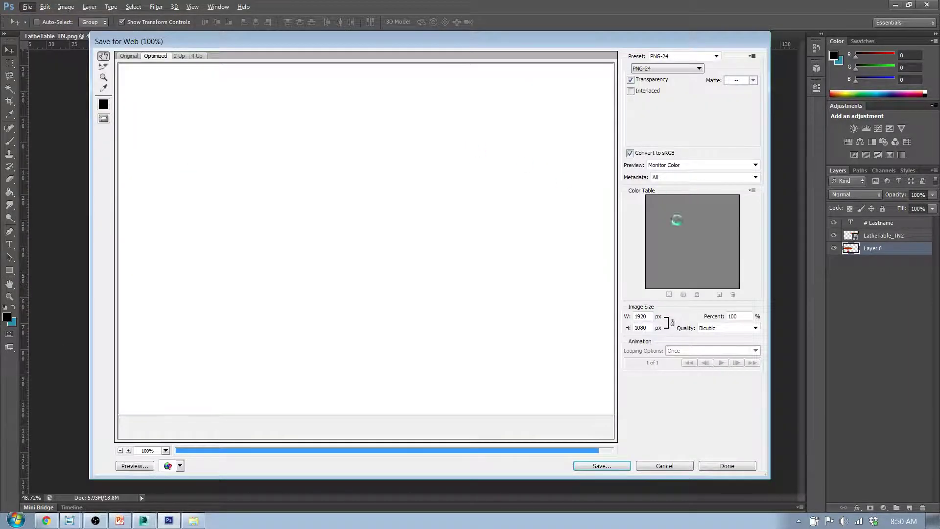
left_click(615, 466)
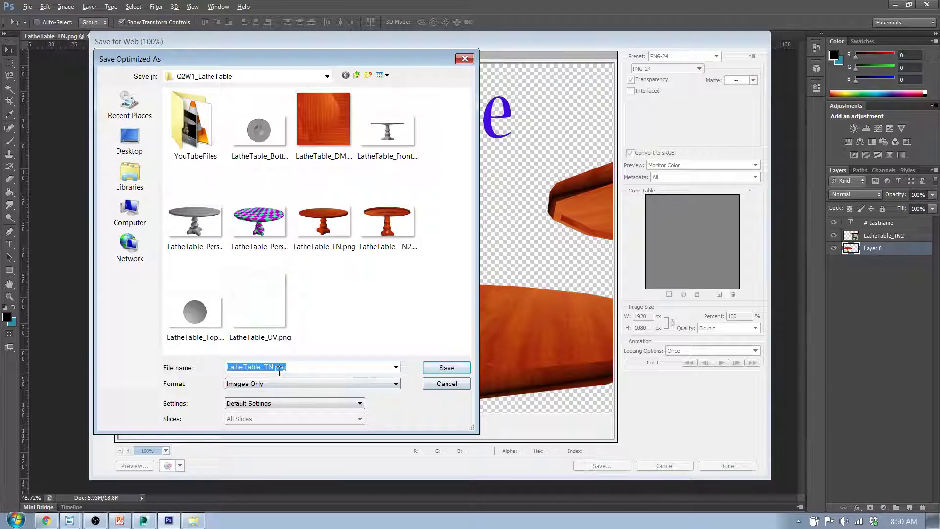
left_click(275, 367)
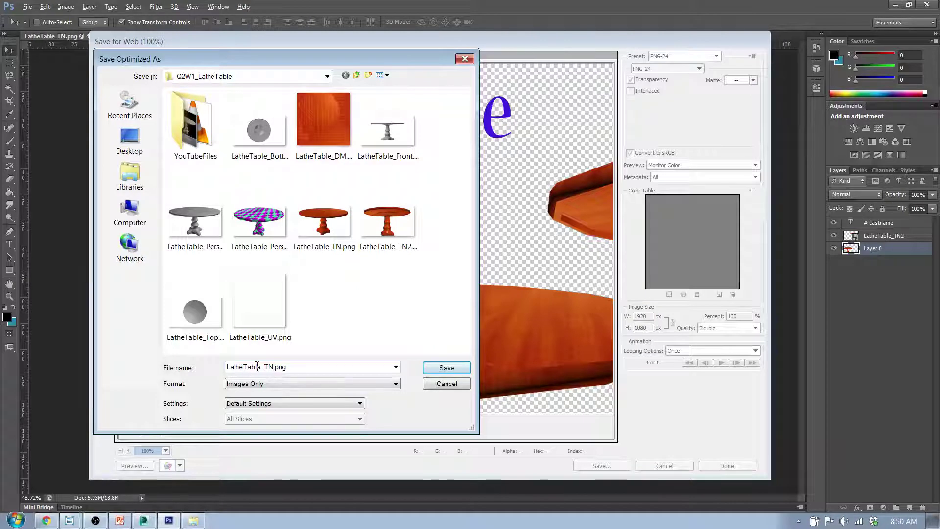
left_click_drag(261, 367, 210, 368)
type("#_Lastn")
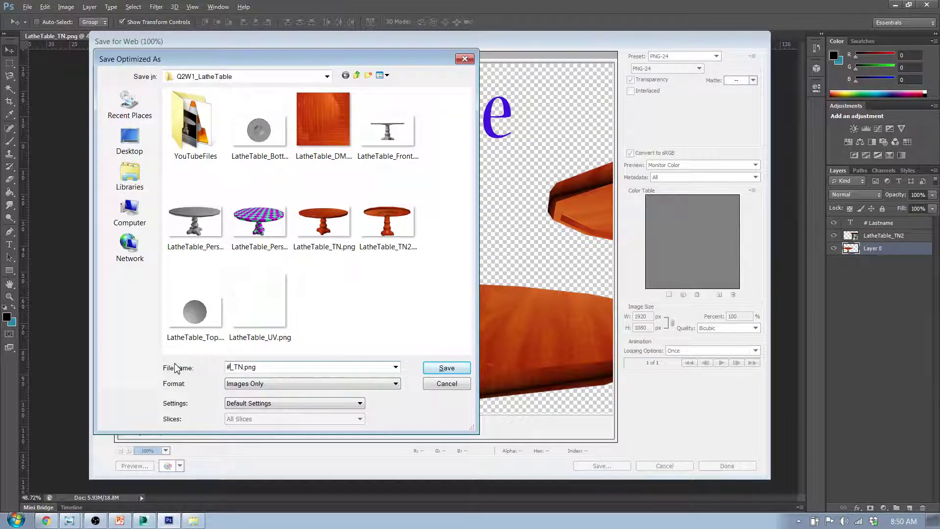
type("ame_Wa")
key("BackSpace")
key("BackSpace")
type("Lathe")
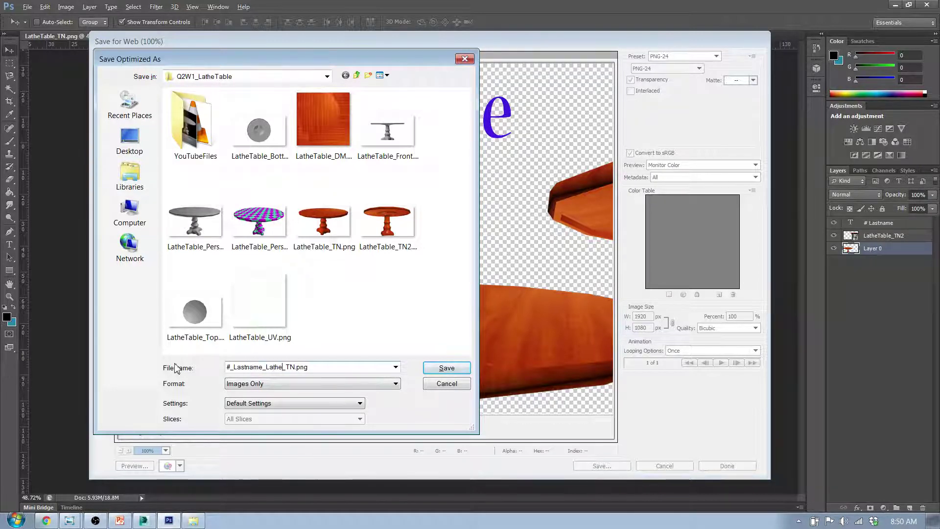
type("Table")
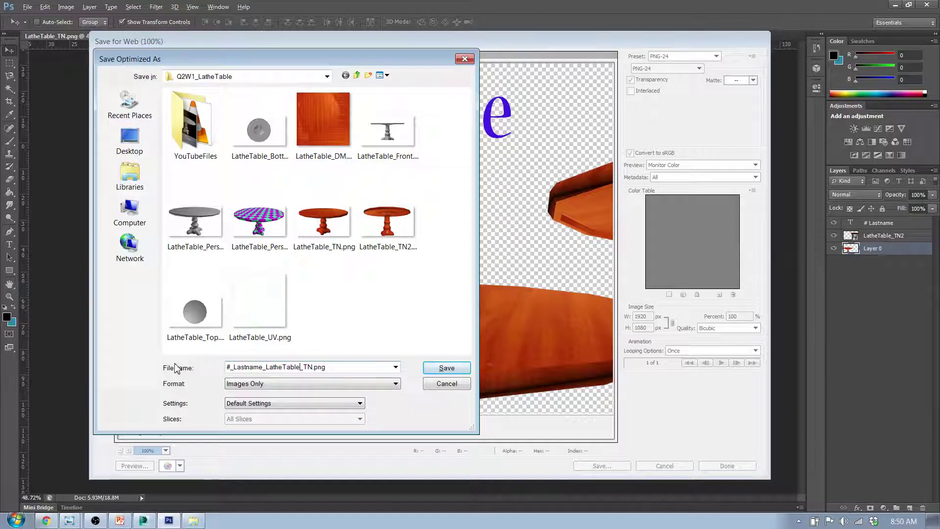
left_click(446, 368)
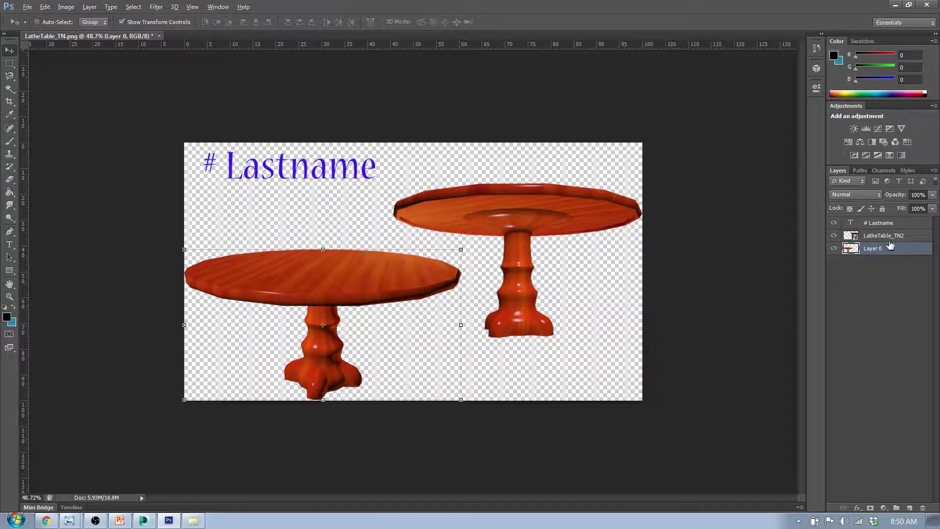
Quit Photoshop without saving LatheTable_TN.png, and return to 3ds Max with the rendered image window closed.
left_click(927, 4)
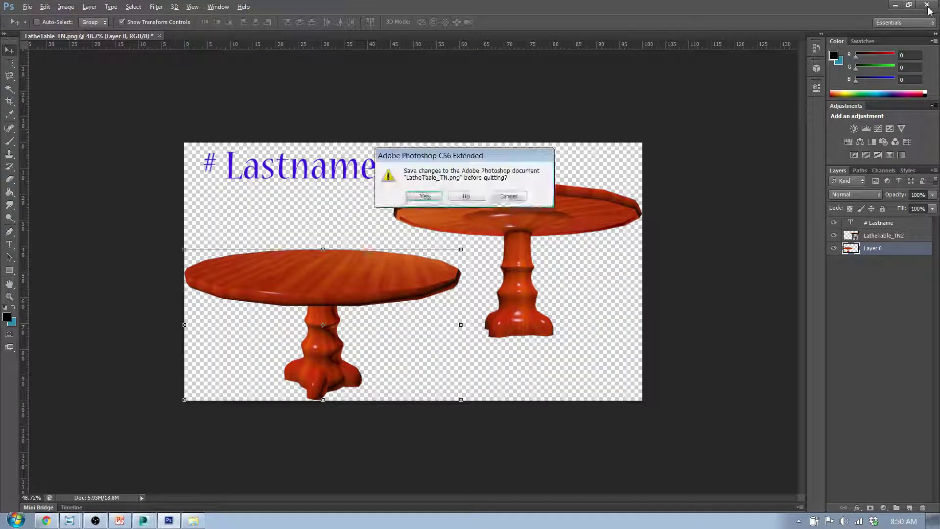
left_click(467, 196)
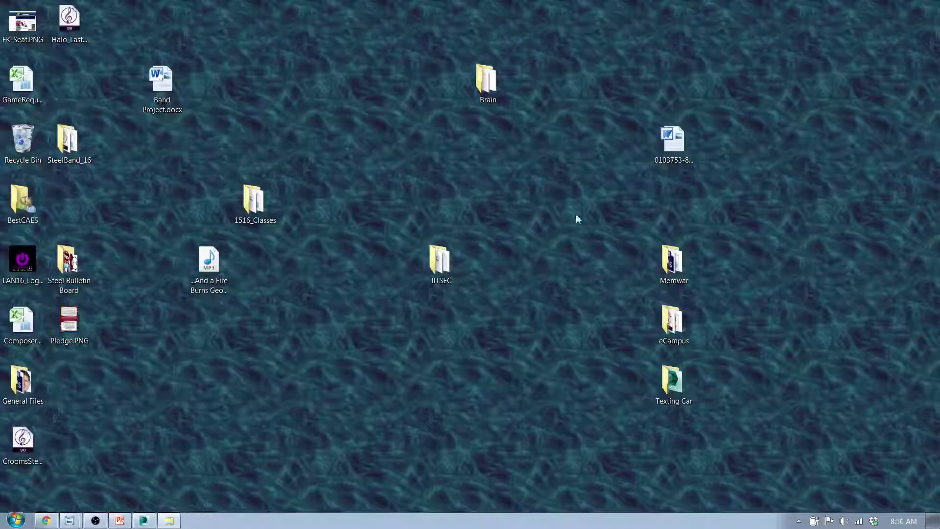
left_click(148, 523)
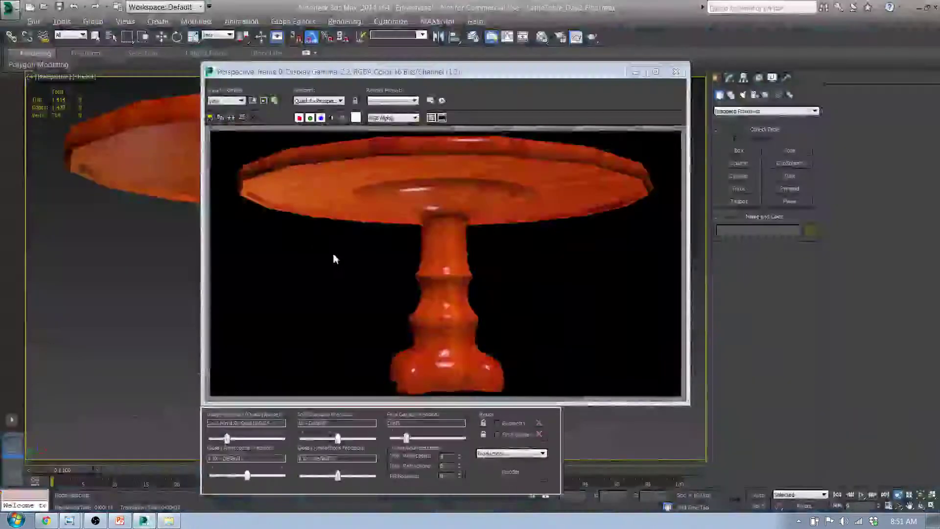
left_click(678, 70)
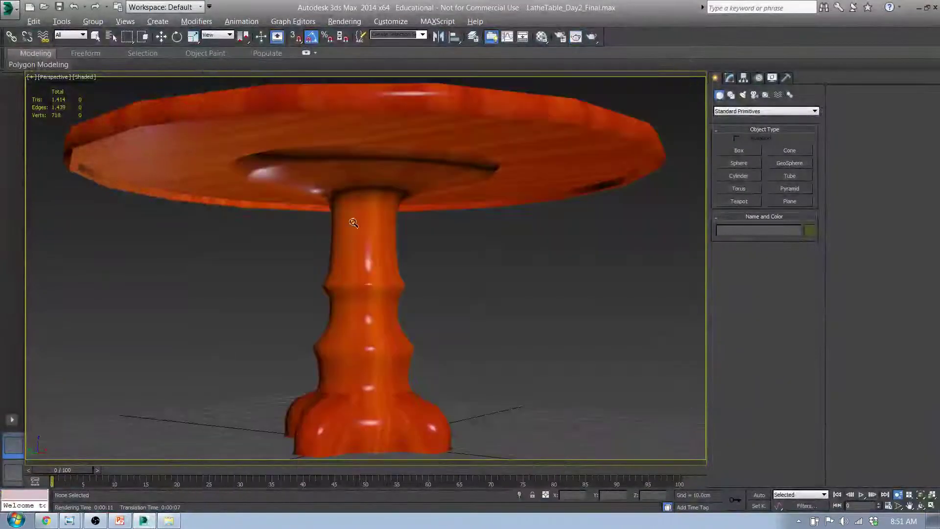
Select the table and start exporting it to the Desktop as an Autodesk FBX file named #_Lastname_LatheTable.
right_click(417, 170)
left_click(403, 172)
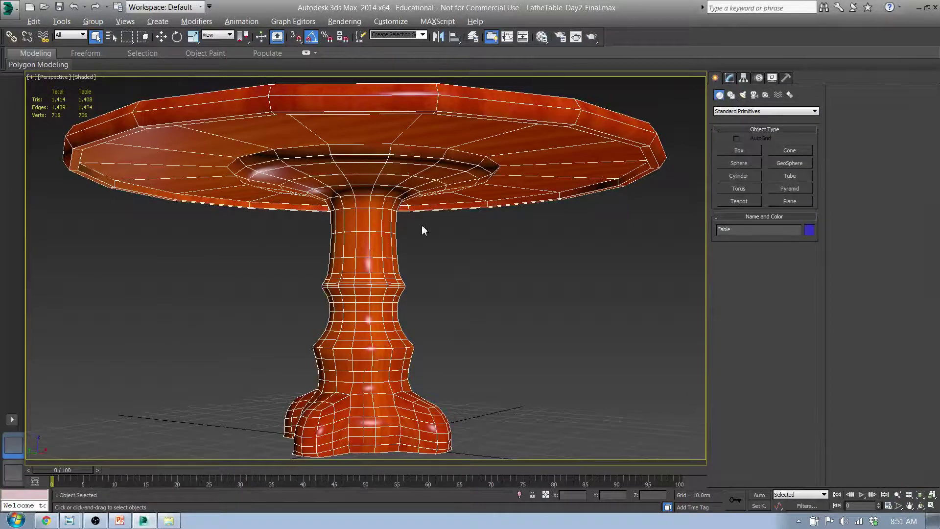
middle_click_drag(424, 230, 395, 251, "alt")
left_click(9, 7)
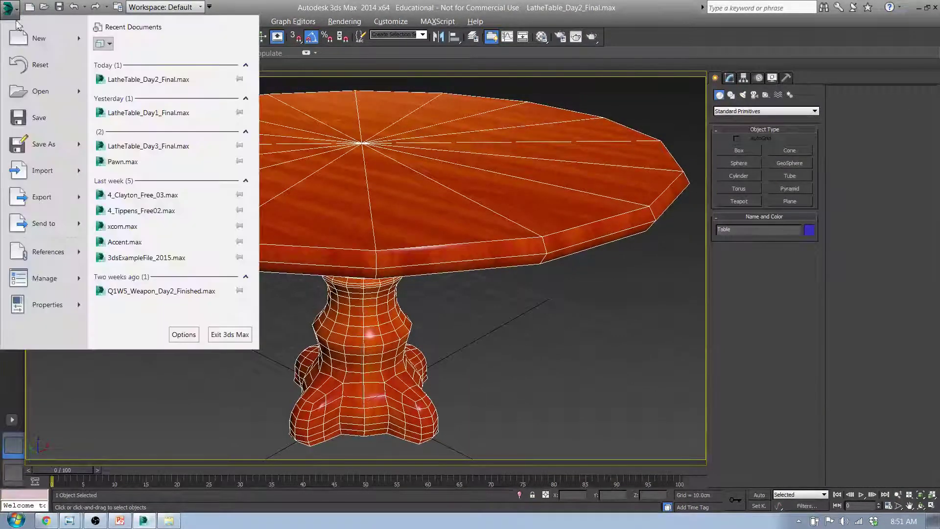
mouse_move(81, 203)
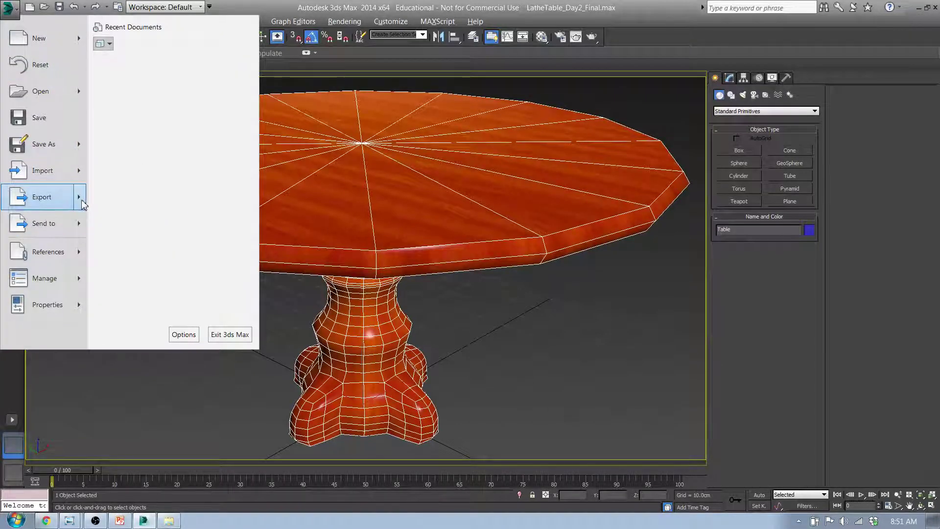
left_click(142, 118)
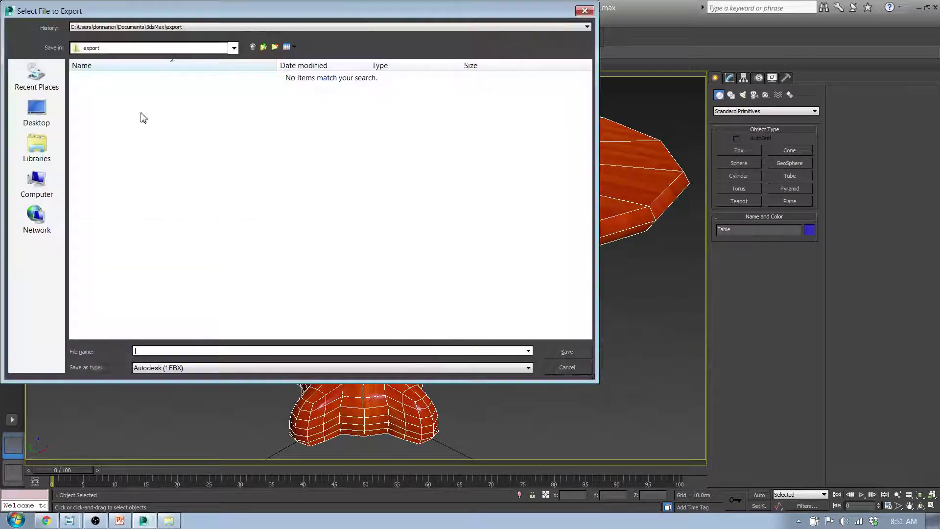
left_click(263, 47)
left_click(263, 48)
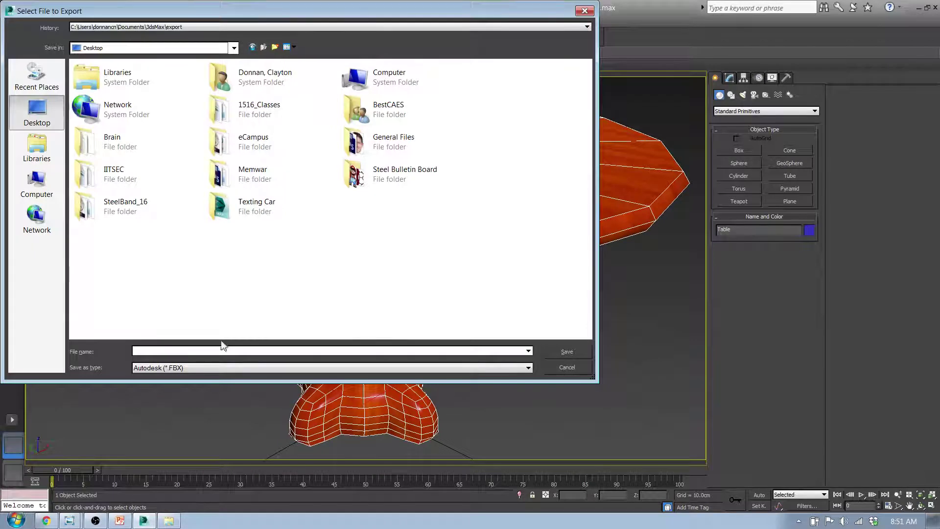
left_click(179, 351)
type("#")
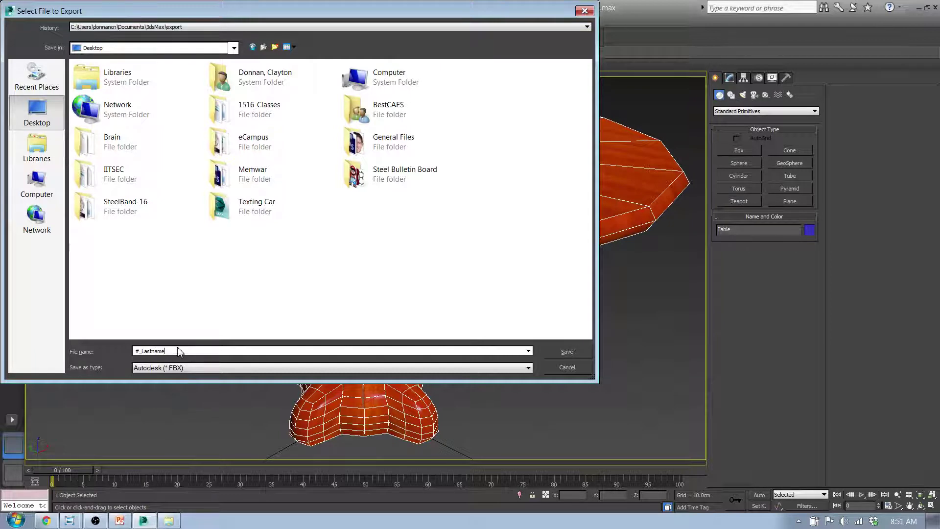
type("_Lastname_LatheTable")
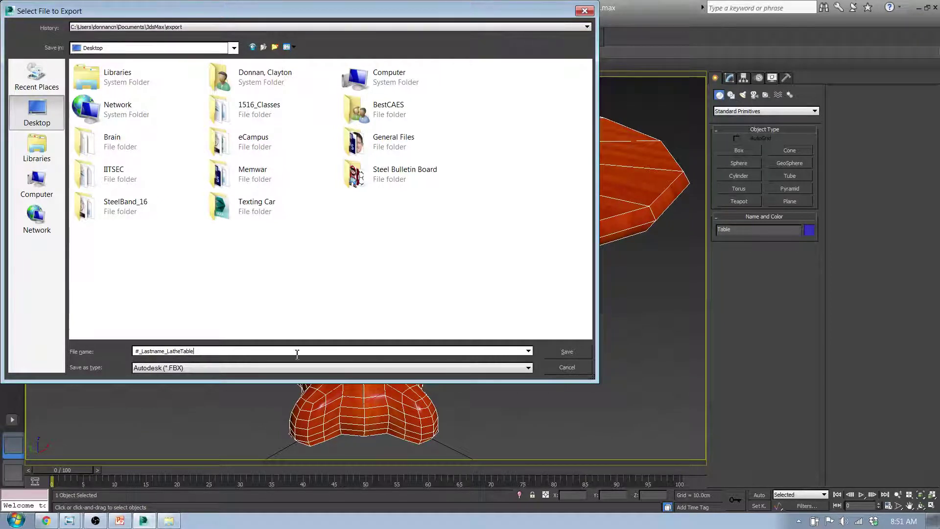
left_click(567, 352)
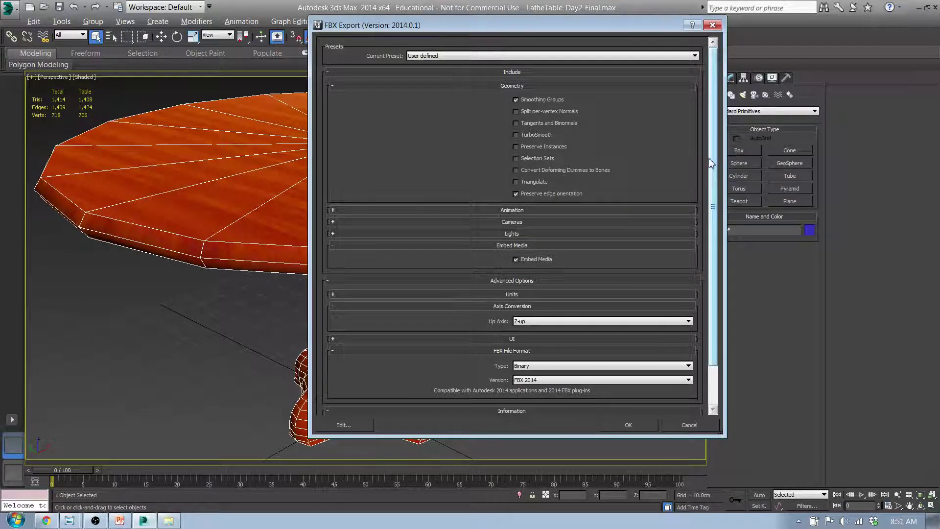
Complete the FBX export with Embed Media enabled and Z-up as the up axis.
left_click(515, 257)
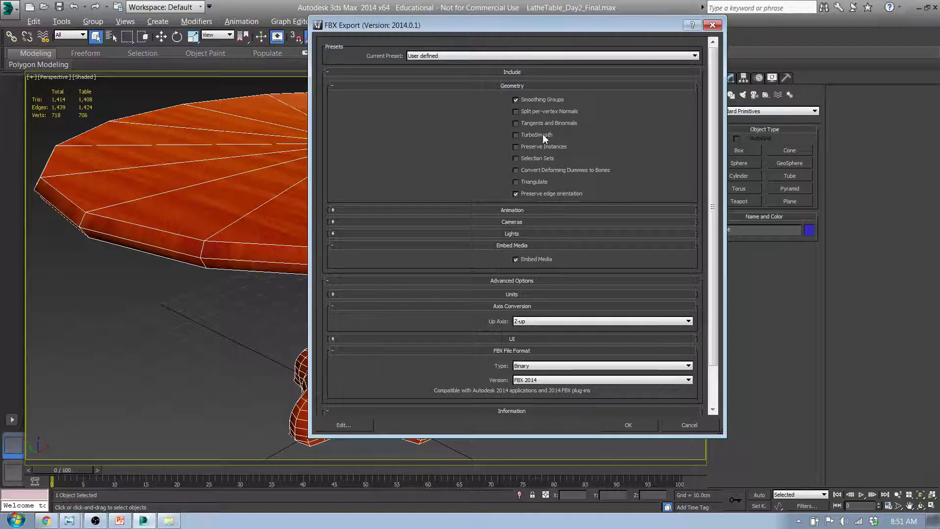
left_click_drag(713, 131, 713, 169)
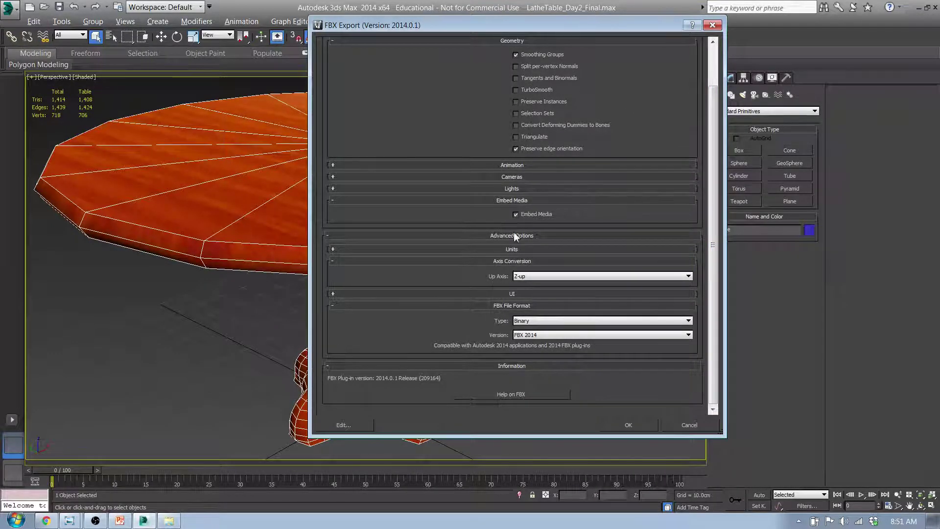
left_click(540, 275)
left_click(539, 277)
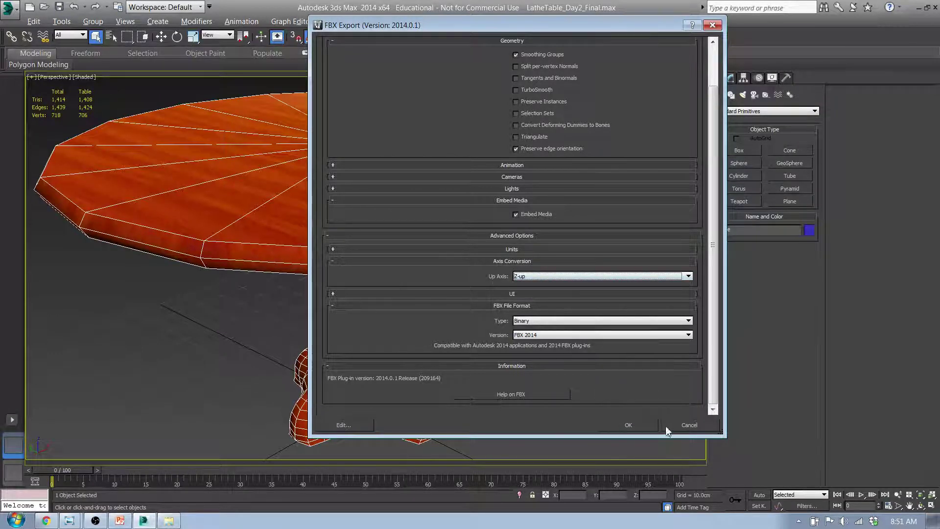
left_click(635, 422)
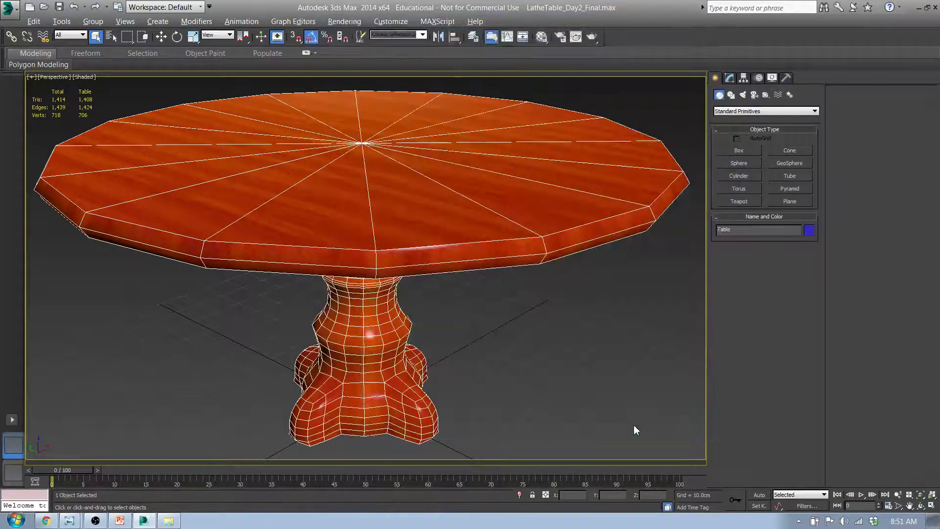